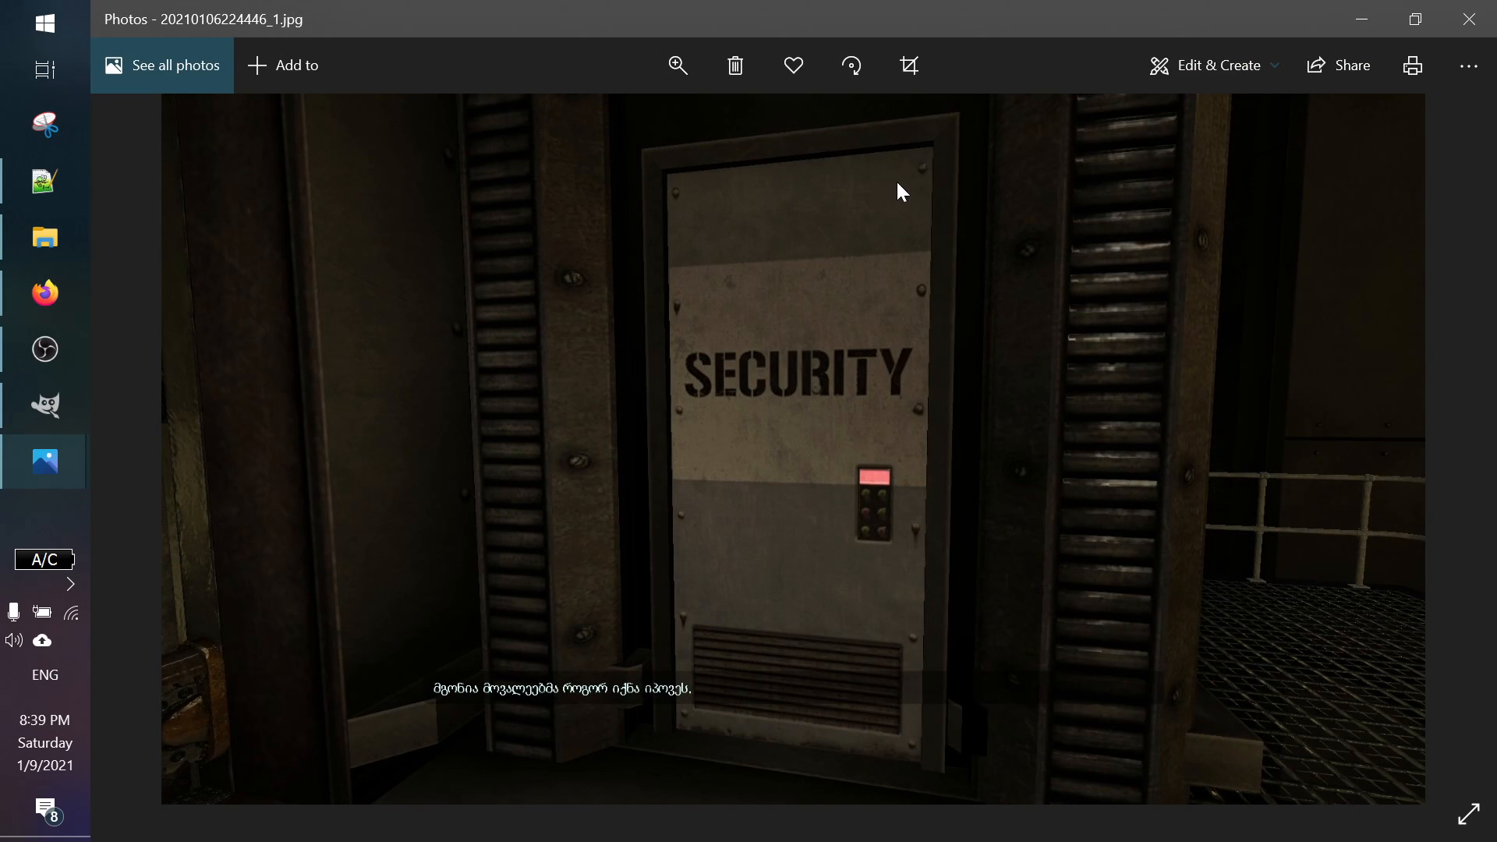
pyautogui.click(47, 236)
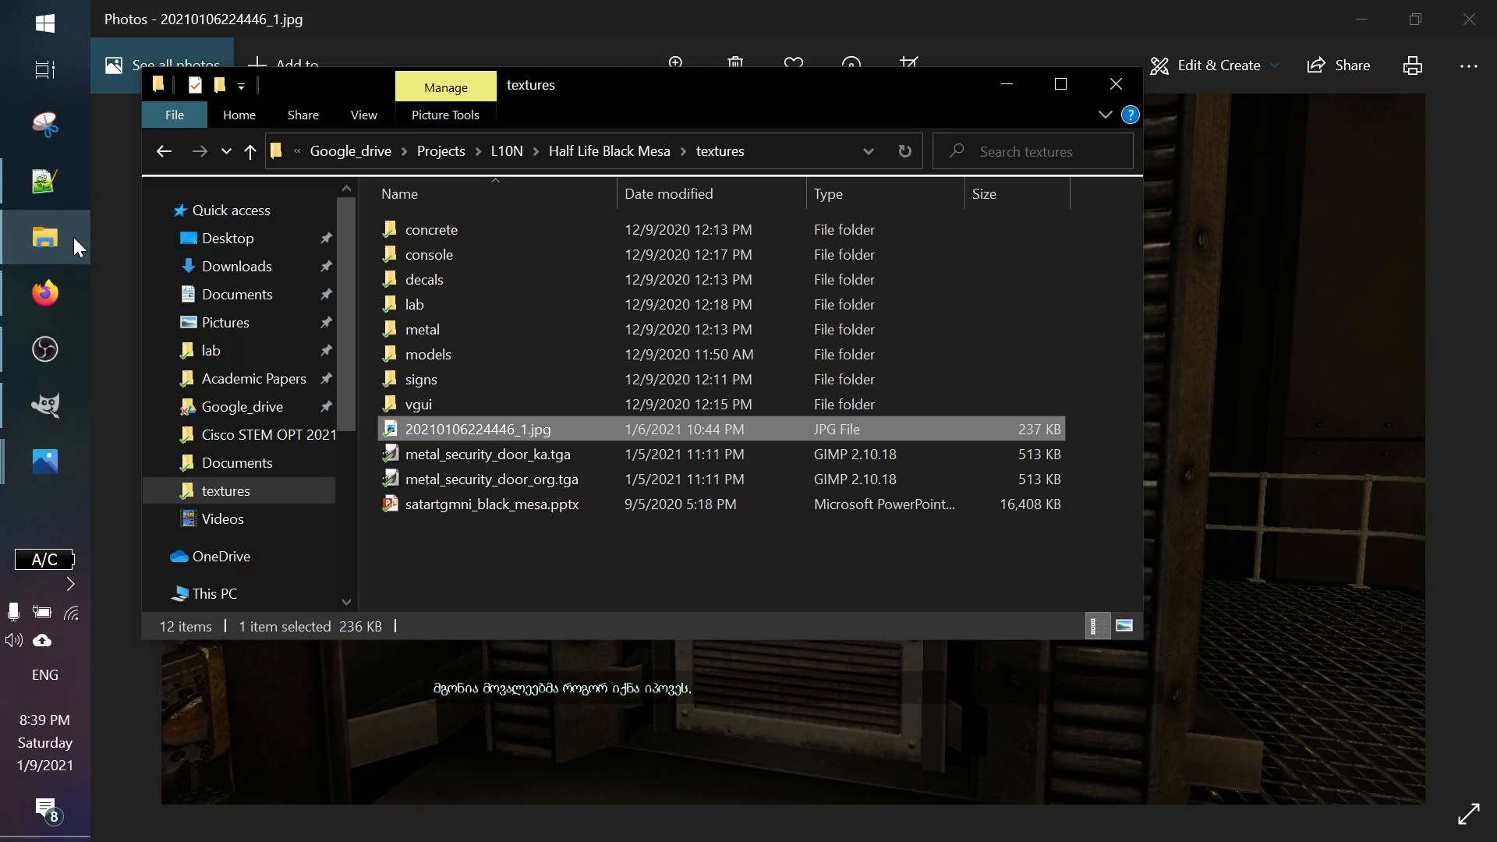
pyautogui.click(760, 29)
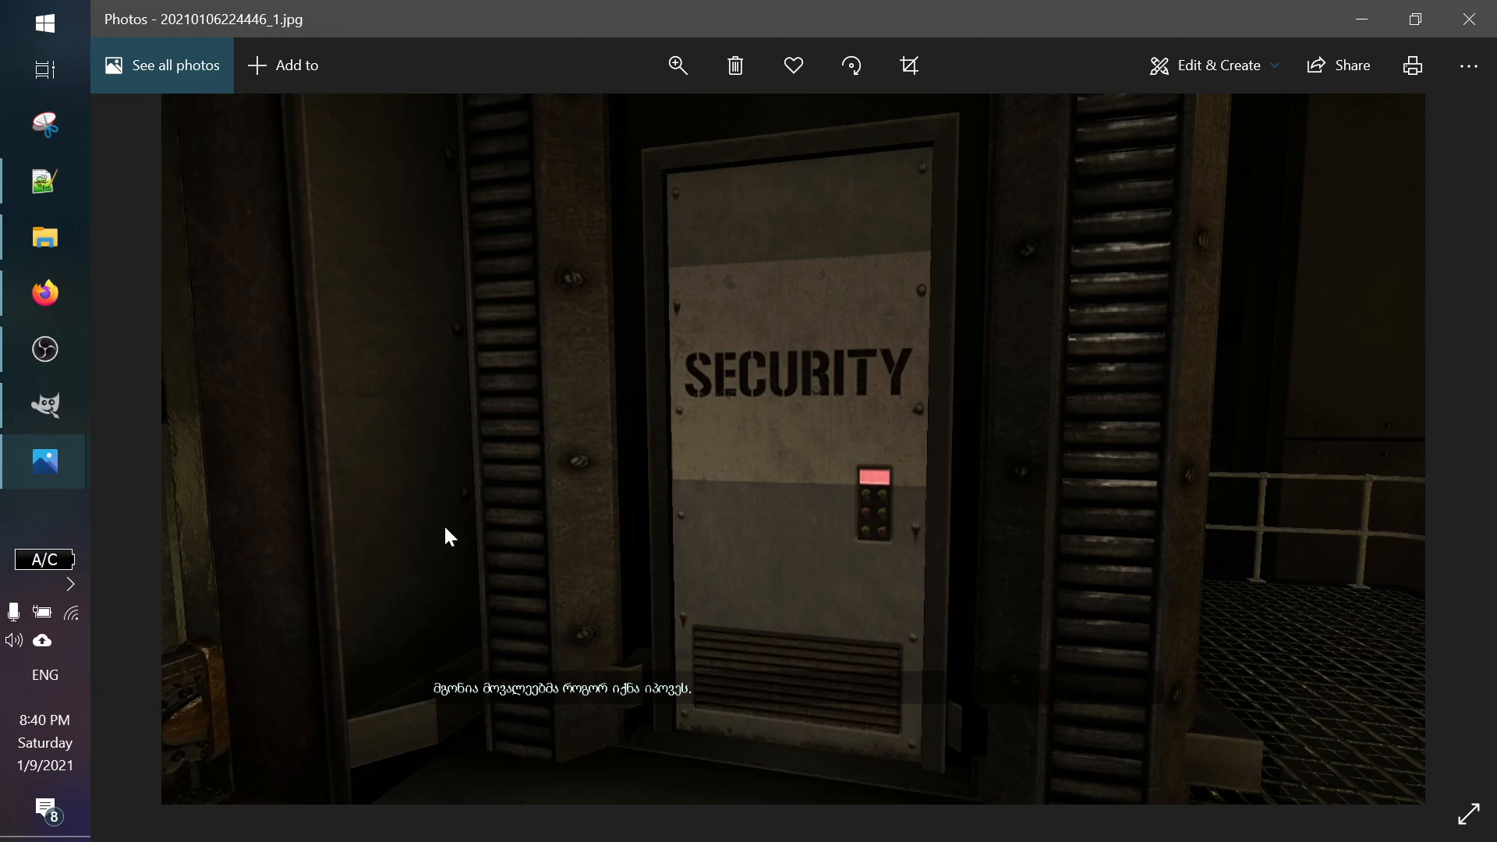
pyautogui.moveTo(72, 419)
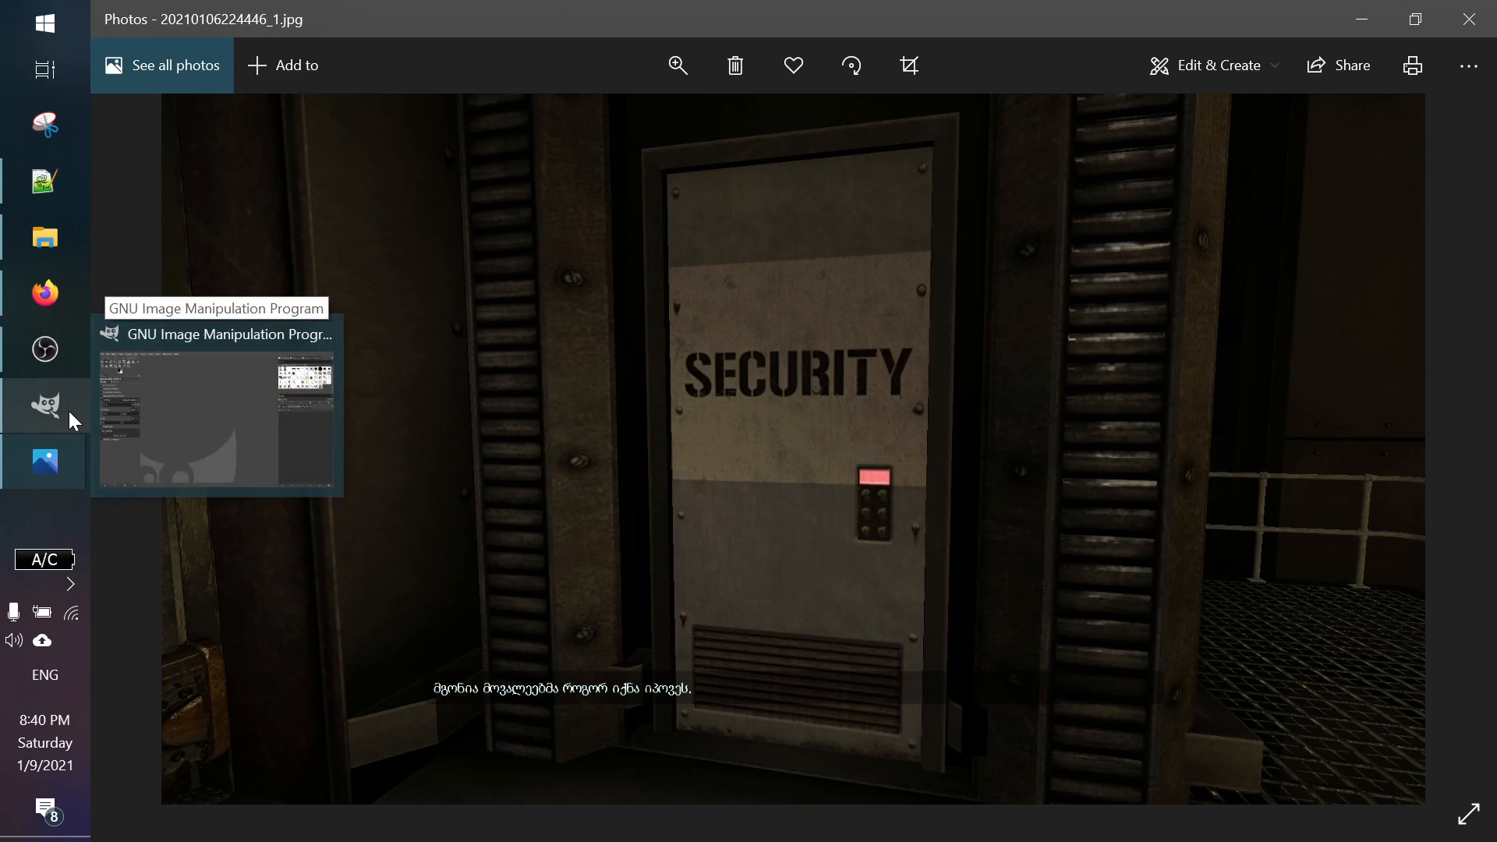
# Step: Open metal_security_door_org.tga from the textures folder in GIMP
pyautogui.click(48, 248)
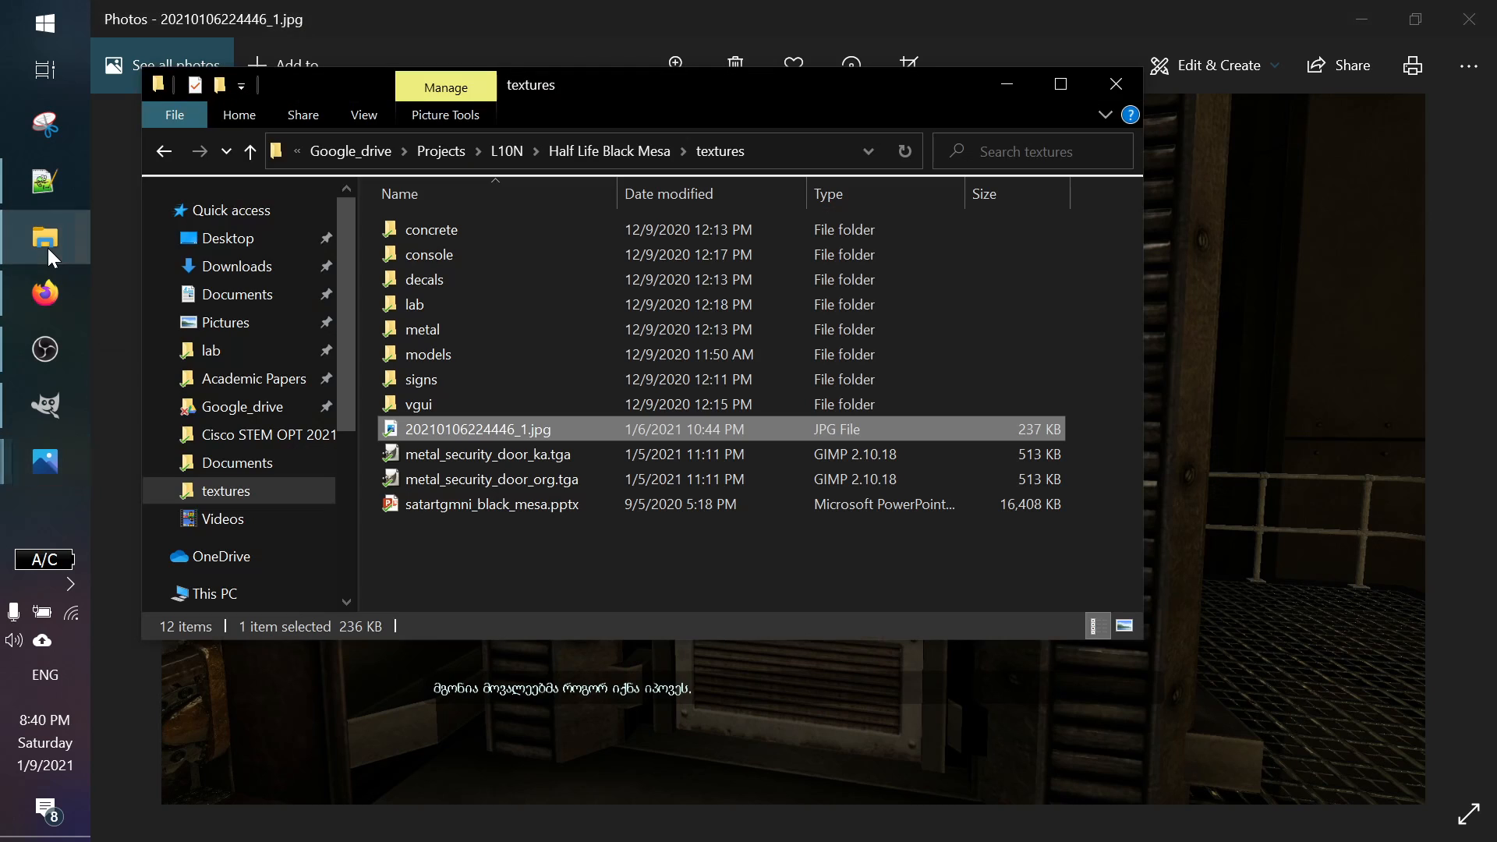
pyautogui.click(597, 454)
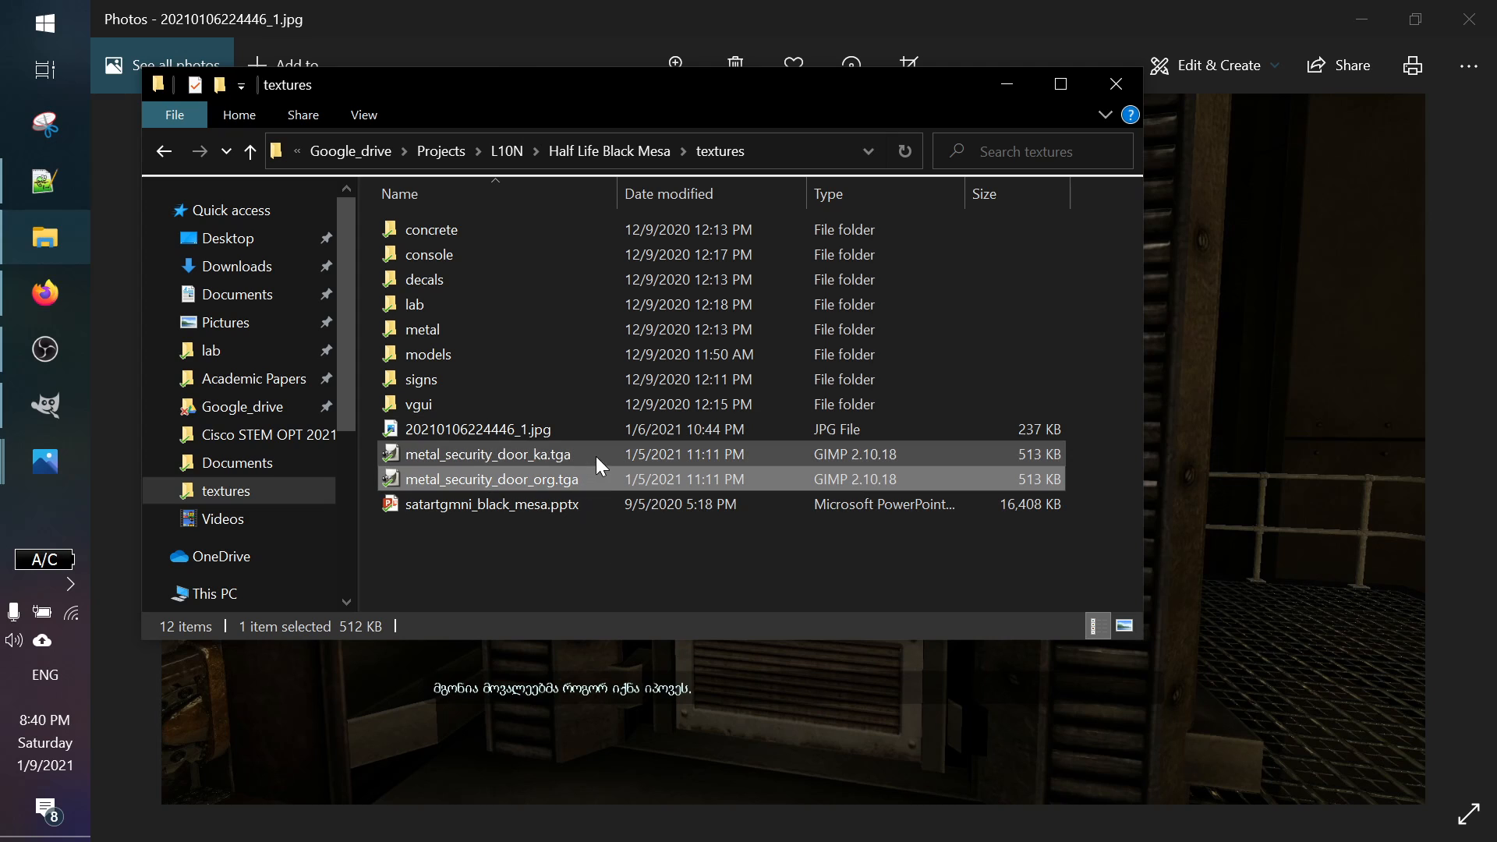
pyautogui.click(603, 480)
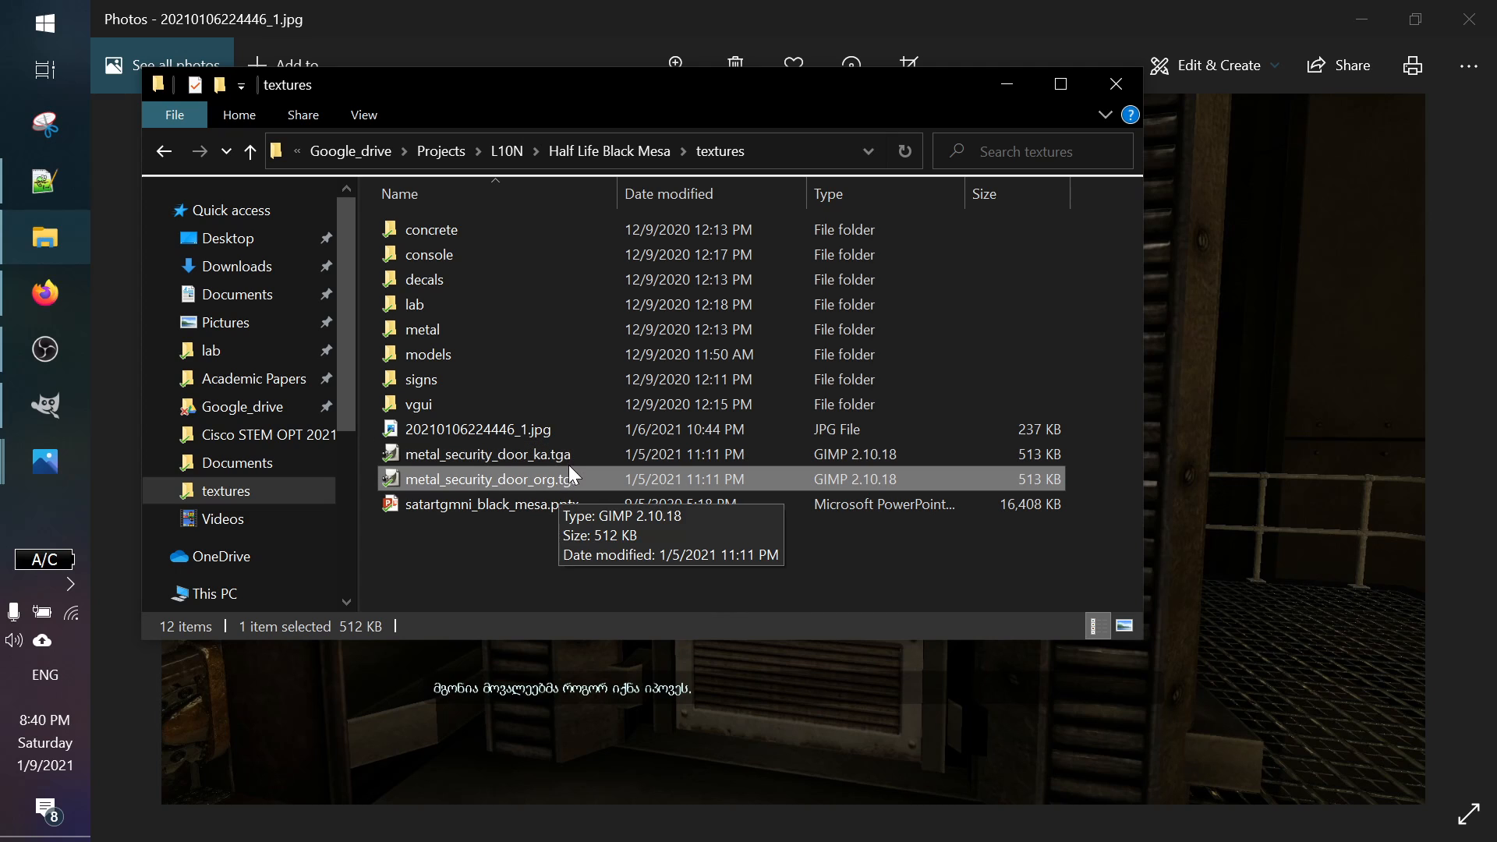
pyautogui.click(573, 460)
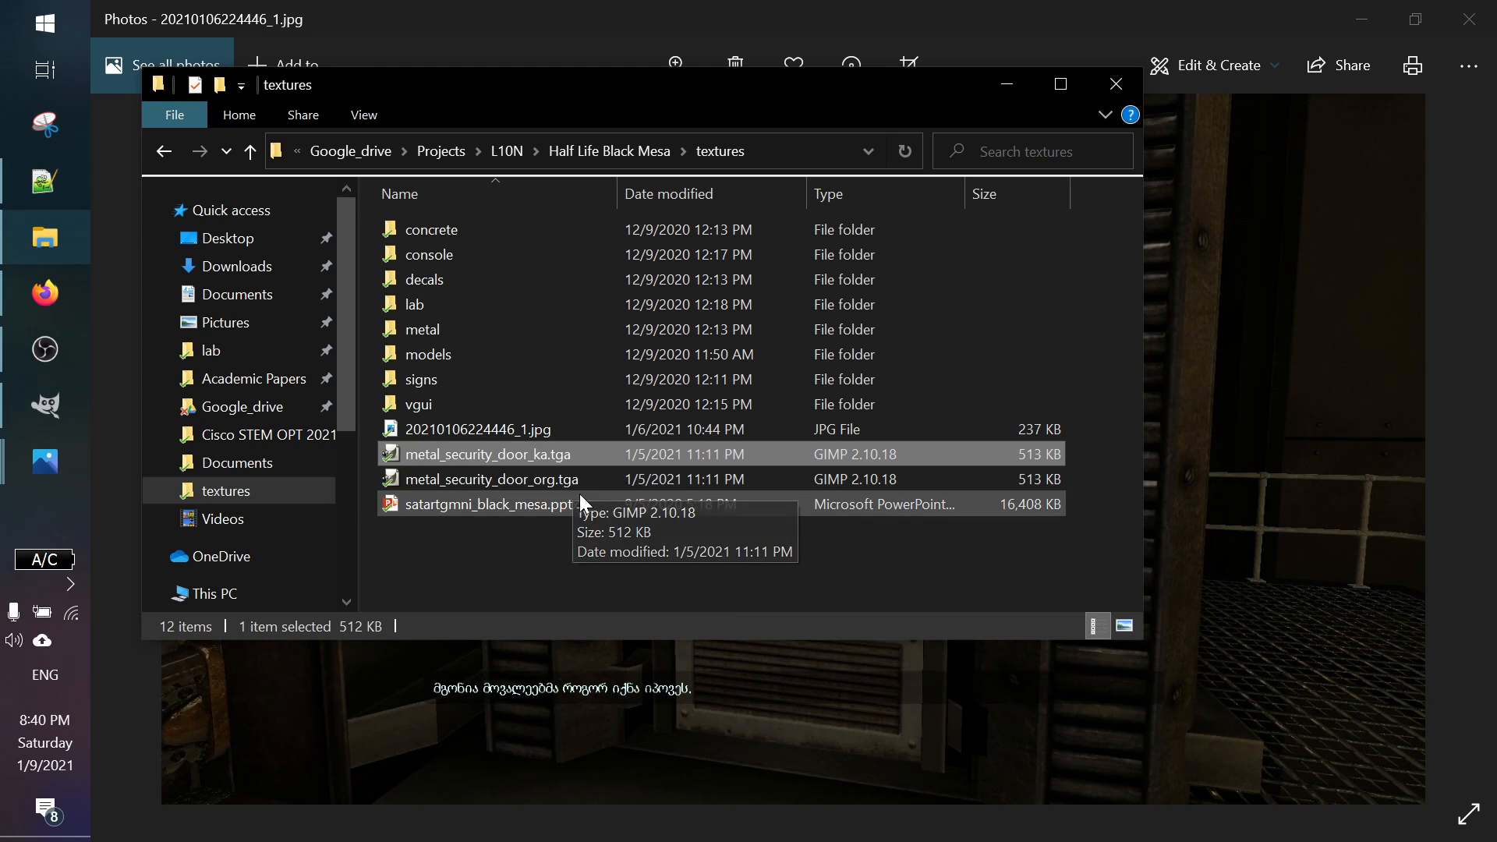
pyautogui.click(598, 483)
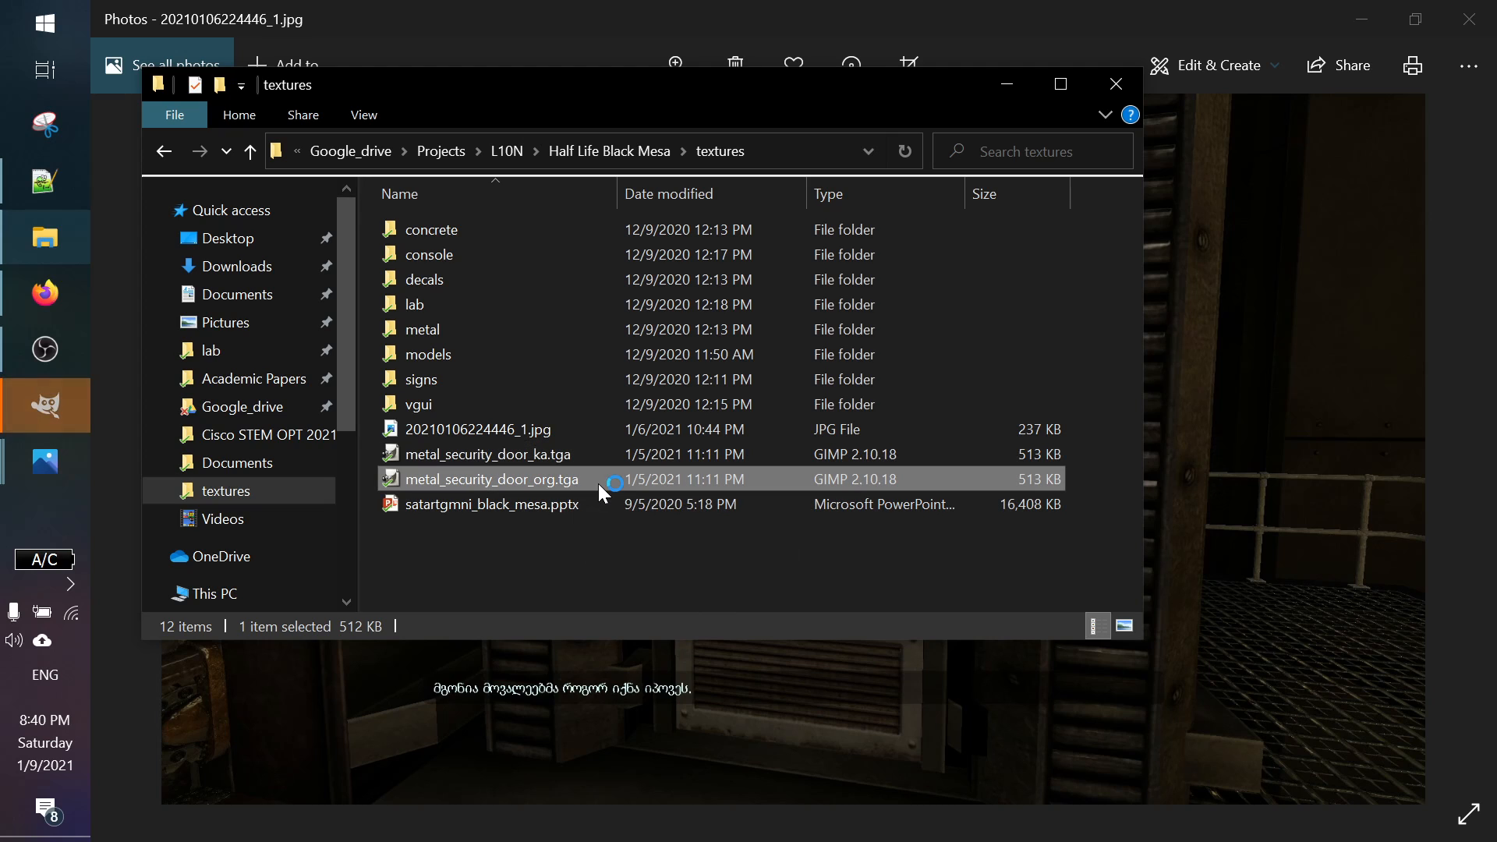
pyautogui.click(46, 404)
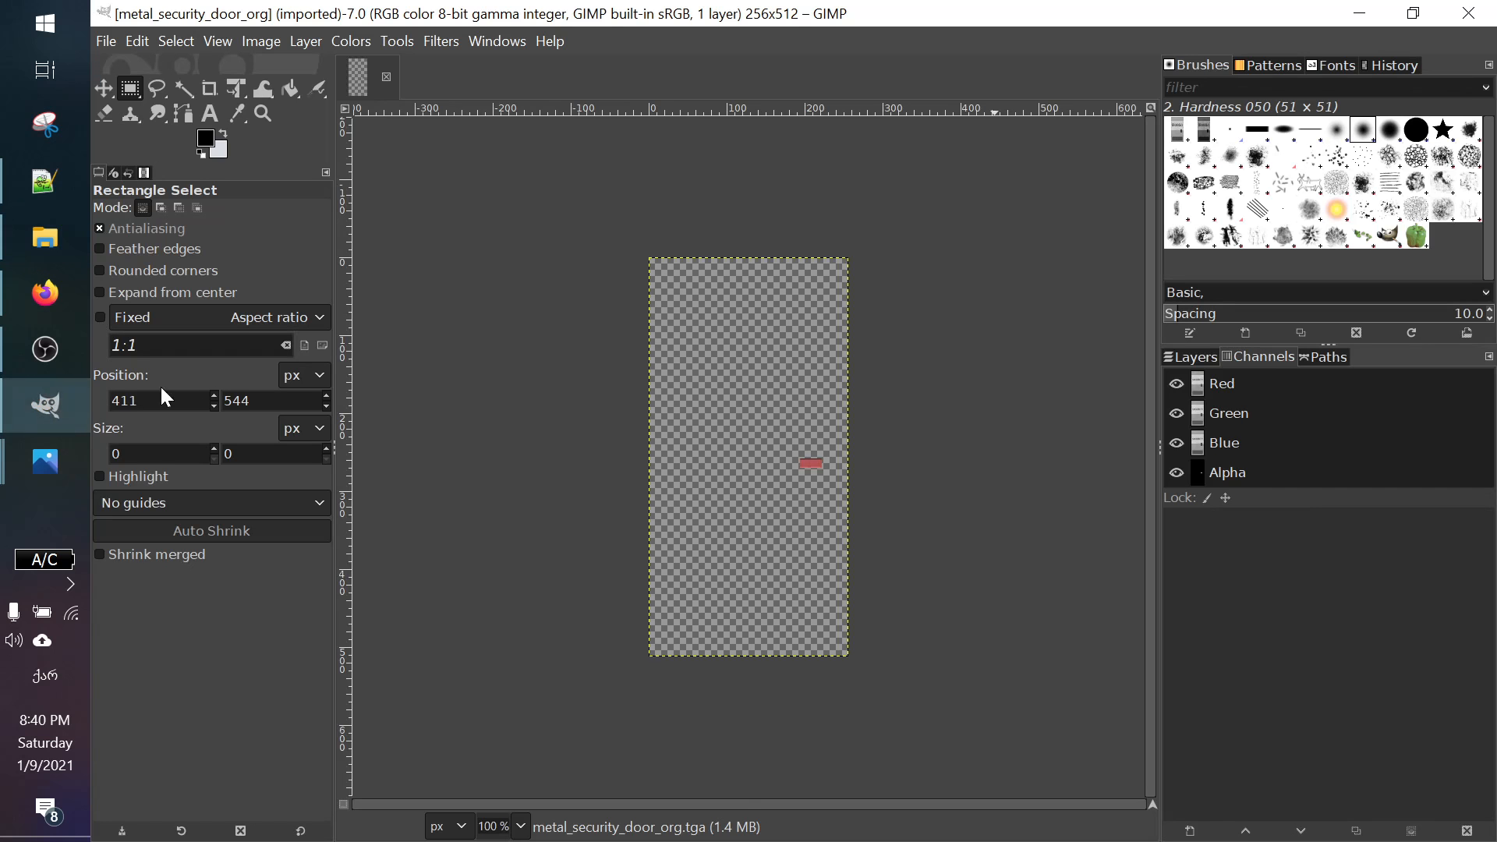
# Step: Open metal_security_door_ka.tga from the textures folder as a second image, compare both images and return to metal_security_door_org
pyautogui.click(48, 250)
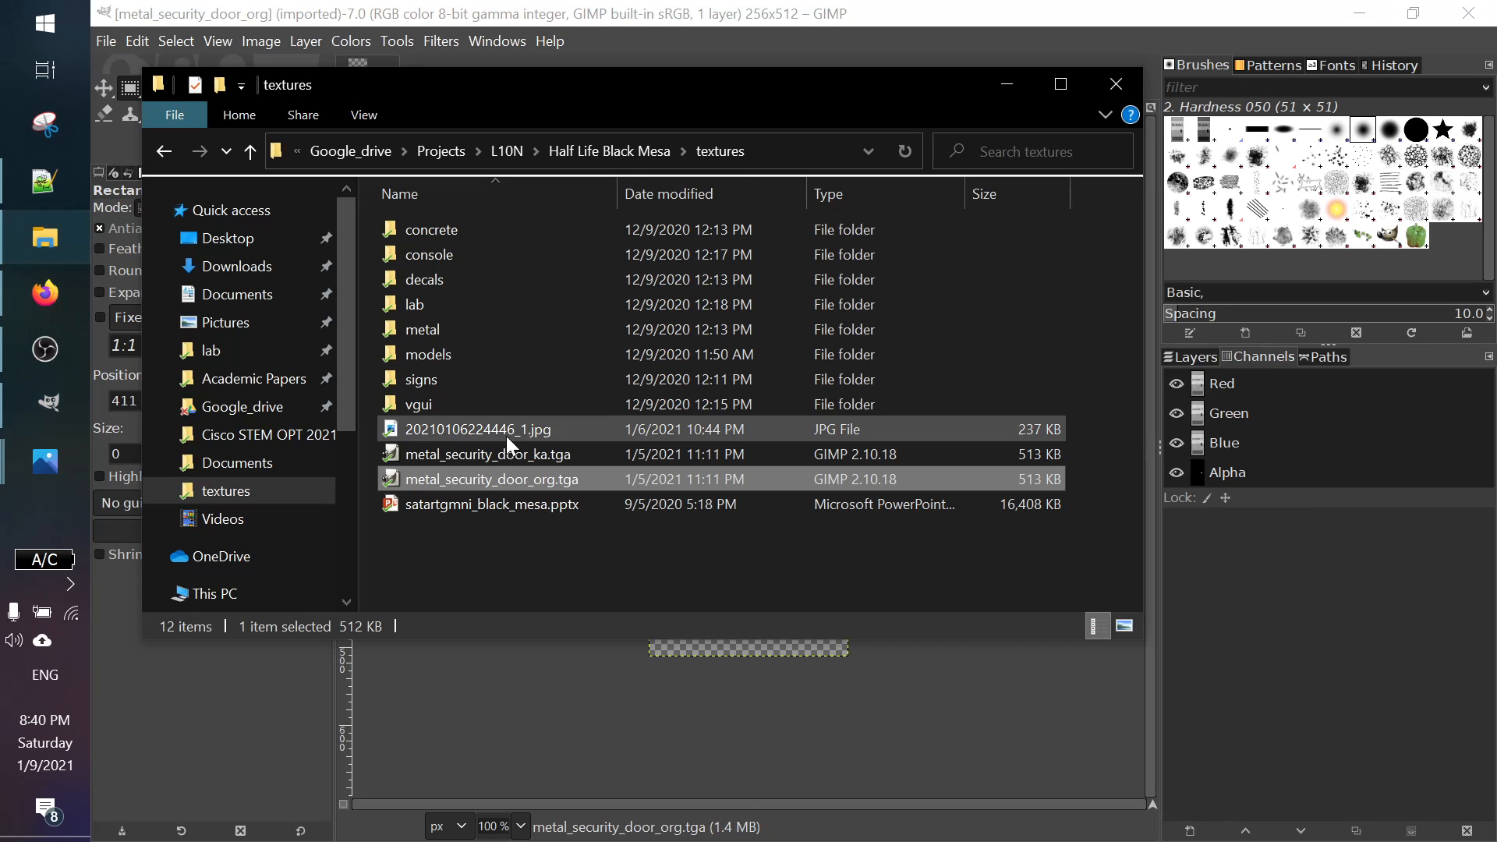
pyautogui.click(530, 454)
pyautogui.doubleClick(530, 453)
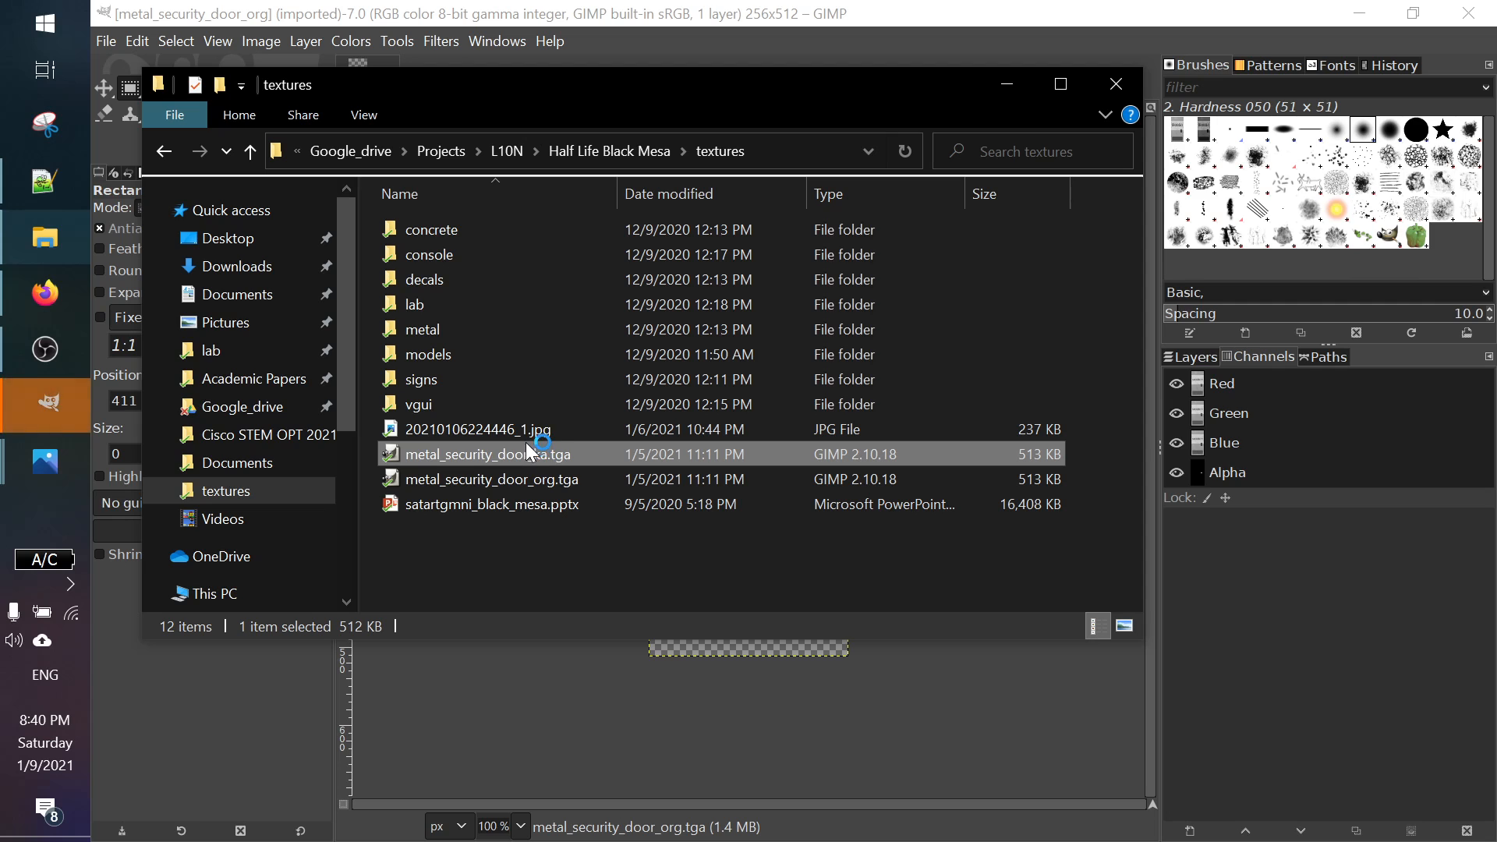
pyautogui.click(566, 694)
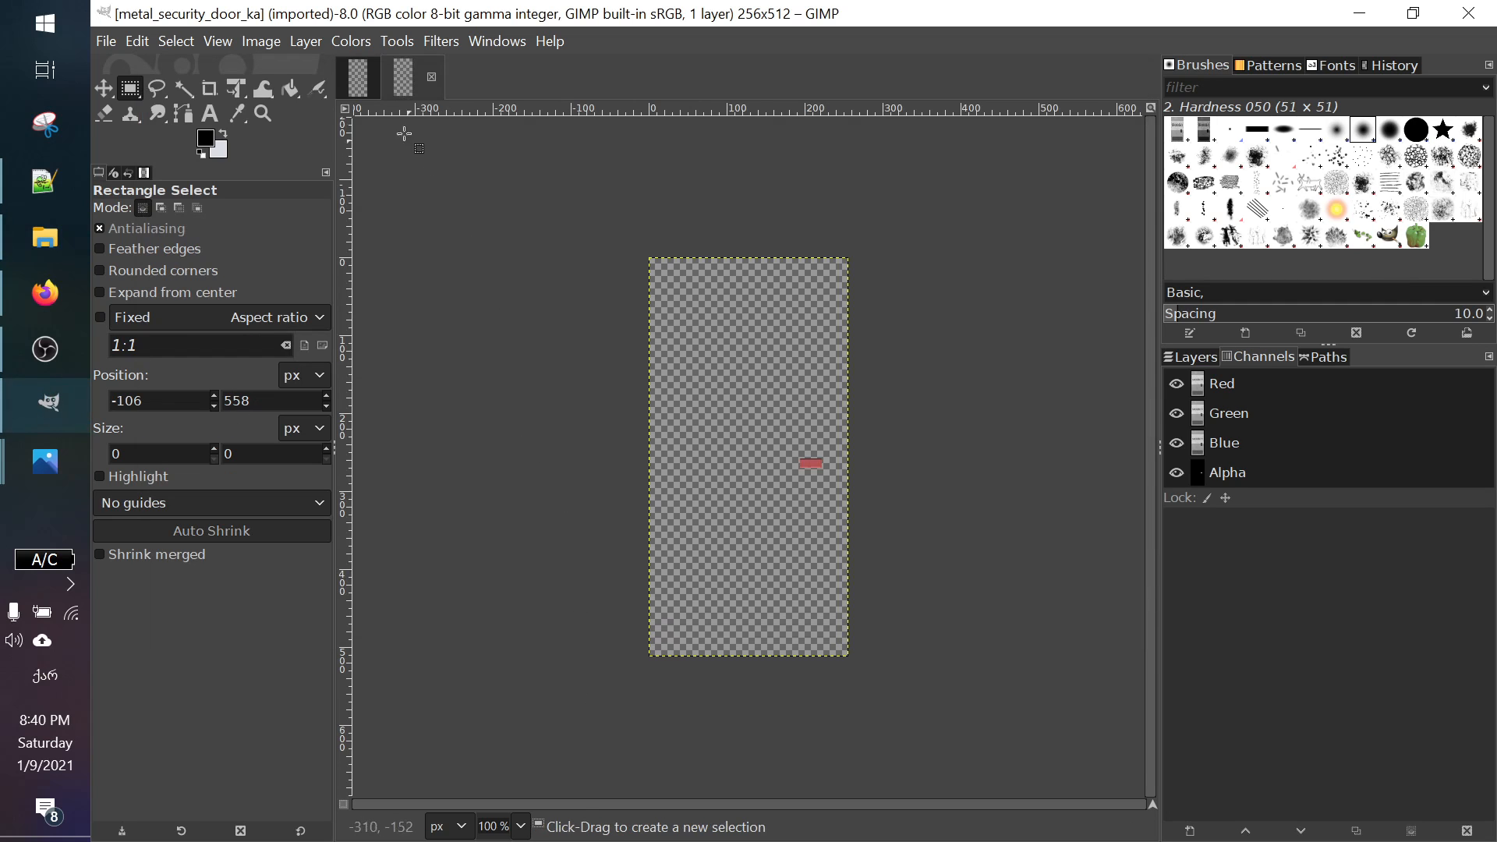
pyautogui.click(413, 89)
pyautogui.click(369, 90)
pyautogui.click(423, 85)
pyautogui.click(361, 93)
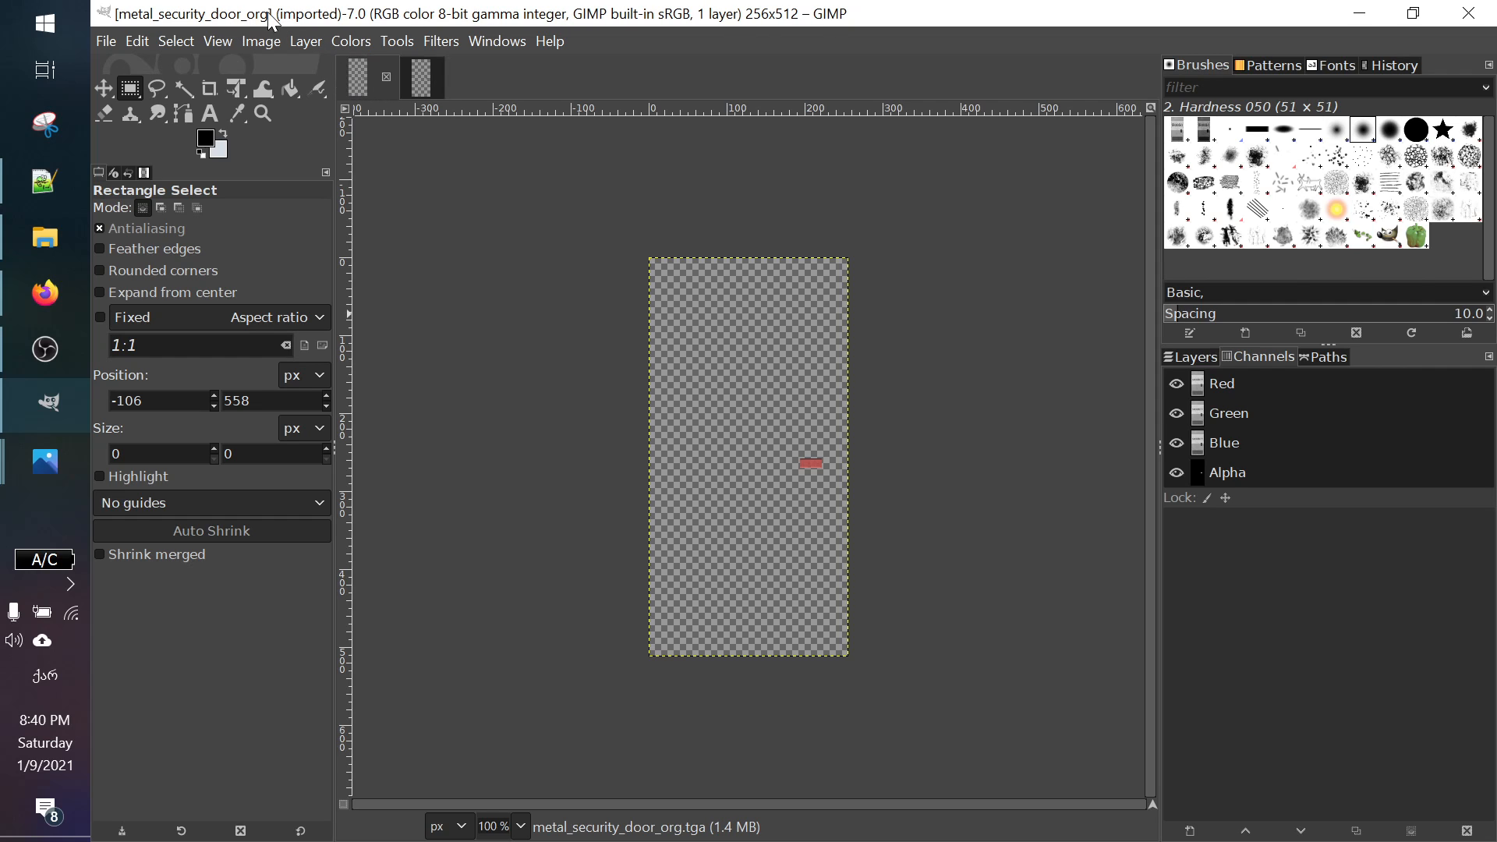
# Step: Compare the door texture with and without its Alpha channel, leaving the Alpha channel hidden
pyautogui.click(1181, 357)
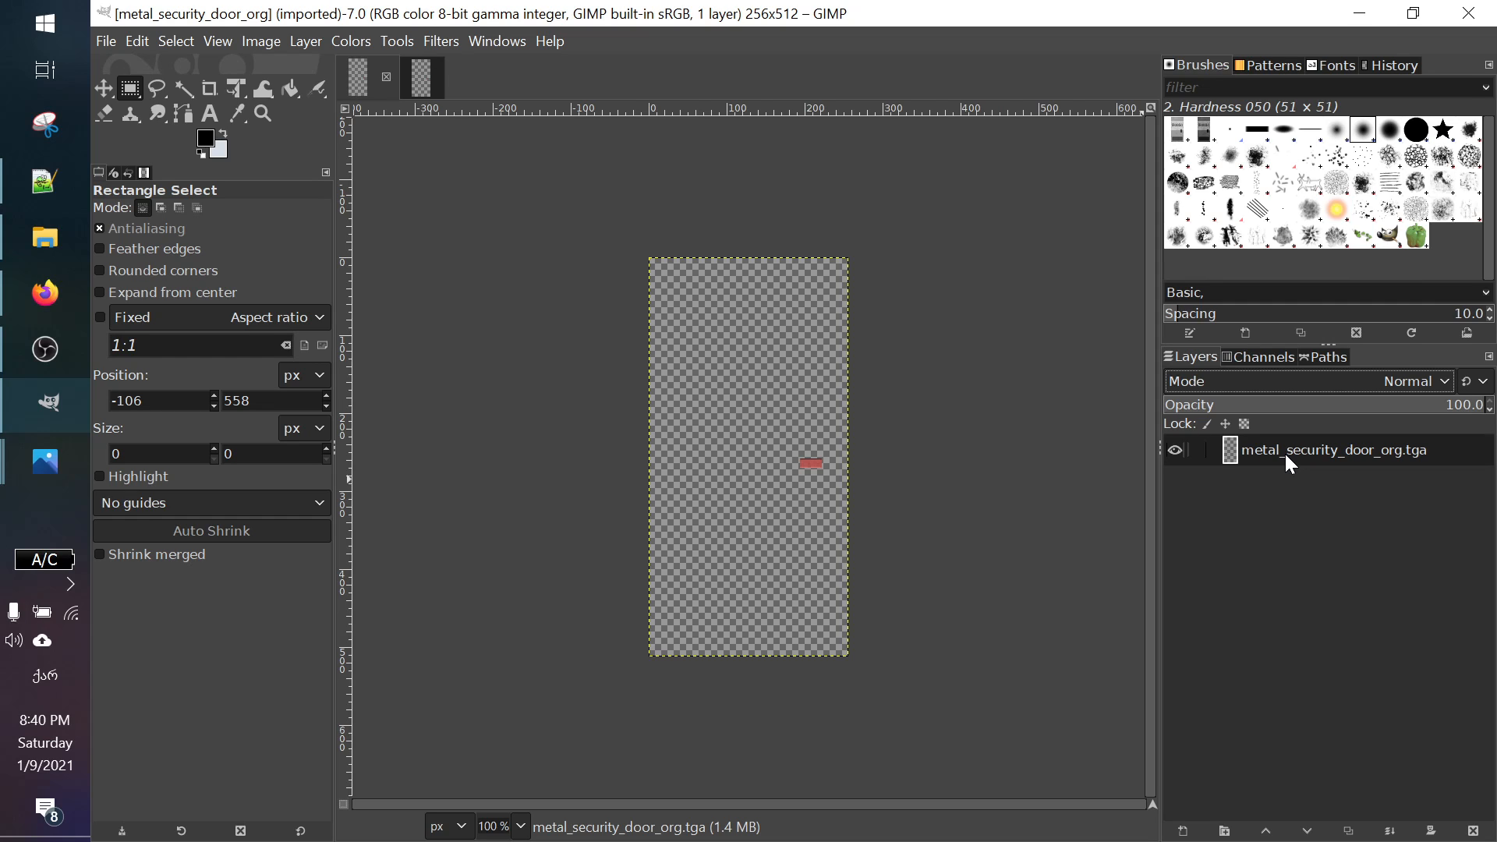
pyautogui.click(1267, 353)
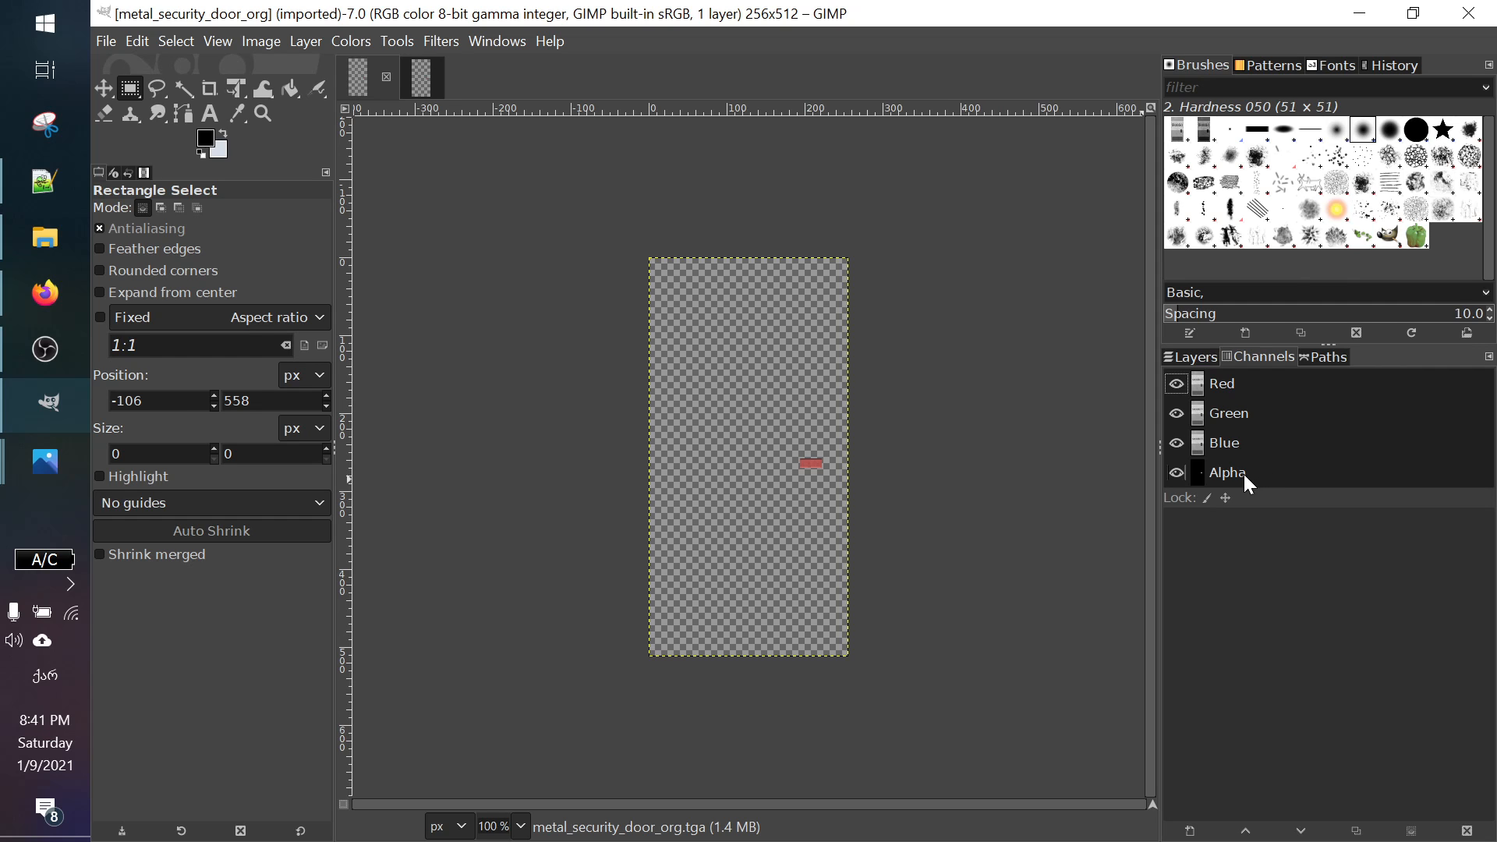
pyautogui.click(1178, 472)
pyautogui.click(1177, 471)
pyautogui.click(1177, 471)
pyautogui.click(1177, 472)
pyautogui.click(1177, 471)
pyautogui.click(1177, 471)
pyautogui.click(1177, 471)
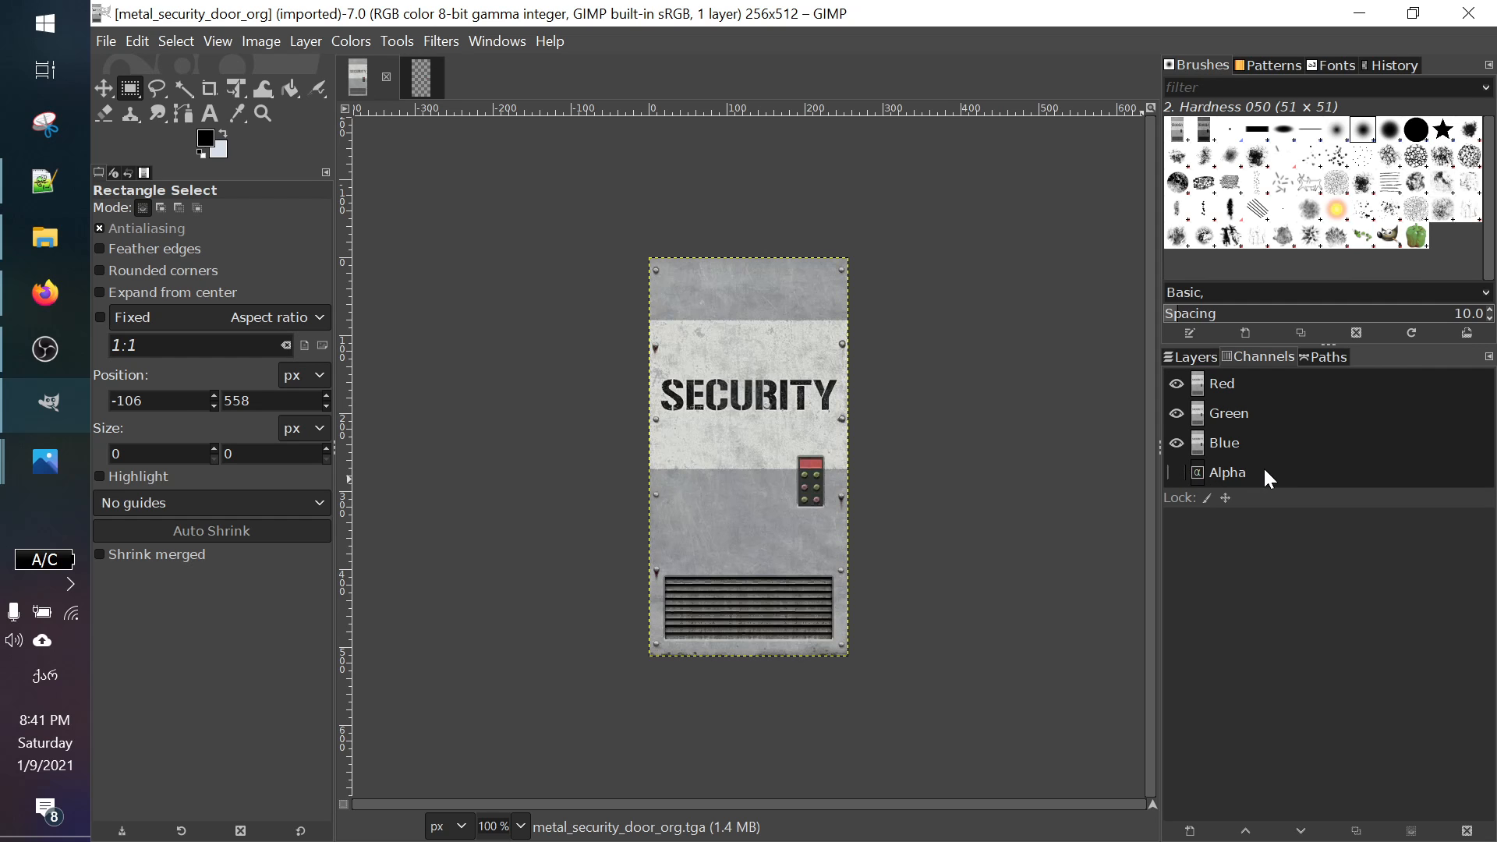
pyautogui.click(1174, 472)
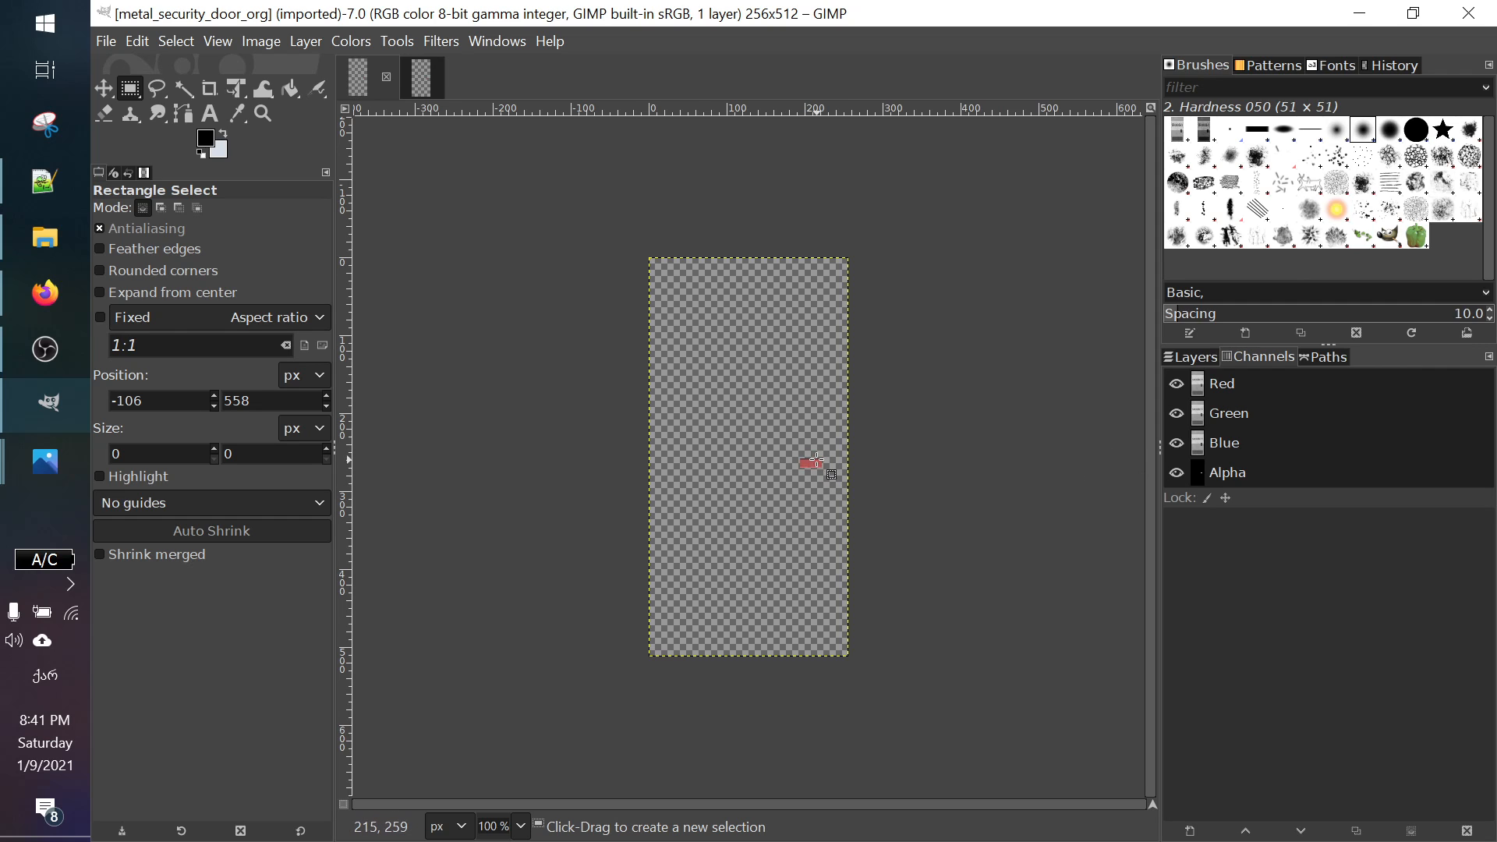
pyautogui.click(1176, 472)
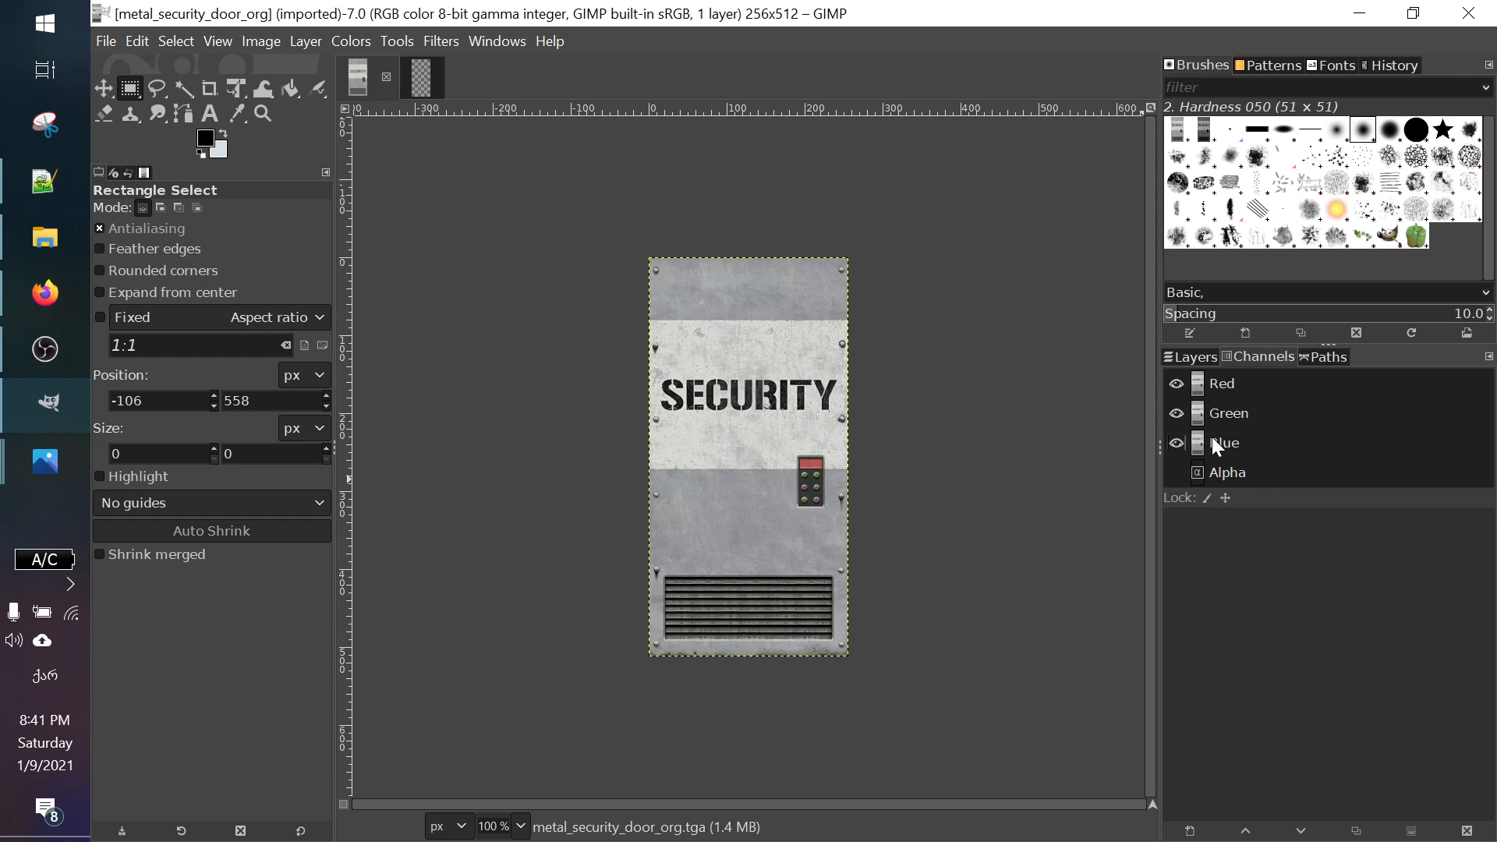
# Step: Examine the Blue, Green and Red channels of the door texture one at a time, and the combined image with all three shown
pyautogui.click(1176, 384)
pyautogui.click(1177, 413)
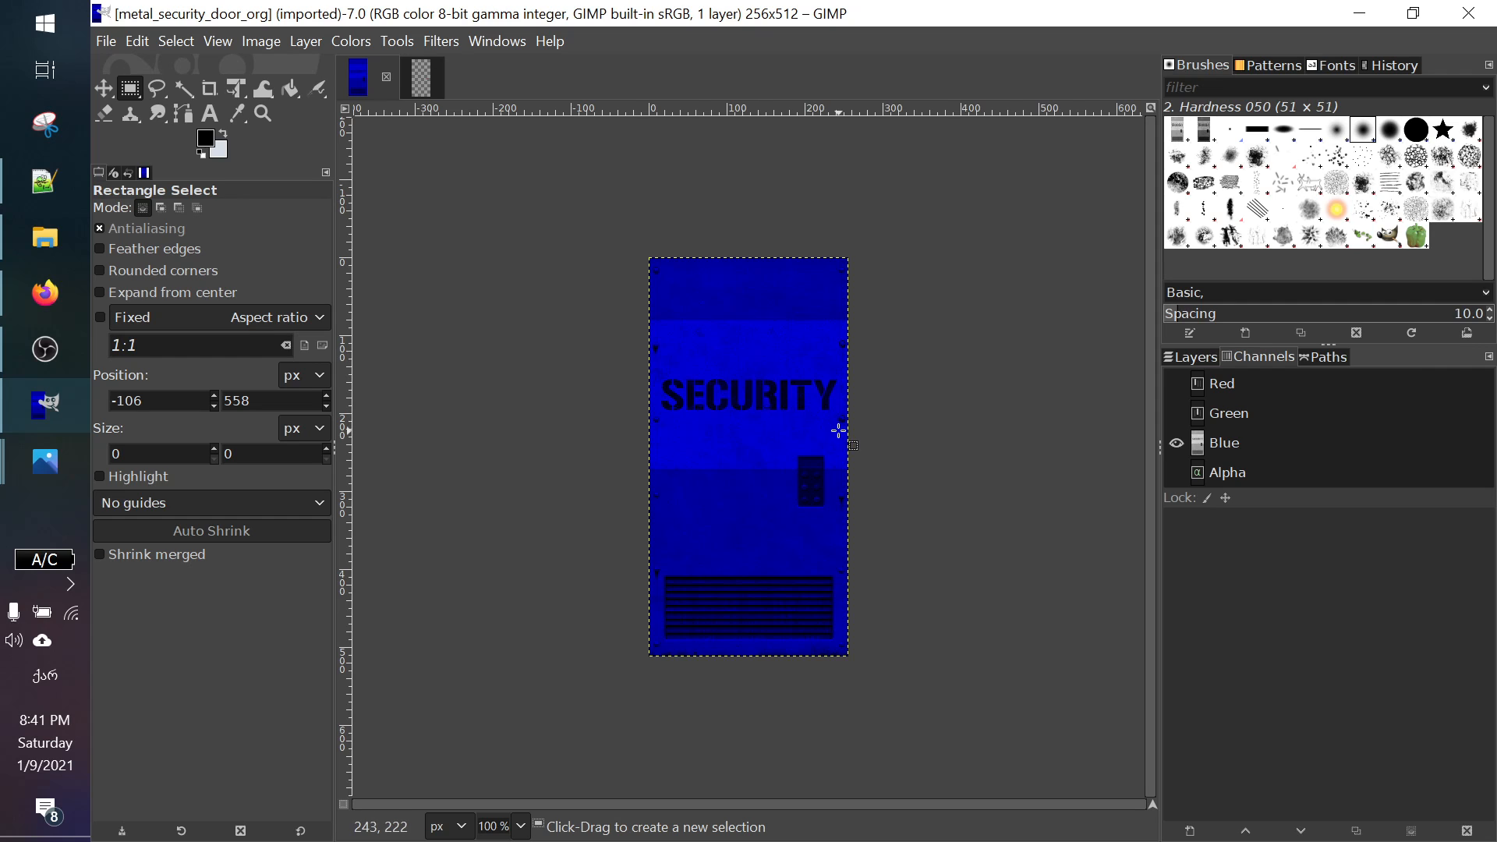
pyautogui.click(1176, 443)
pyautogui.click(1176, 414)
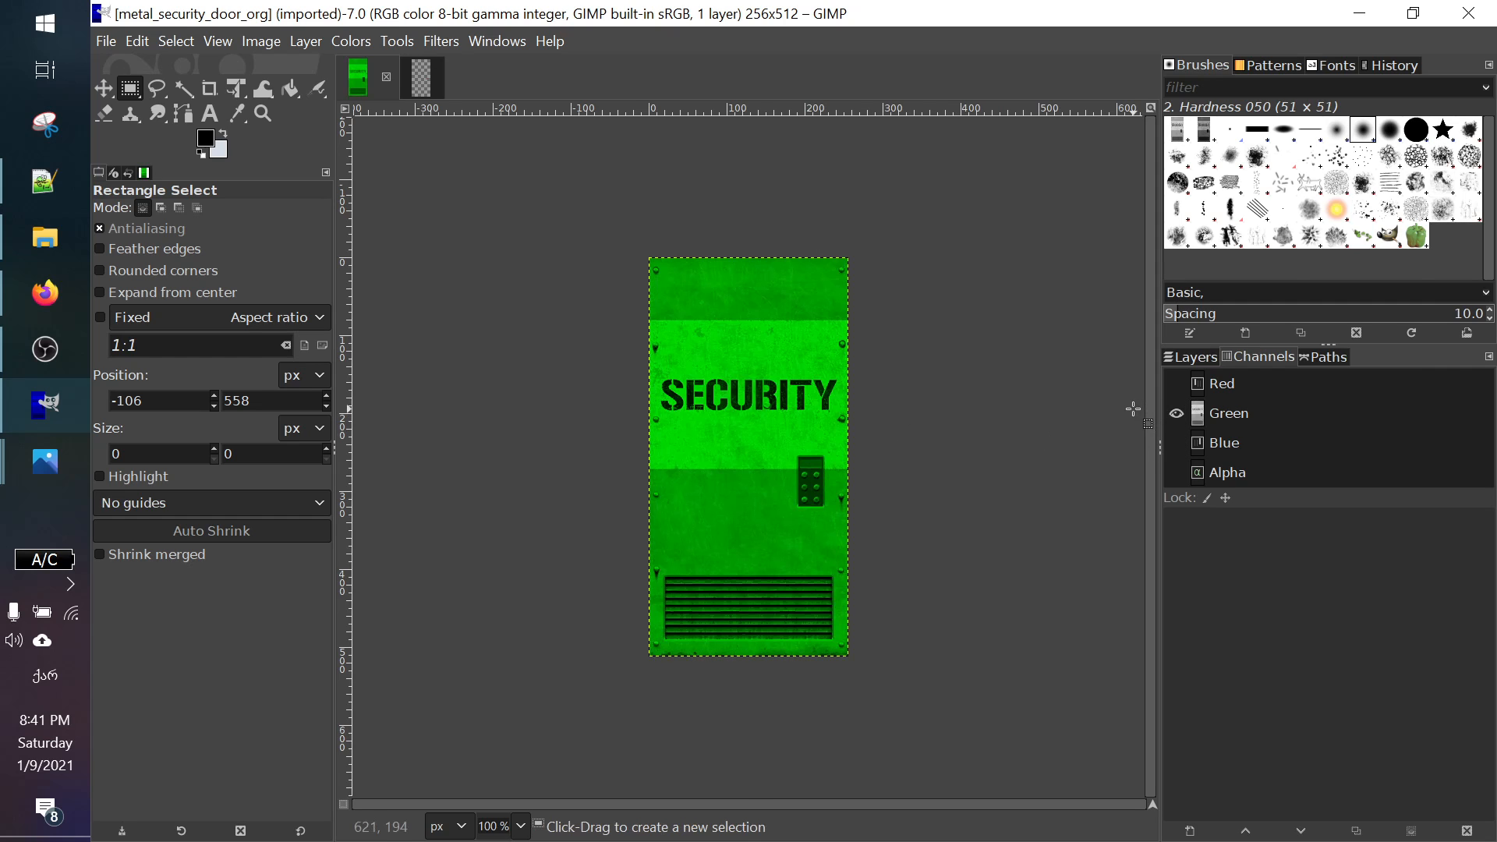
pyautogui.click(1175, 414)
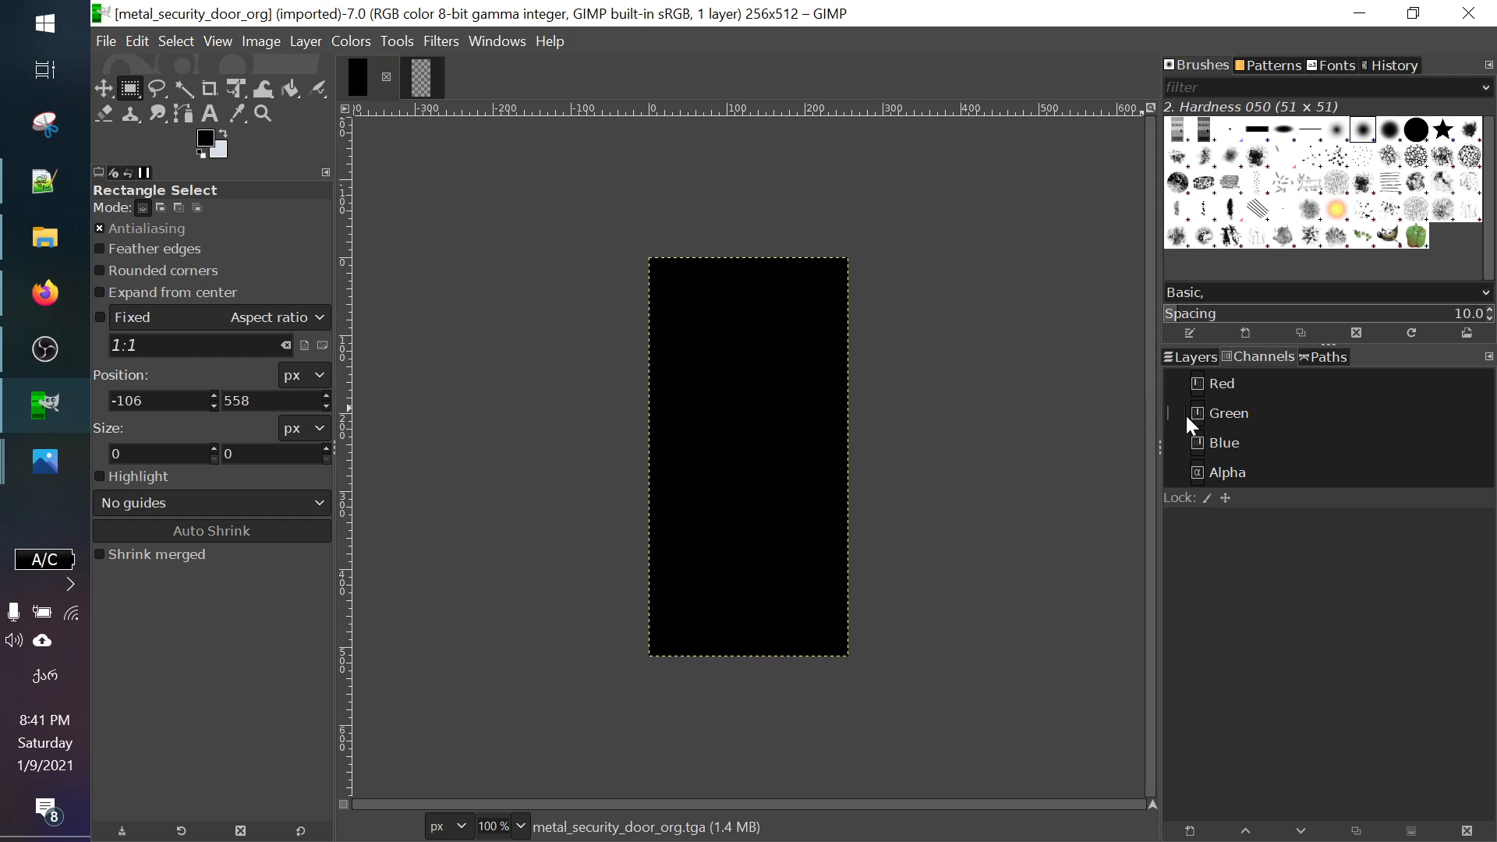
pyautogui.click(1176, 383)
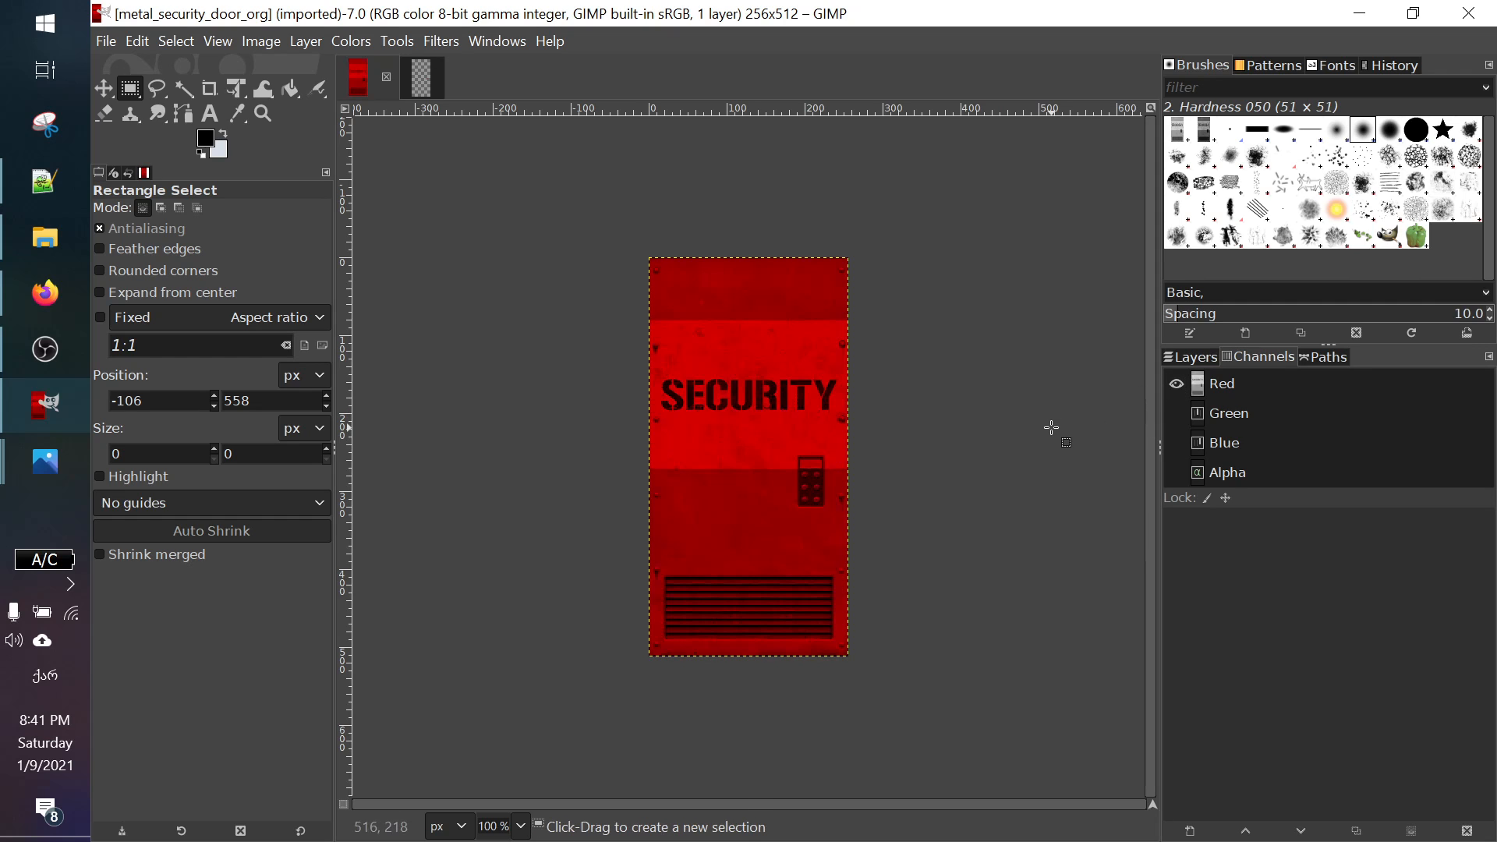
pyautogui.click(1176, 414)
pyautogui.click(1176, 444)
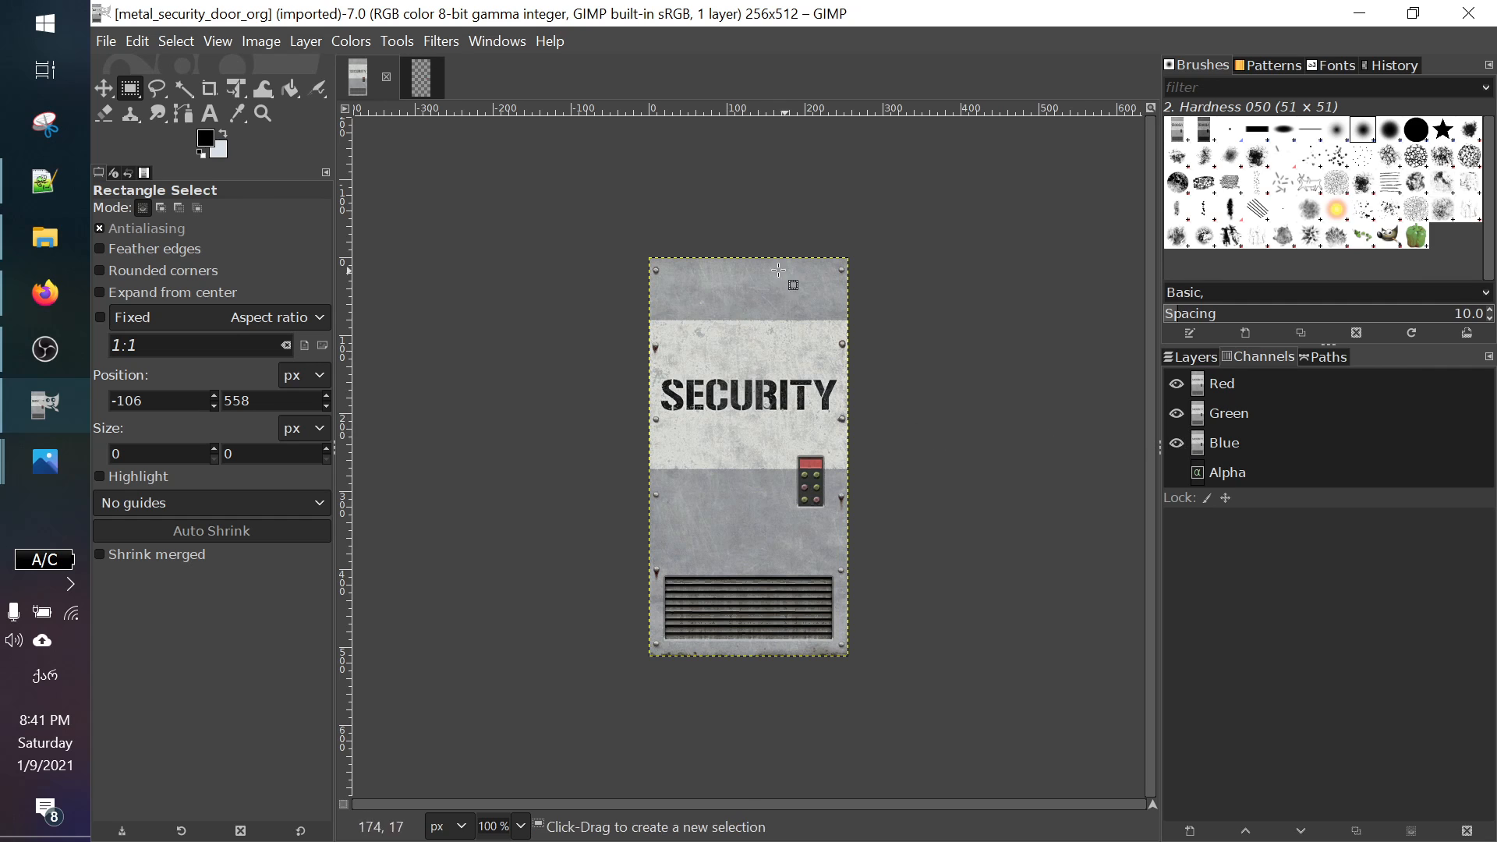
pyautogui.scroll(3, 829, 489)
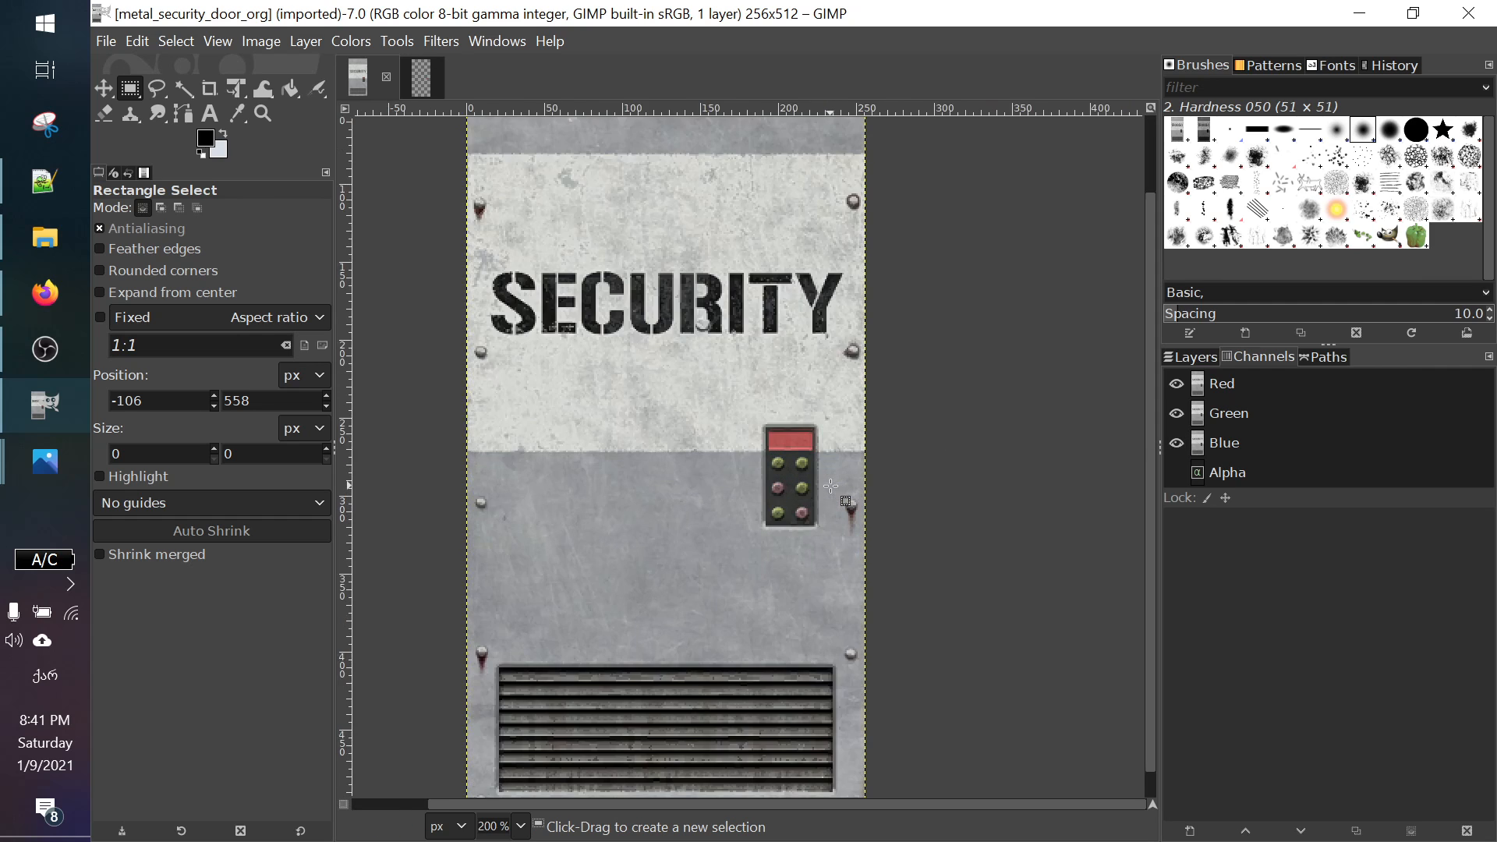
pyautogui.scroll(-1, 754, 474)
pyautogui.scroll(-2, 712, 473)
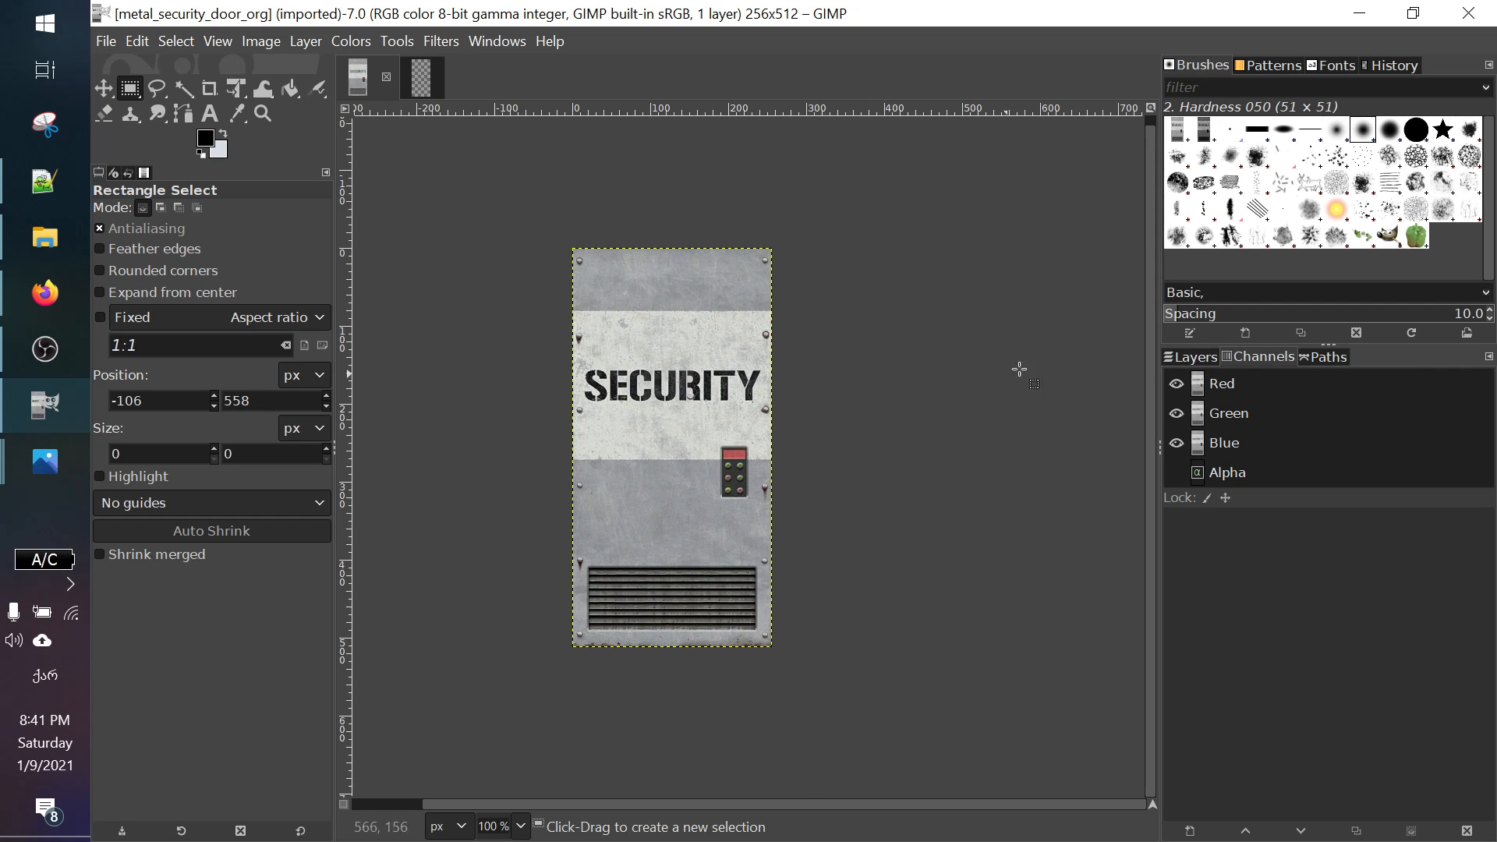
# Step: Add the text "დაცვა" in black BPG ExtraSquare Mtavruli at 80 px on the door's light band
pyautogui.click(1180, 362)
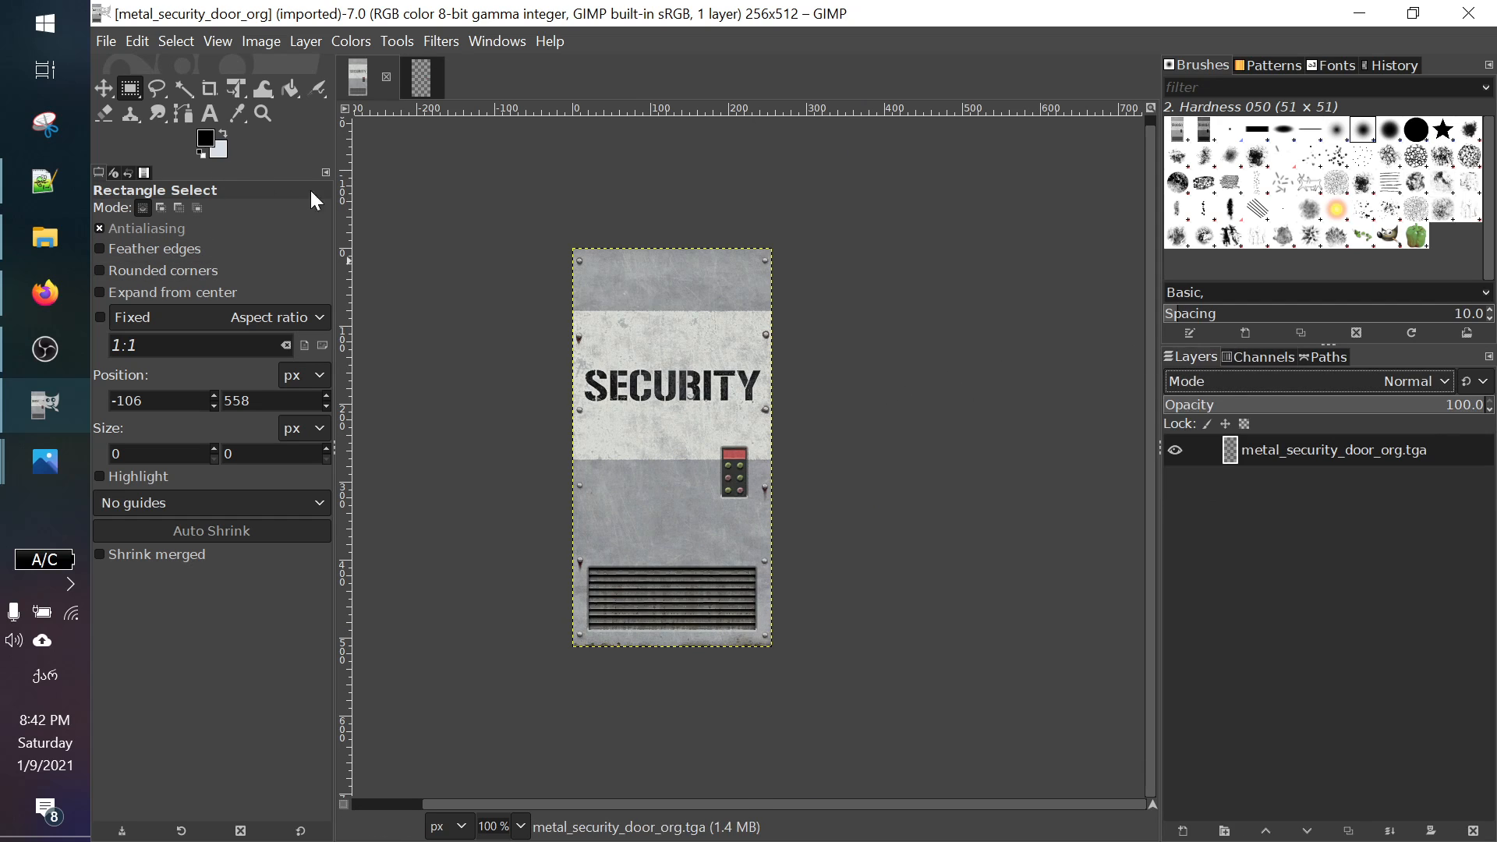
pyautogui.click(210, 113)
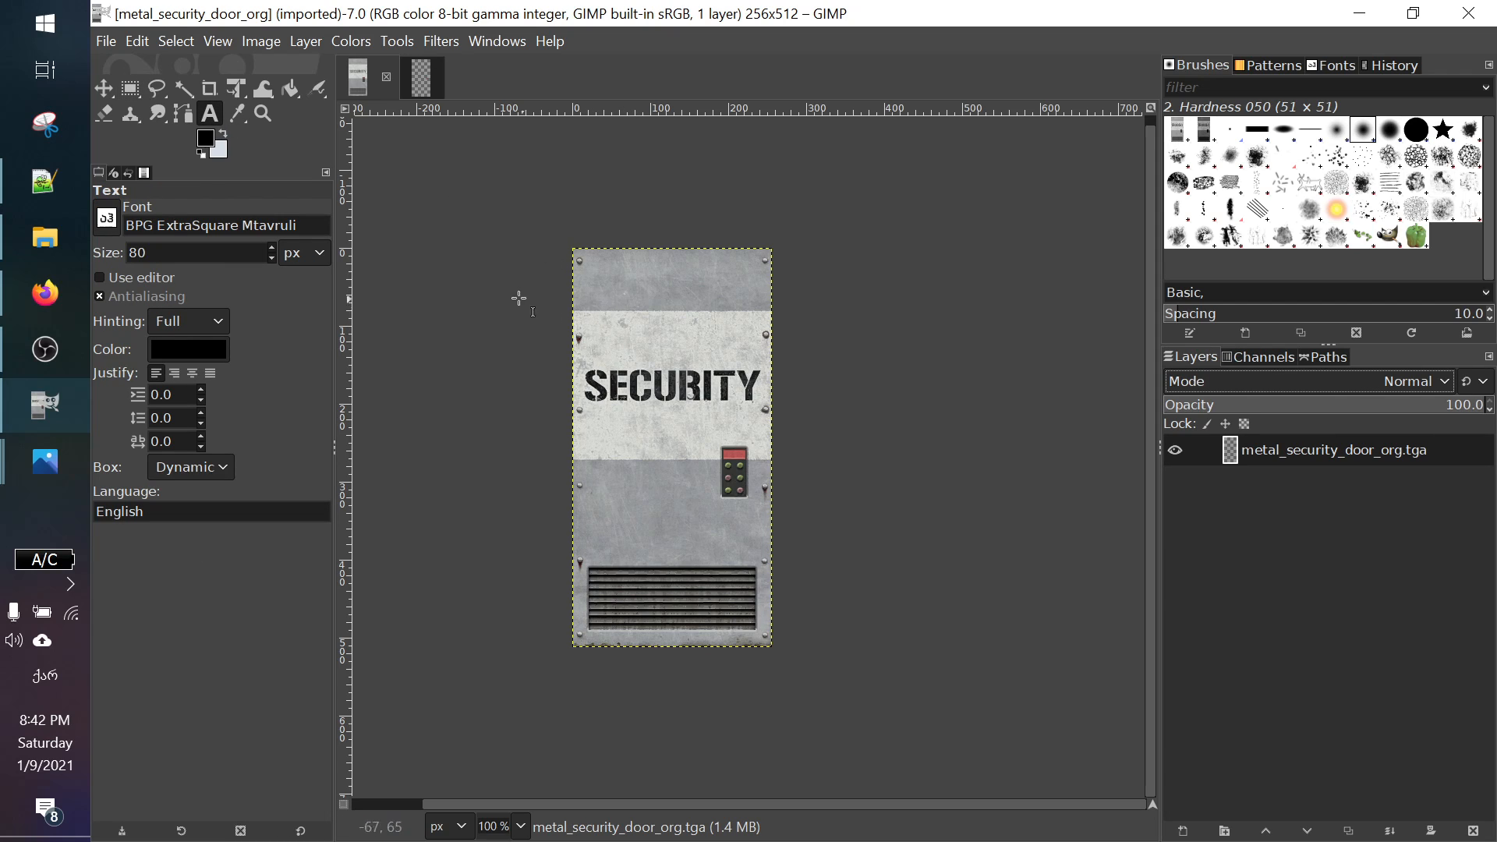
pyautogui.click(603, 331)
pyautogui.write('დაცვა')
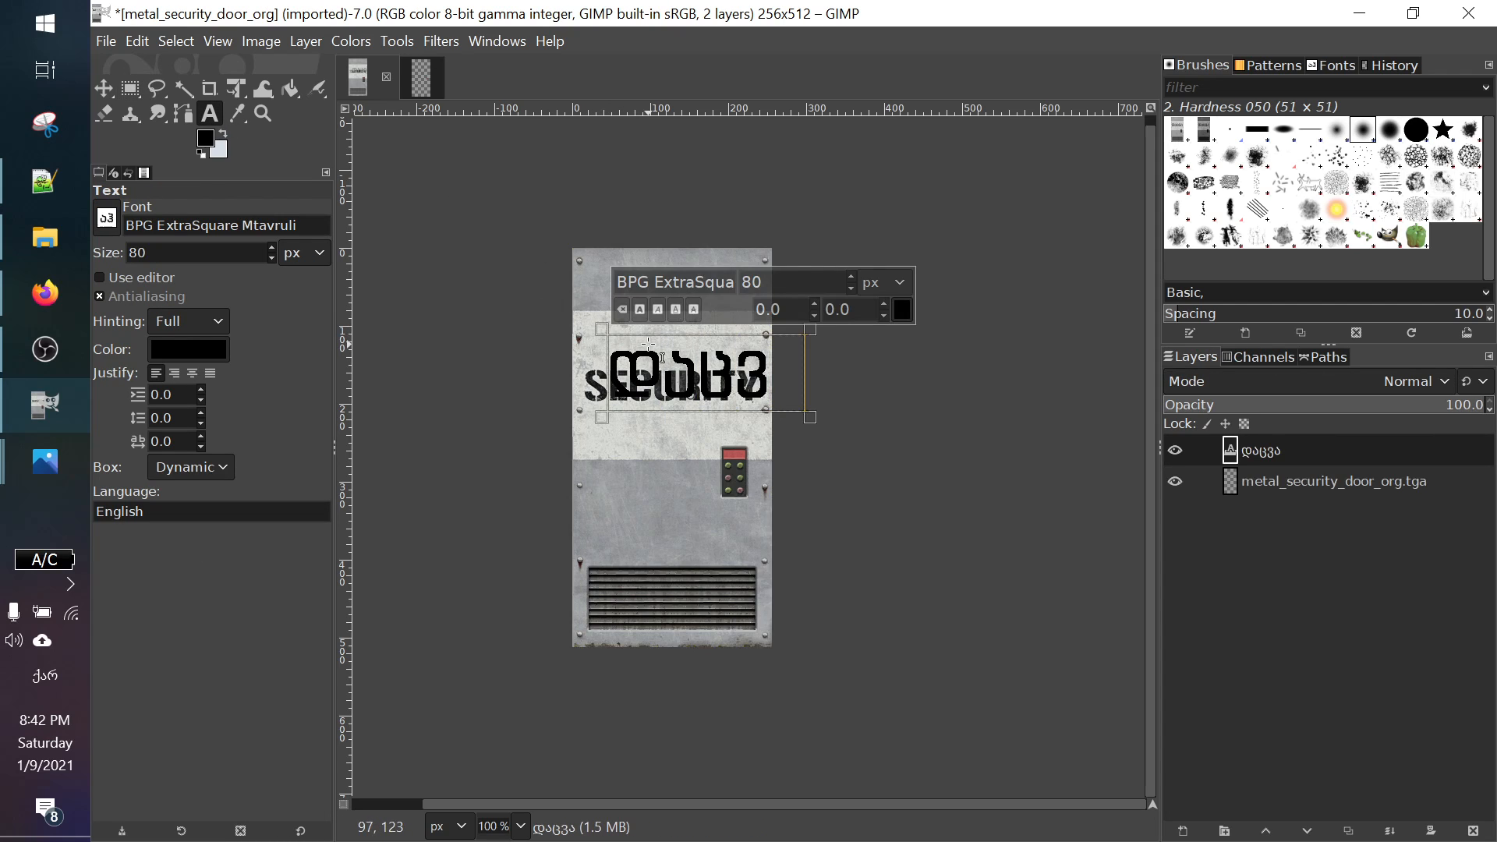
# Step: Reduce the "დაცვა" text size to 63 px and move the text directly over the SECURITY lettering
pyautogui.moveTo(613, 361); pyautogui.dragTo(788, 372)
pyautogui.click(853, 288)
pyautogui.click(853, 288)
pyautogui.click(853, 288)
pyautogui.click(853, 285)
pyautogui.click(853, 288)
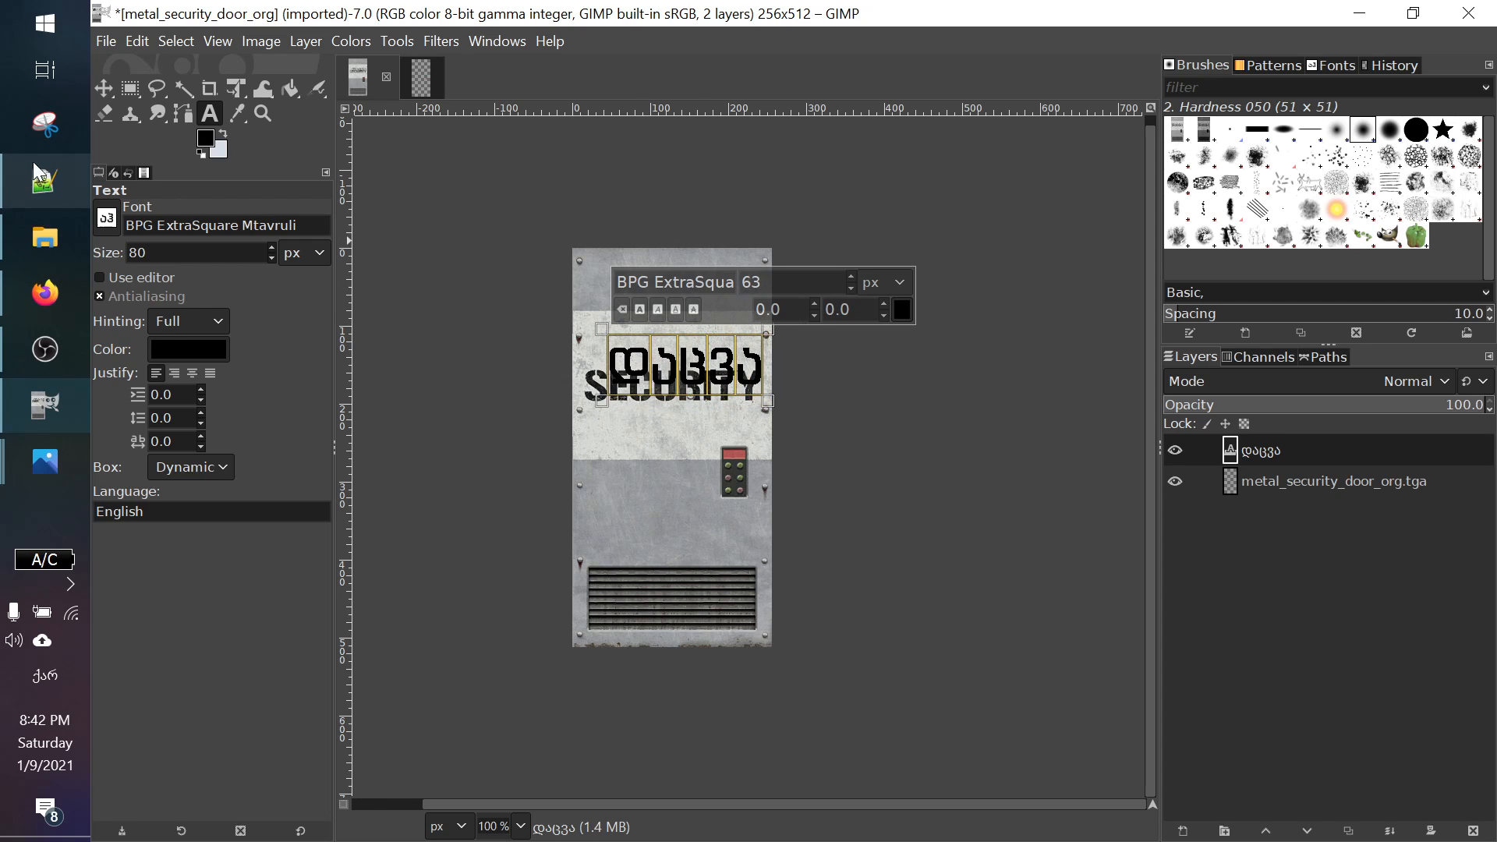
pyautogui.click(103, 89)
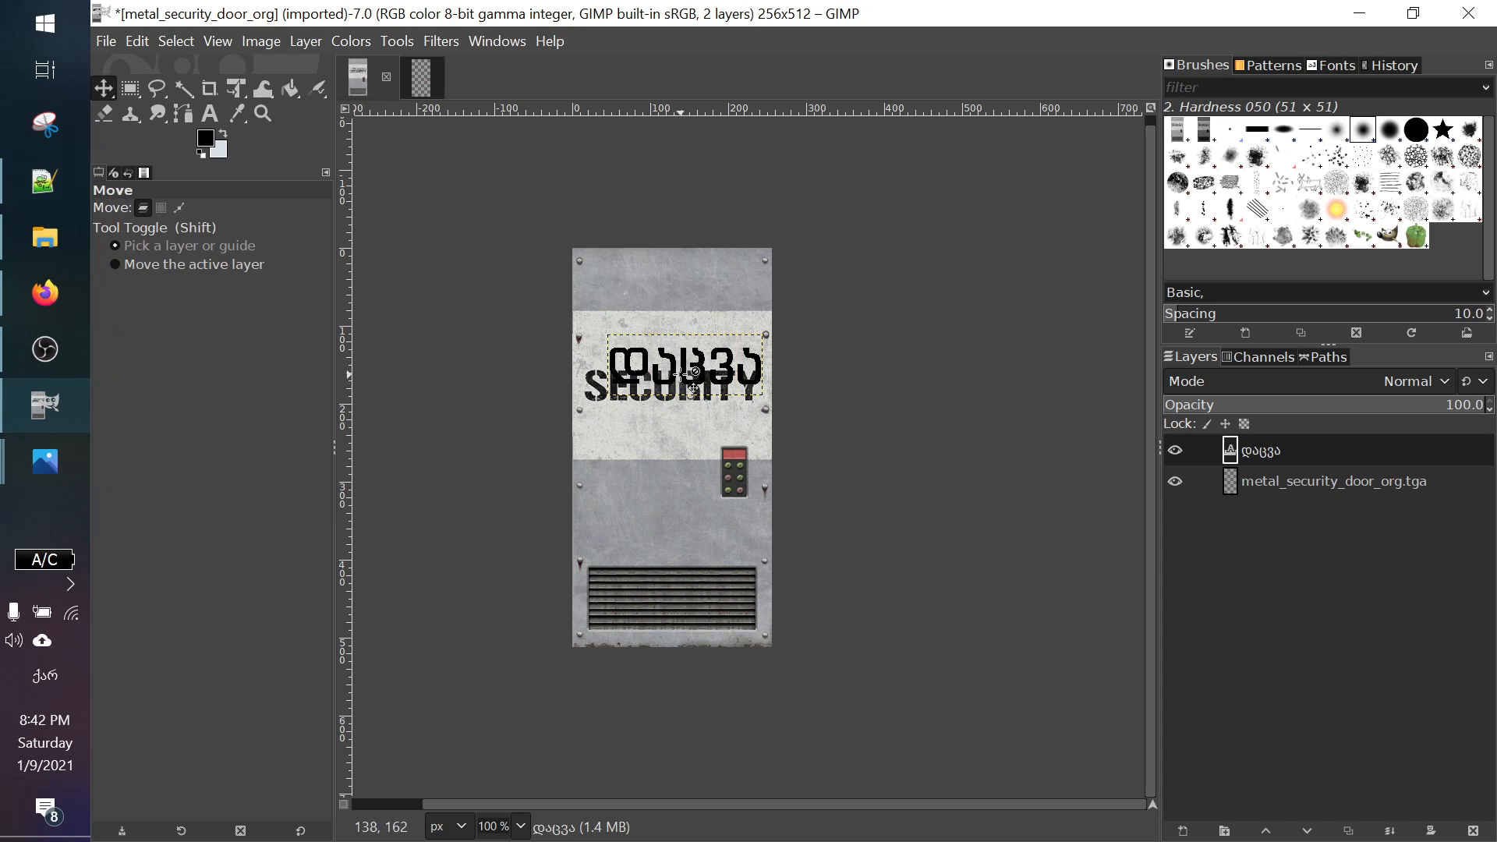
pyautogui.moveTo(700, 360); pyautogui.dragTo(689, 377)
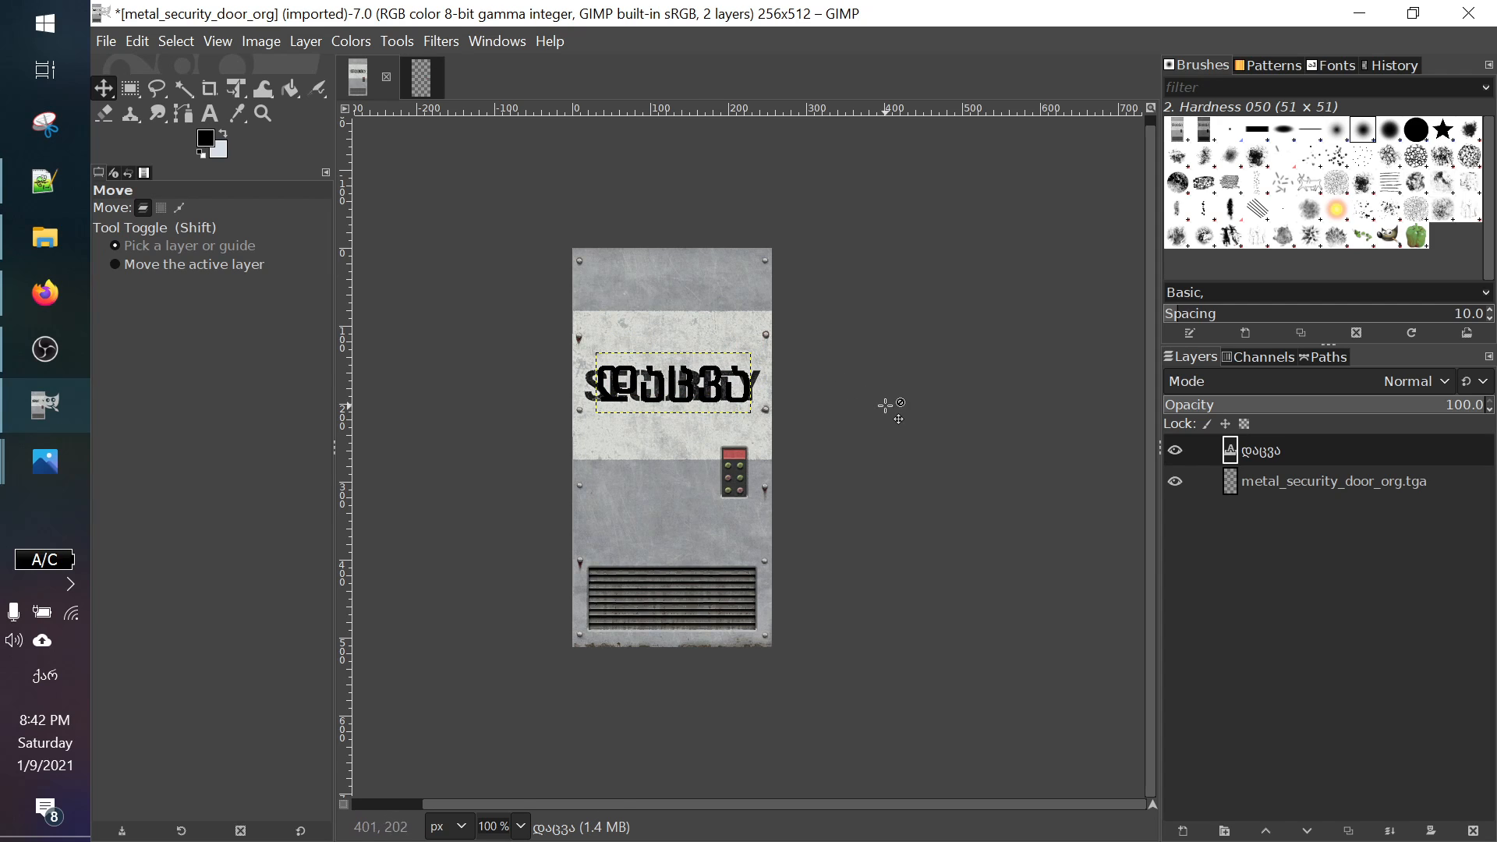
# Step: Toggle the Alpha channel's visibility to examine how the new text affects transparency, leaving the channel hidden
pyautogui.click(1271, 357)
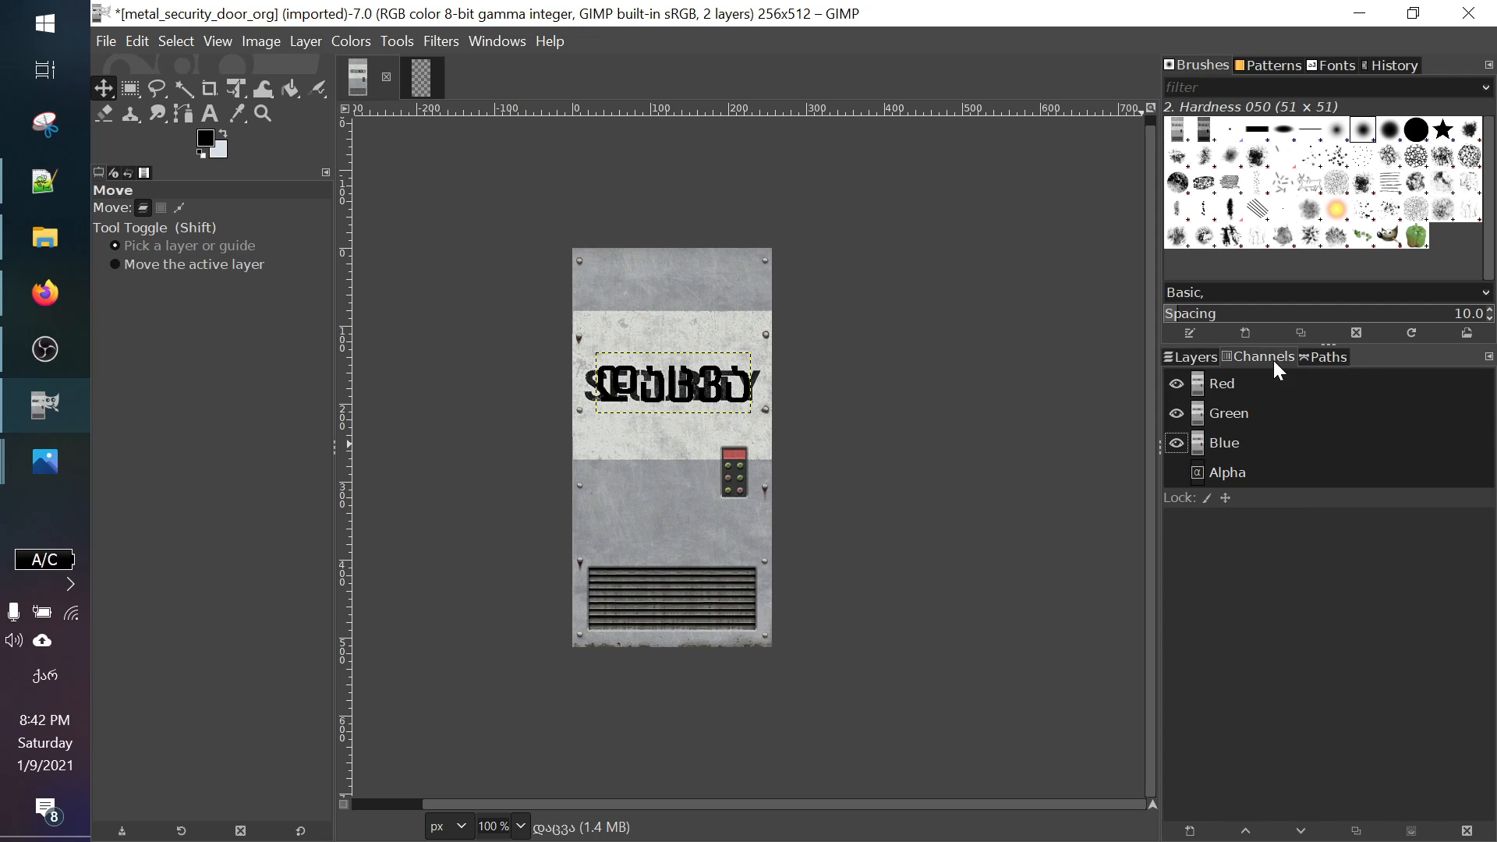
pyautogui.click(1176, 474)
pyautogui.click(1176, 473)
pyautogui.click(1176, 474)
pyautogui.click(1177, 473)
pyautogui.click(1177, 474)
pyautogui.click(1177, 473)
pyautogui.click(1177, 473)
pyautogui.click(1176, 473)
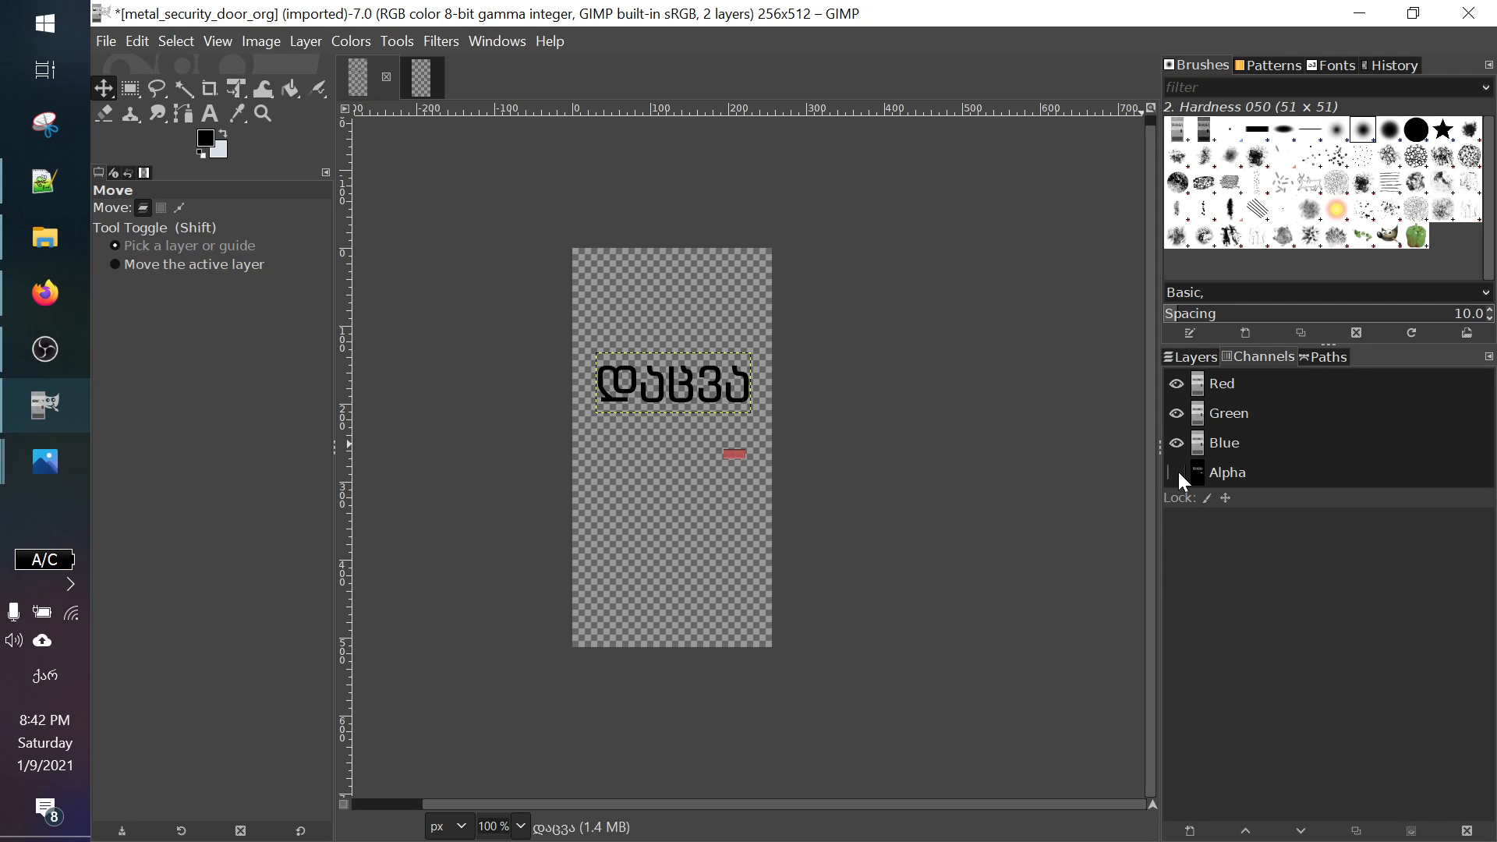
# Step: Merge the "დაცვა" text layer down into the metal_security_door_org.tga layer
pyautogui.click(1189, 357)
pyautogui.rightClick(1295, 460)
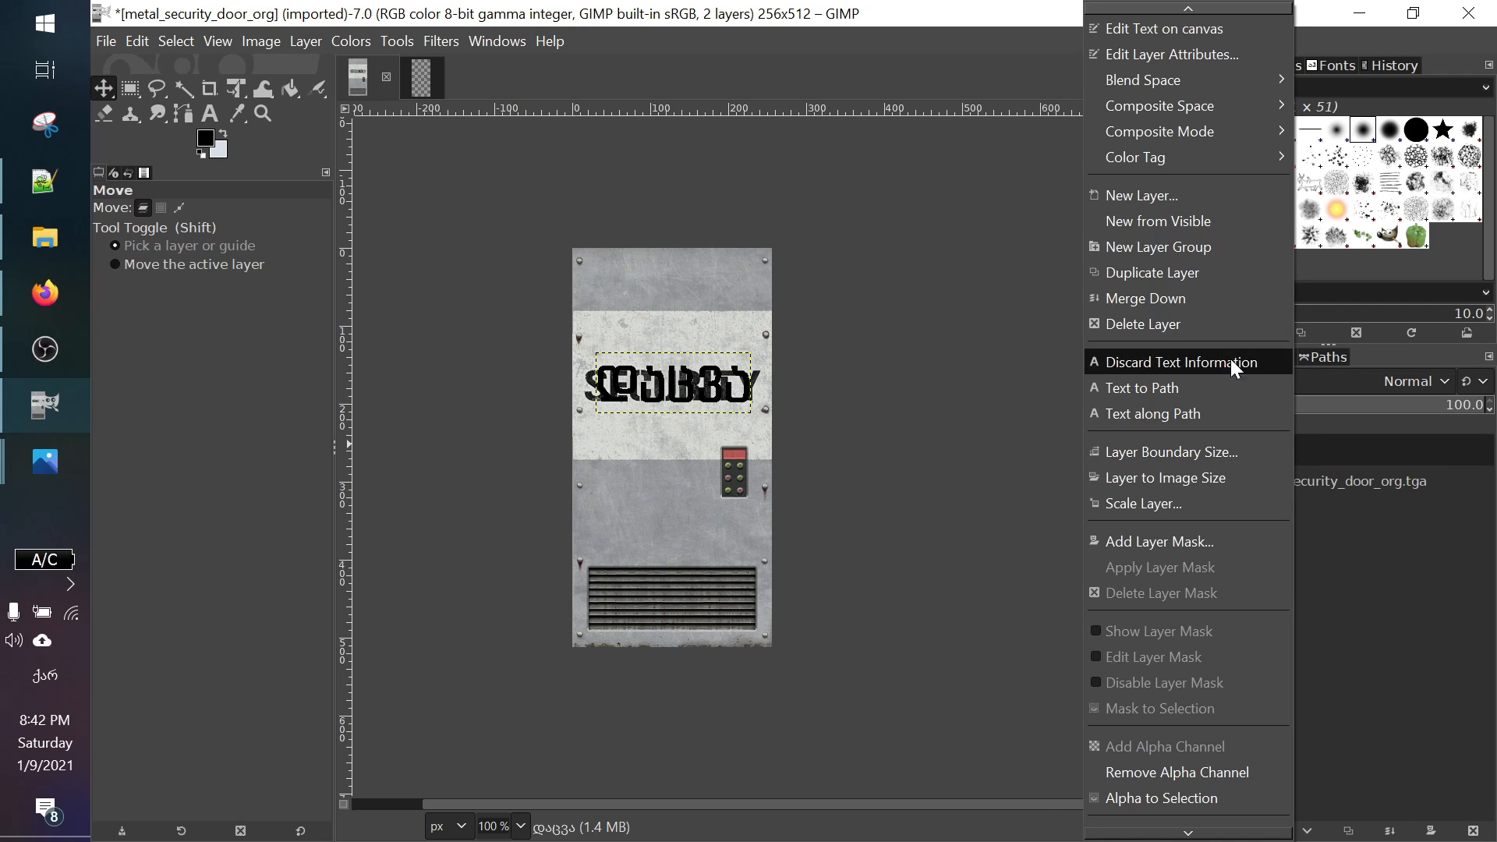
pyautogui.click(1221, 315)
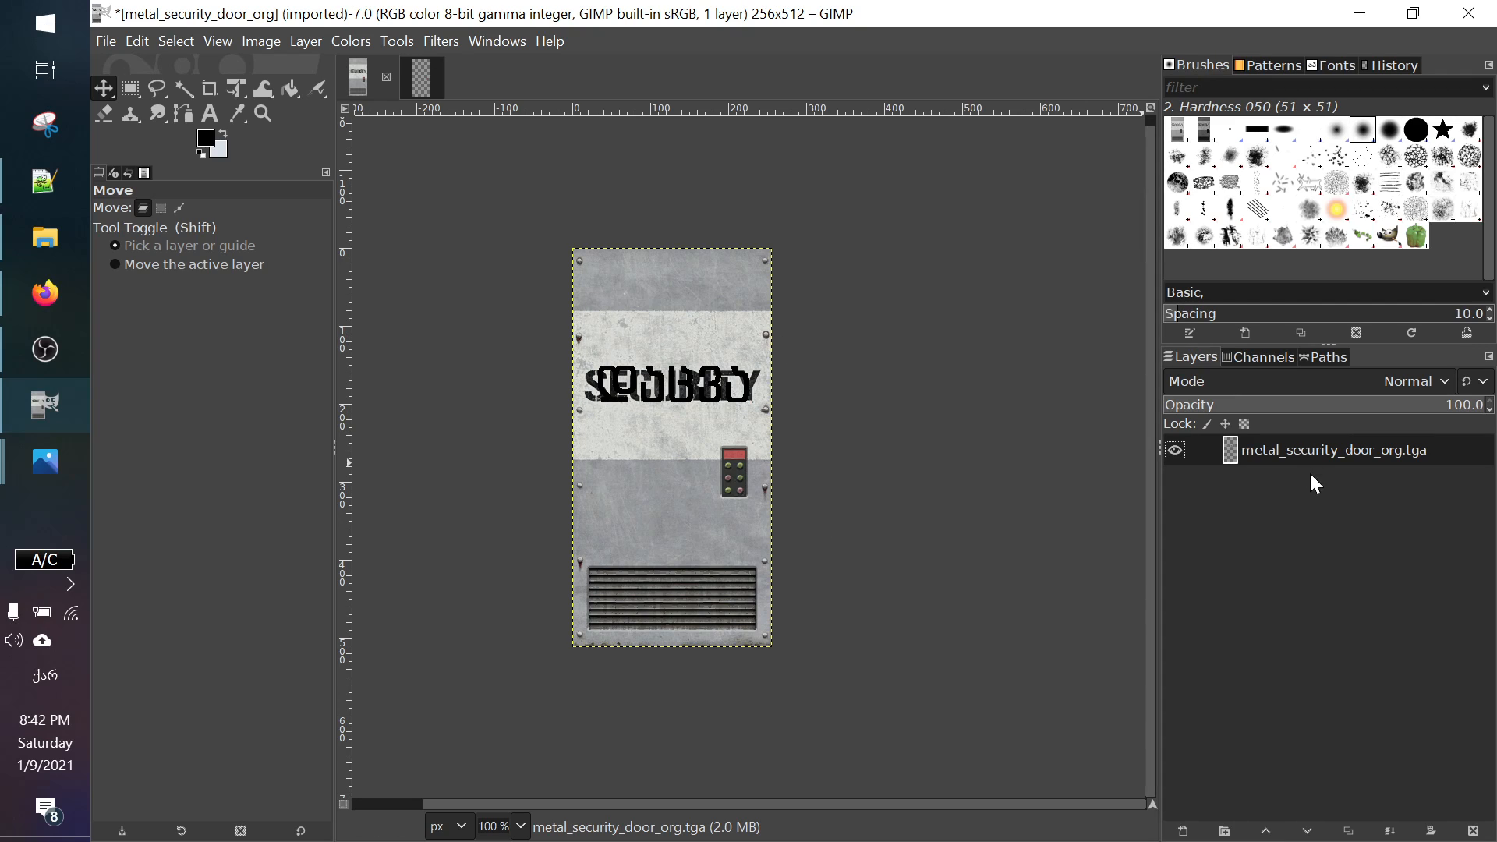
# Step: Toggle the Alpha channel's visibility to examine transparency with the text merged into the door, leaving the channel visible
pyautogui.click(1241, 357)
pyautogui.click(1177, 472)
pyautogui.click(1181, 471)
pyautogui.click(1180, 471)
pyautogui.click(1181, 471)
pyautogui.click(1180, 471)
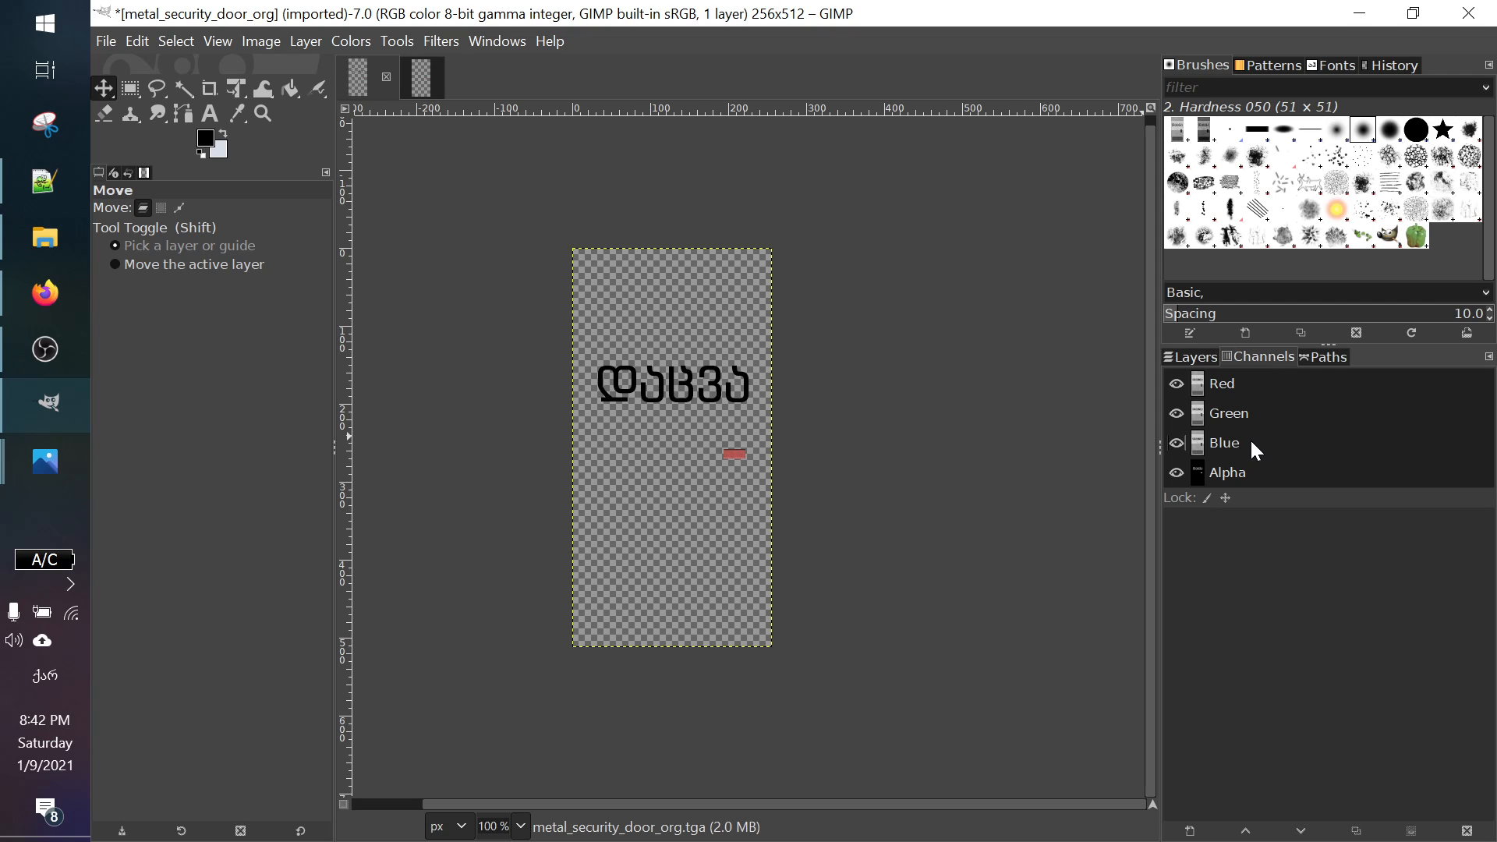
# Step: Undo the merge and all earlier edits to restore the door texture to its imported state
pyautogui.hotkey('ctrl', 'z')
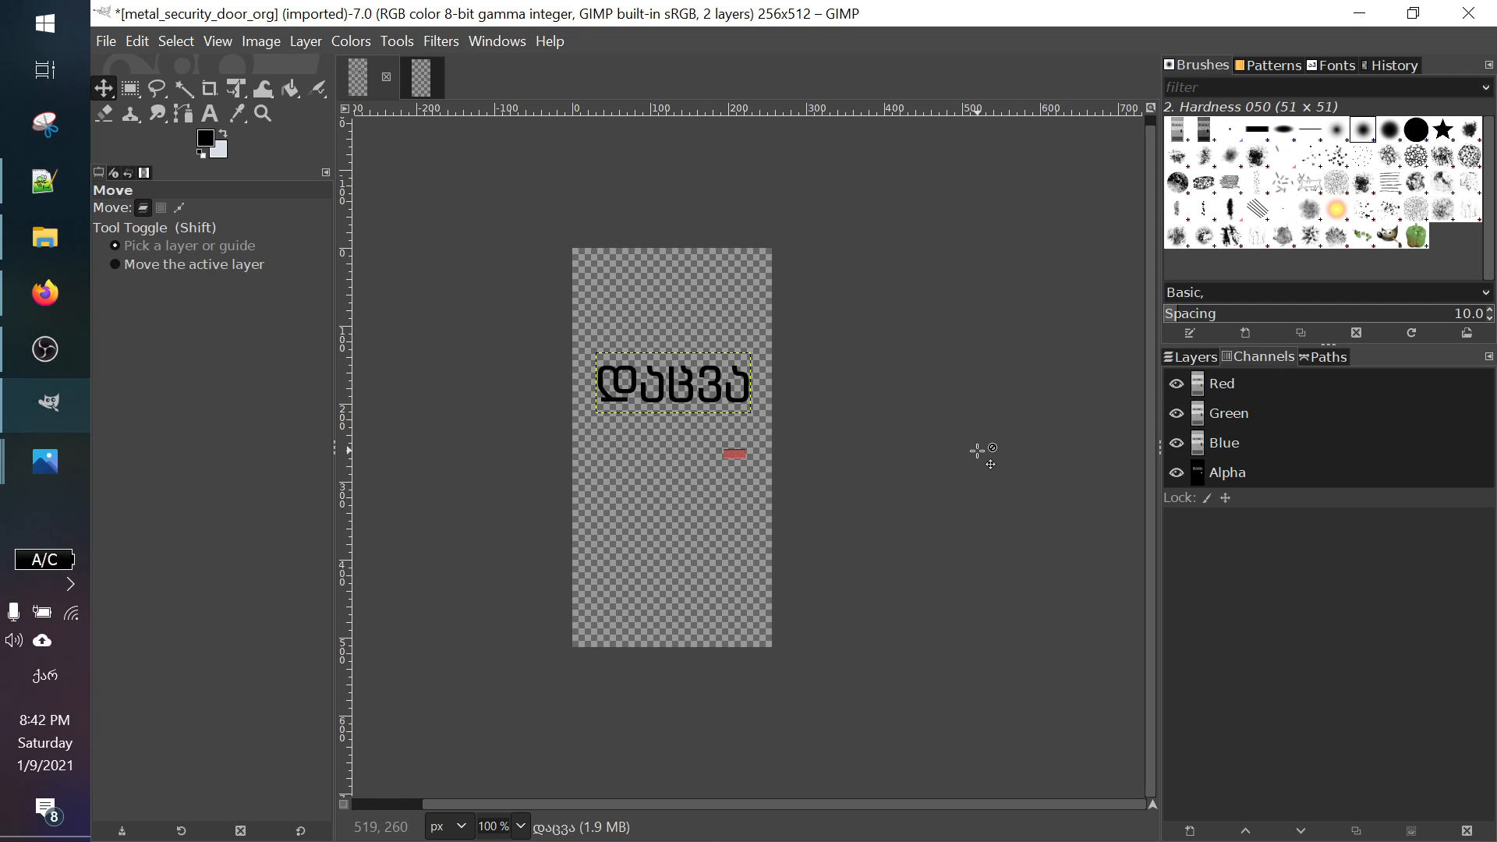
pyautogui.hotkey('ctrl', 'z')
pyautogui.hotkey('ctrl', 'z')
pyautogui.hotkey('ctrl', 'z')
pyautogui.hotkey('ctrl', 'z')
pyautogui.hotkey('ctrl', 'z')
pyautogui.hotkey('ctrl', 'z')
pyautogui.hotkey('ctrl', 'z')
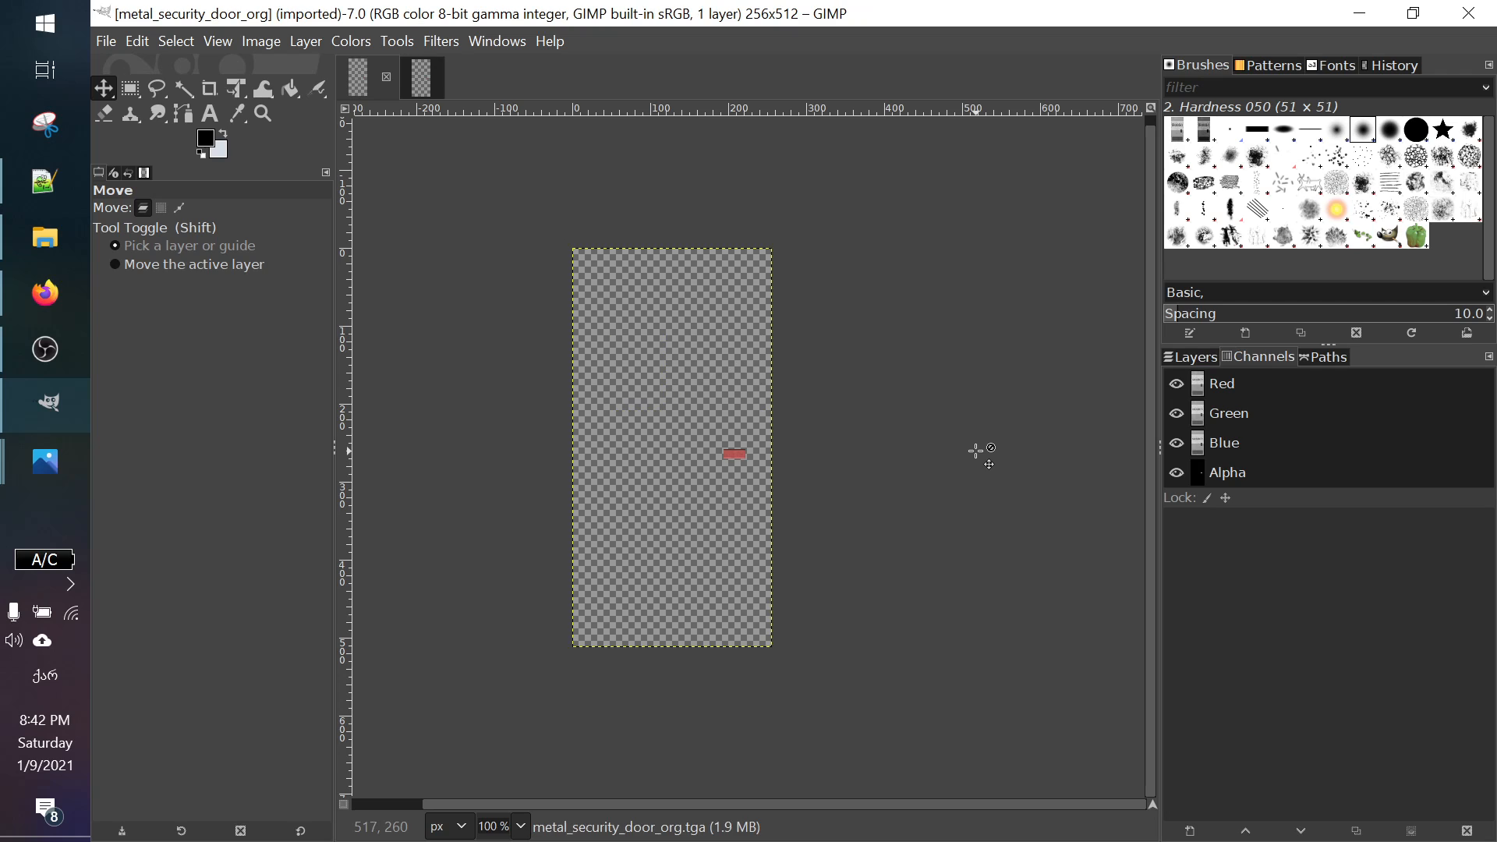
# Step: Review the original door's layers and channels and compare it with the metal_security_door_ka image
pyautogui.click(1183, 359)
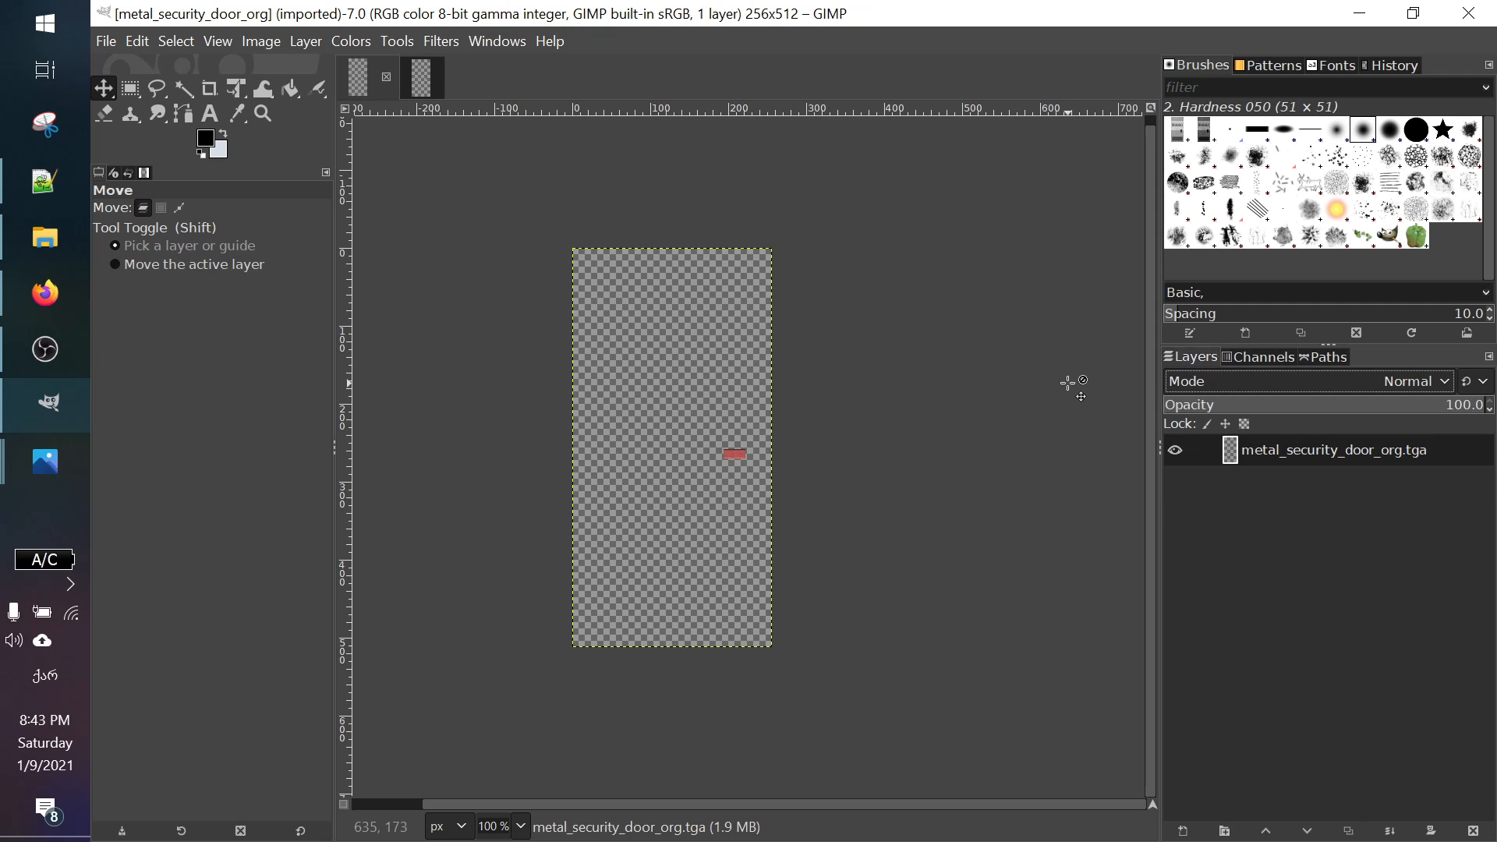
pyautogui.click(1259, 358)
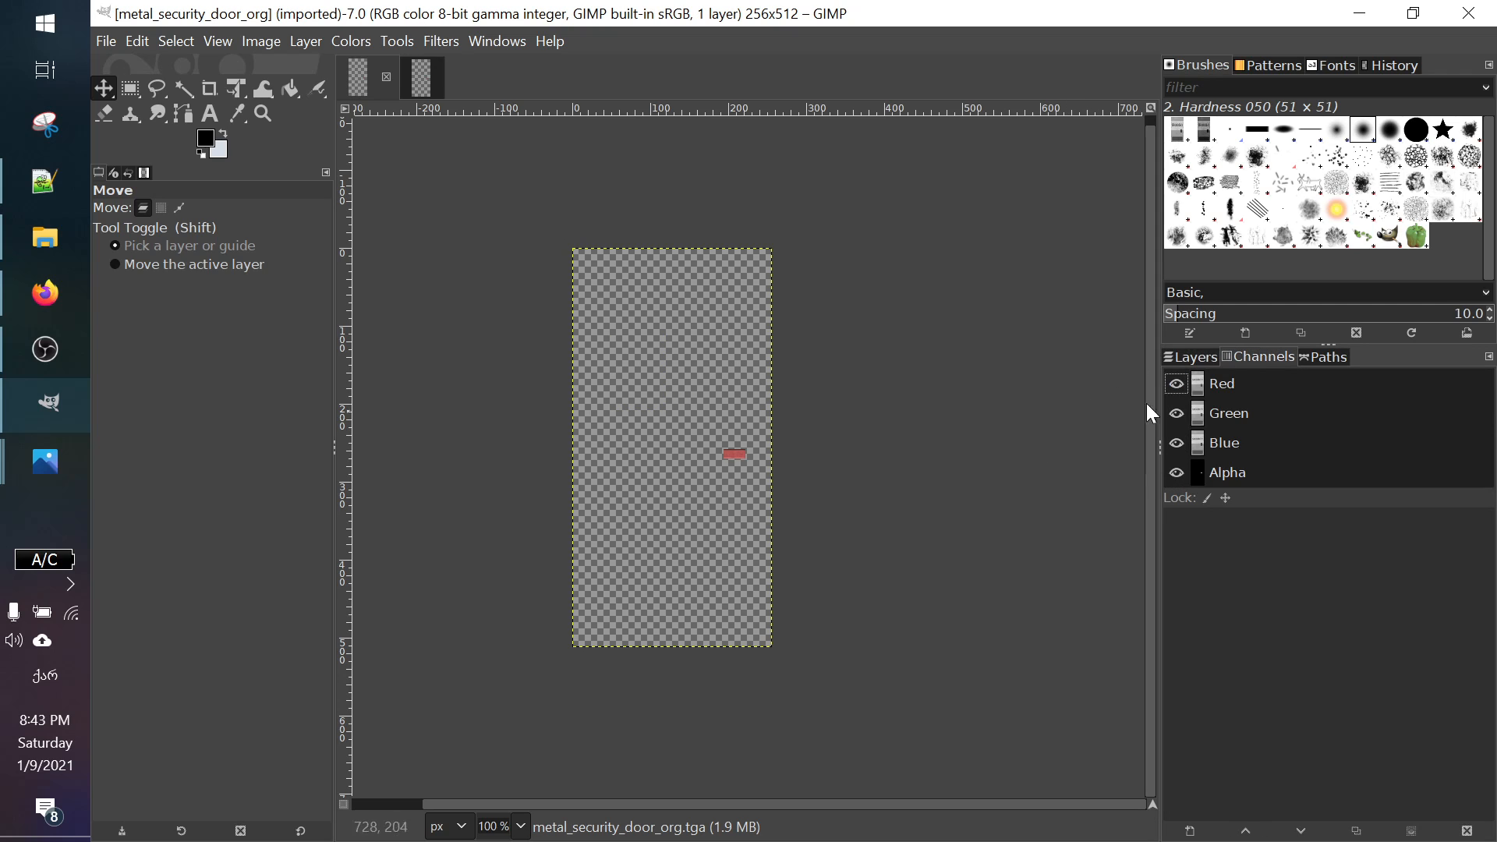
pyautogui.click(1205, 359)
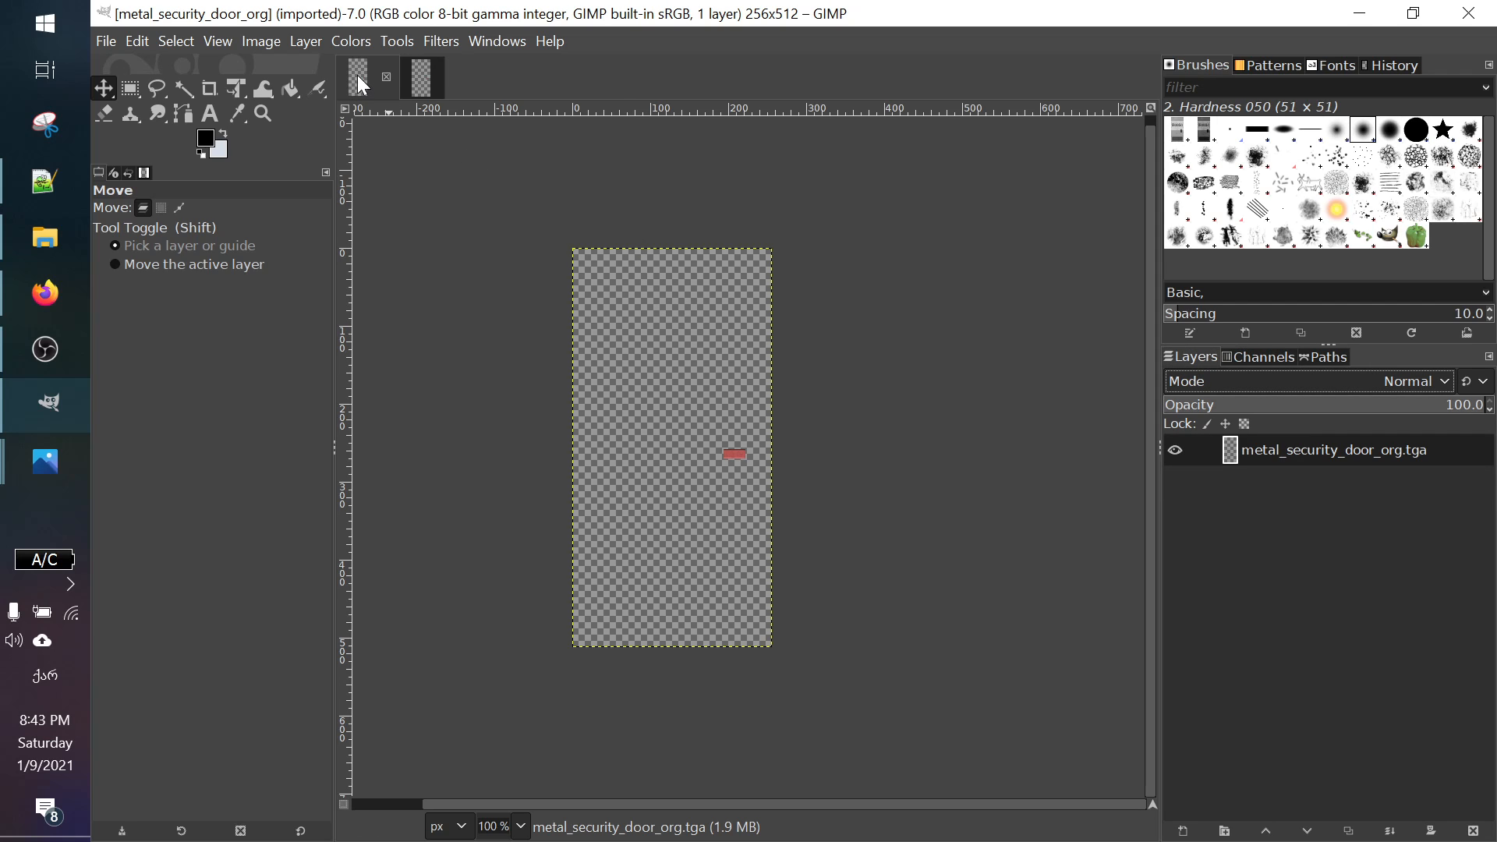
pyautogui.click(414, 81)
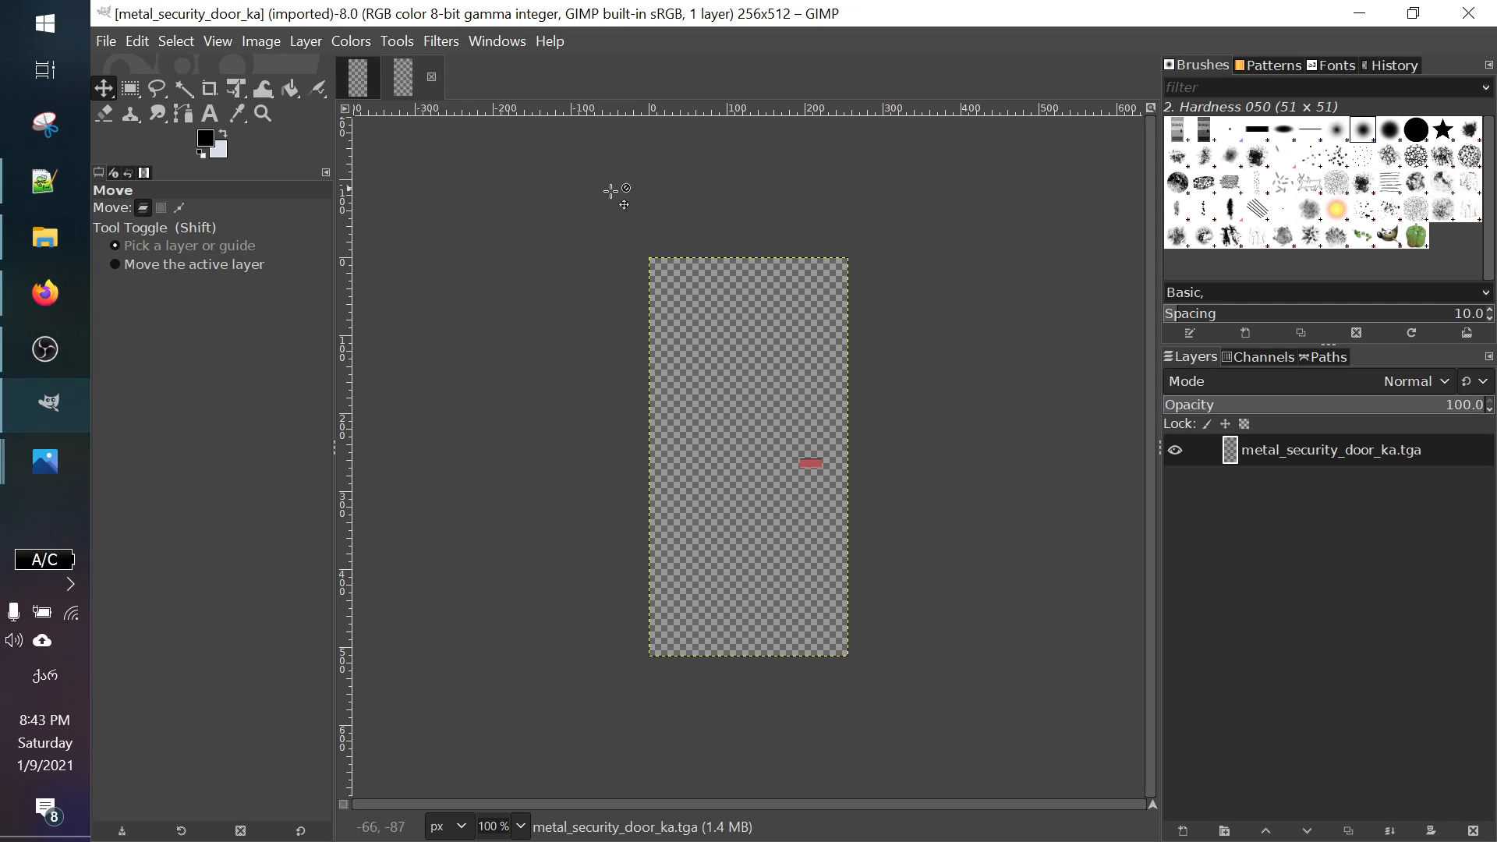
pyautogui.click(363, 81)
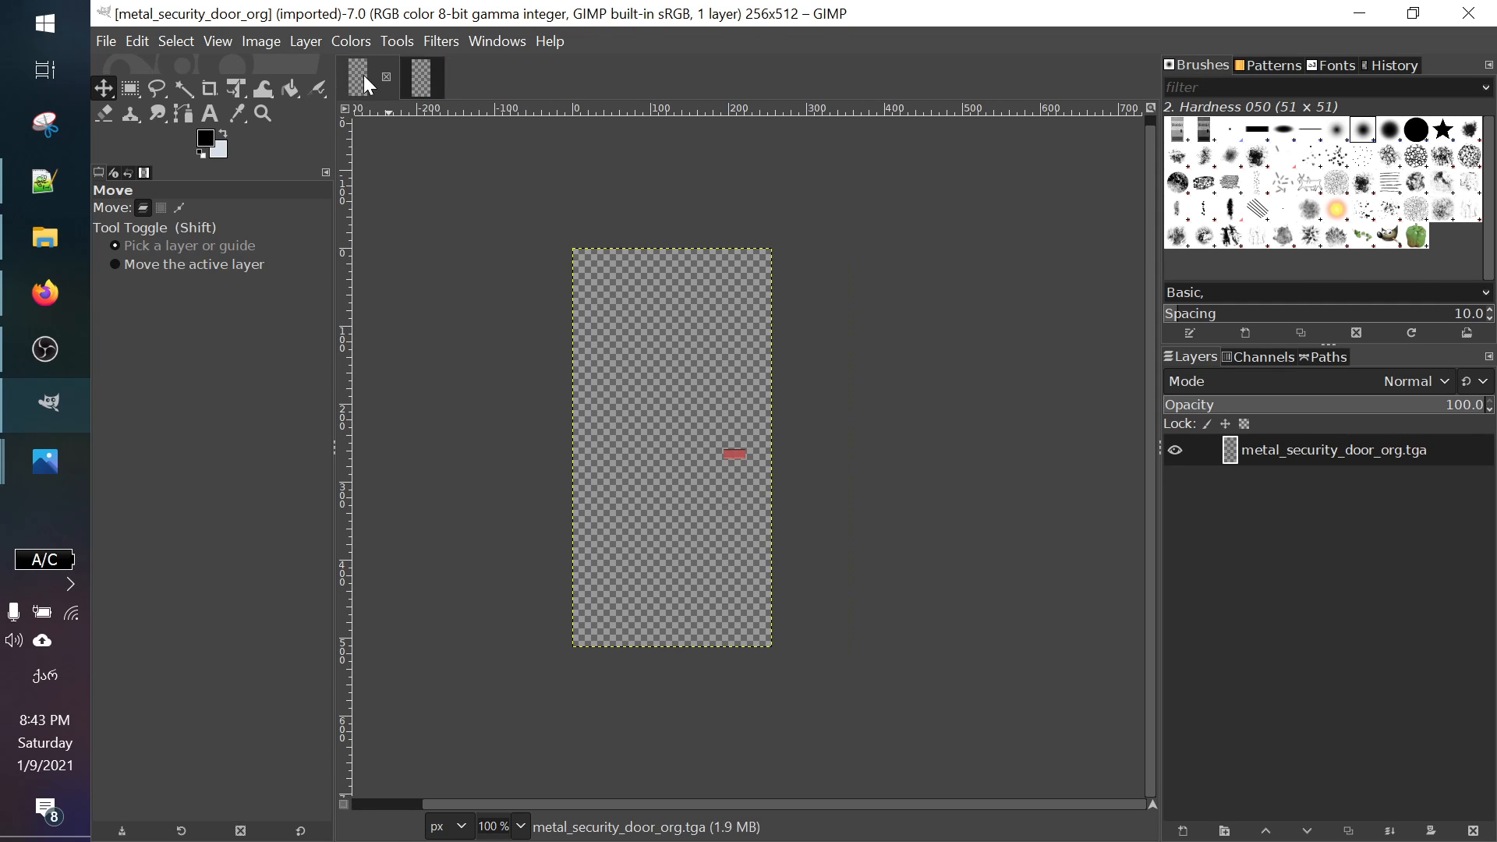
# Step: Decompose the metal_security_door_org image into separate layers using the RGB color model
pyautogui.click(349, 41)
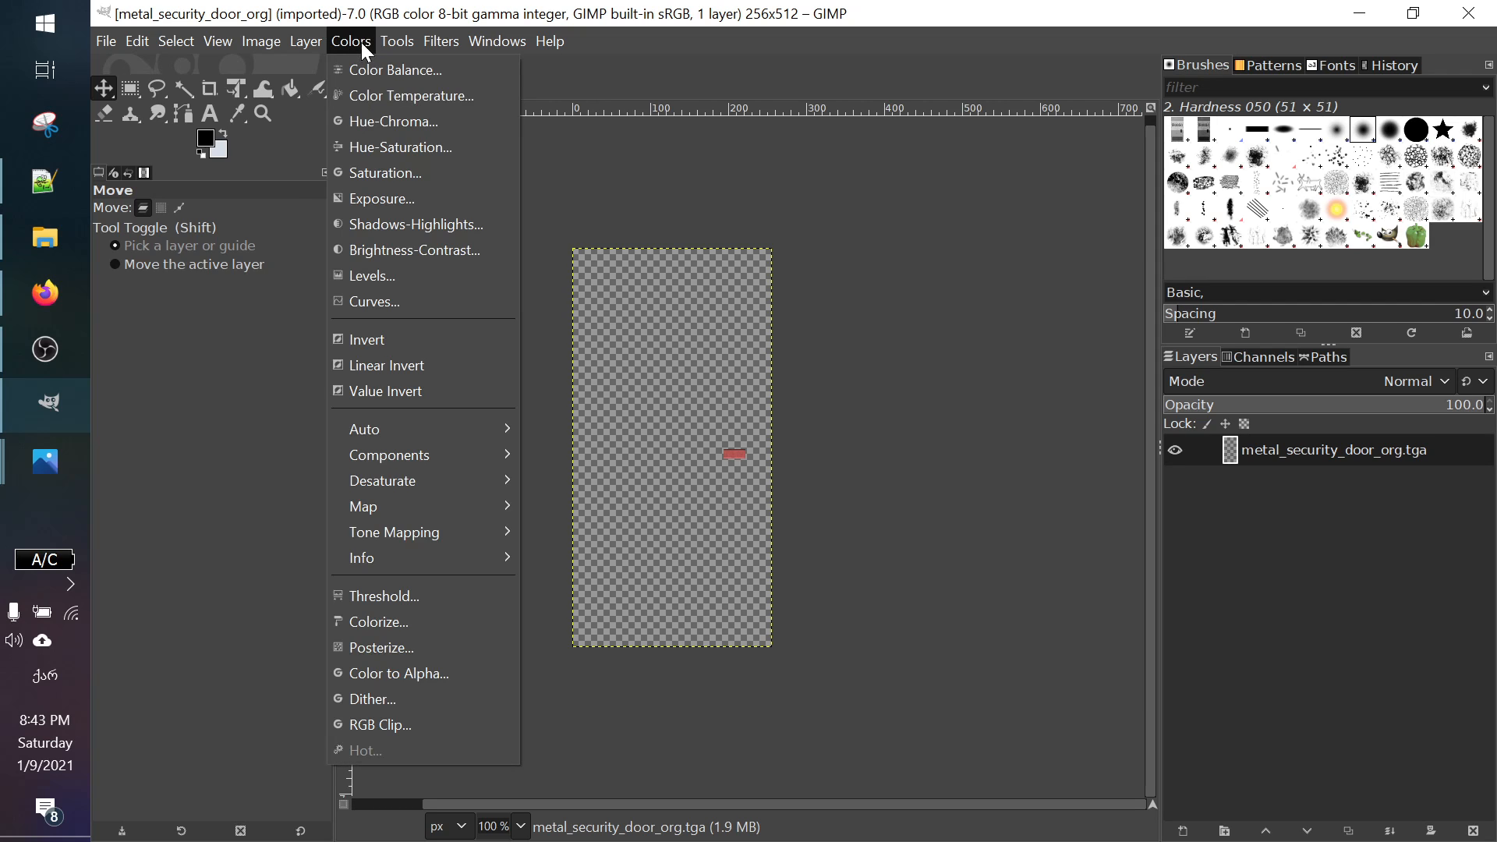
pyautogui.moveTo(470, 464)
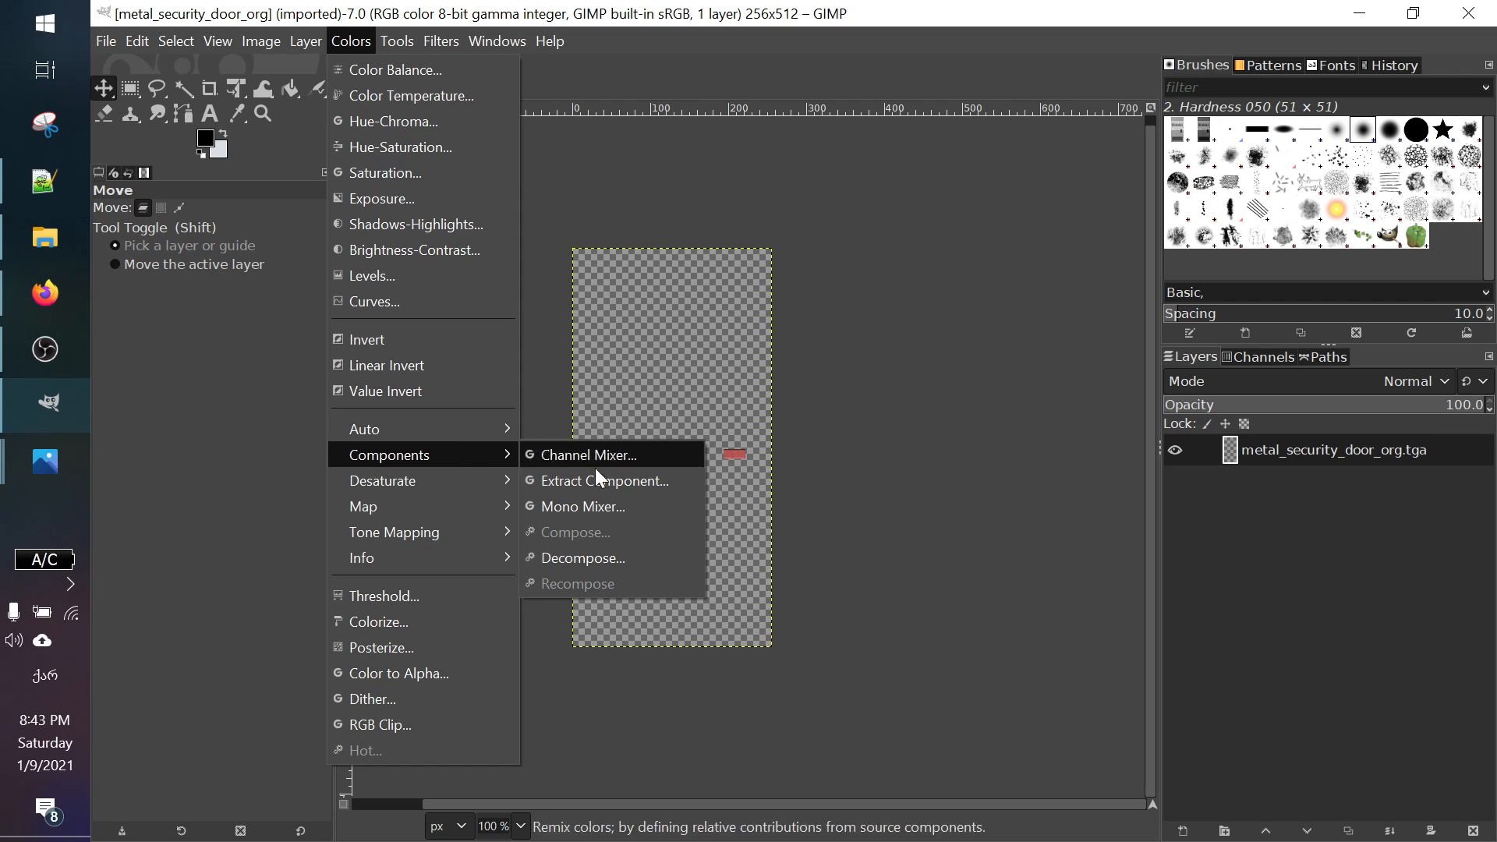
pyautogui.click(653, 558)
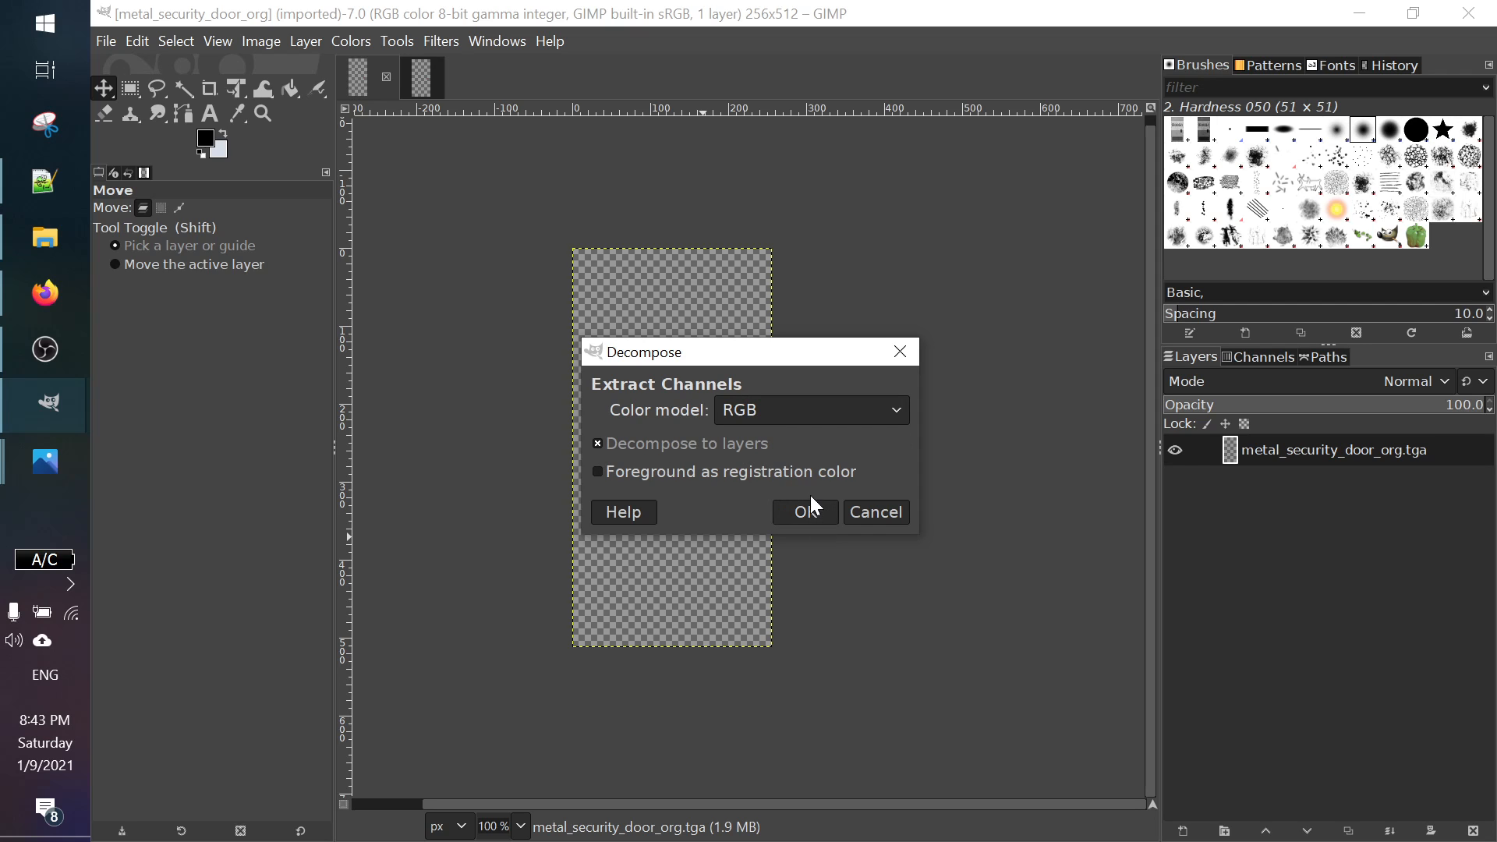
pyautogui.click(833, 413)
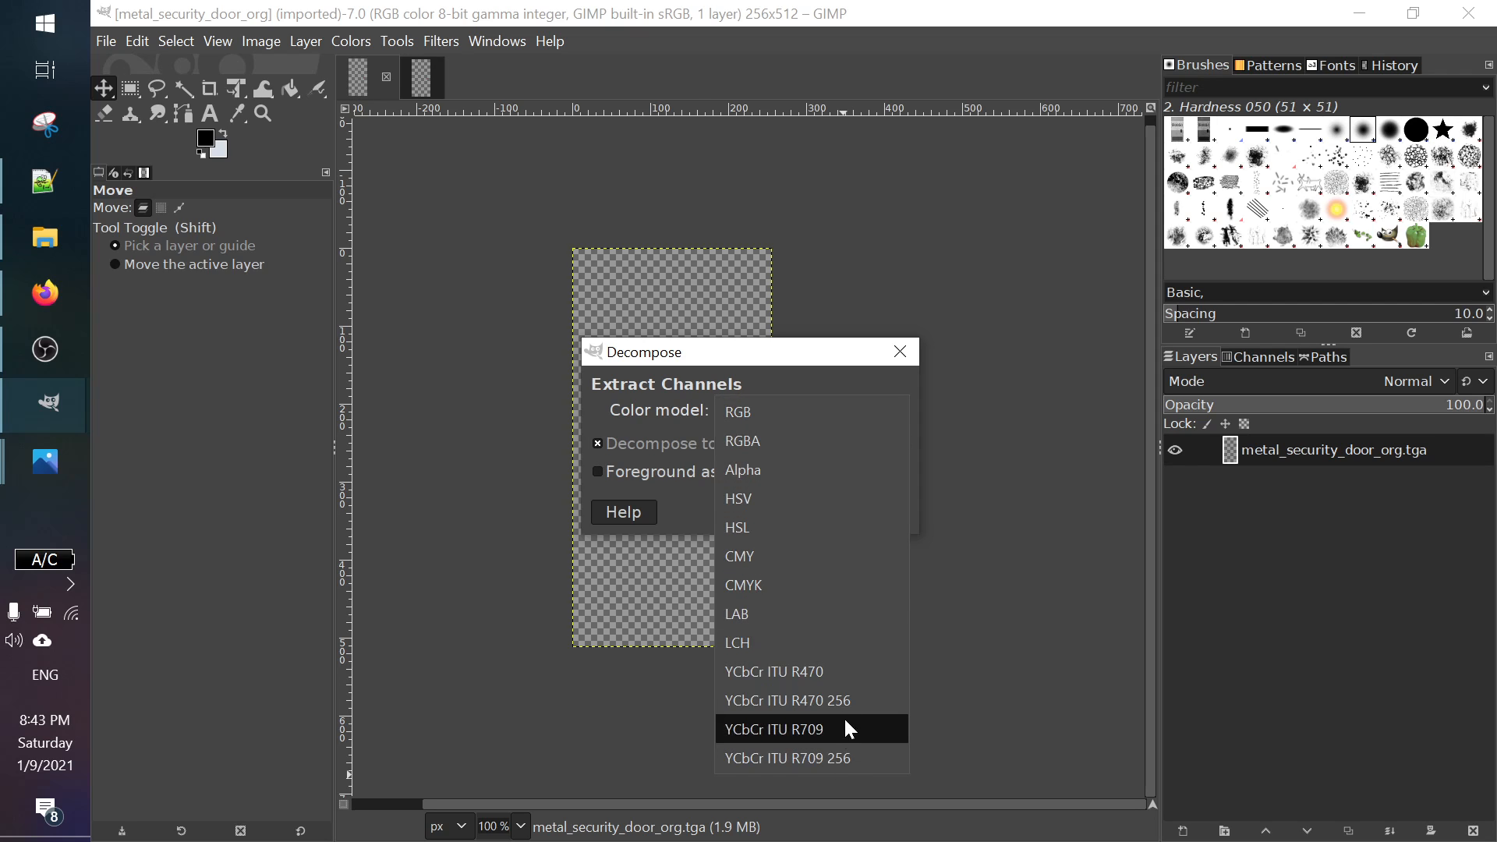
pyautogui.click(815, 415)
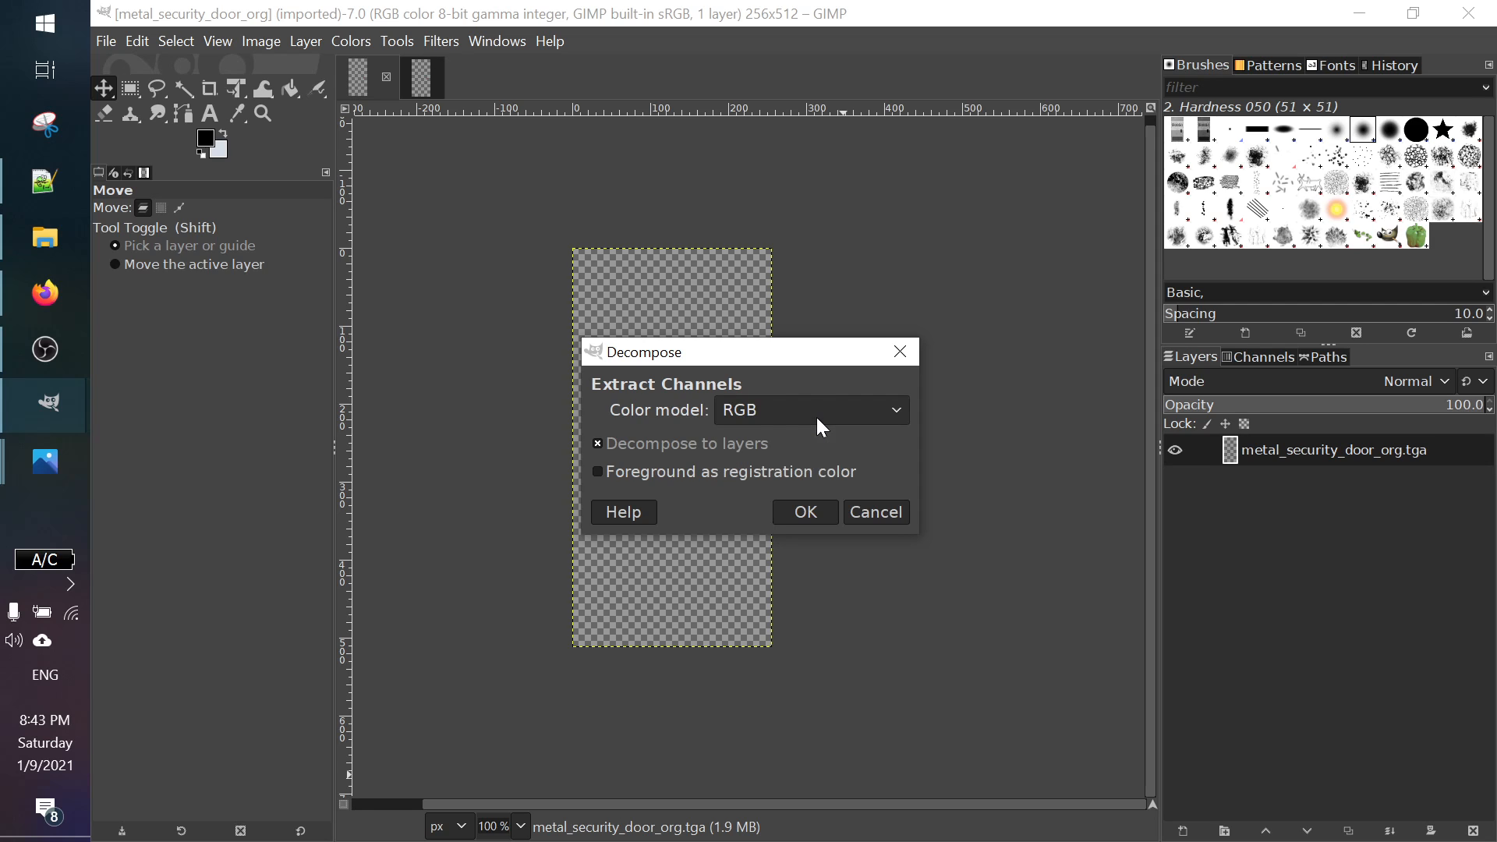
pyautogui.click(806, 513)
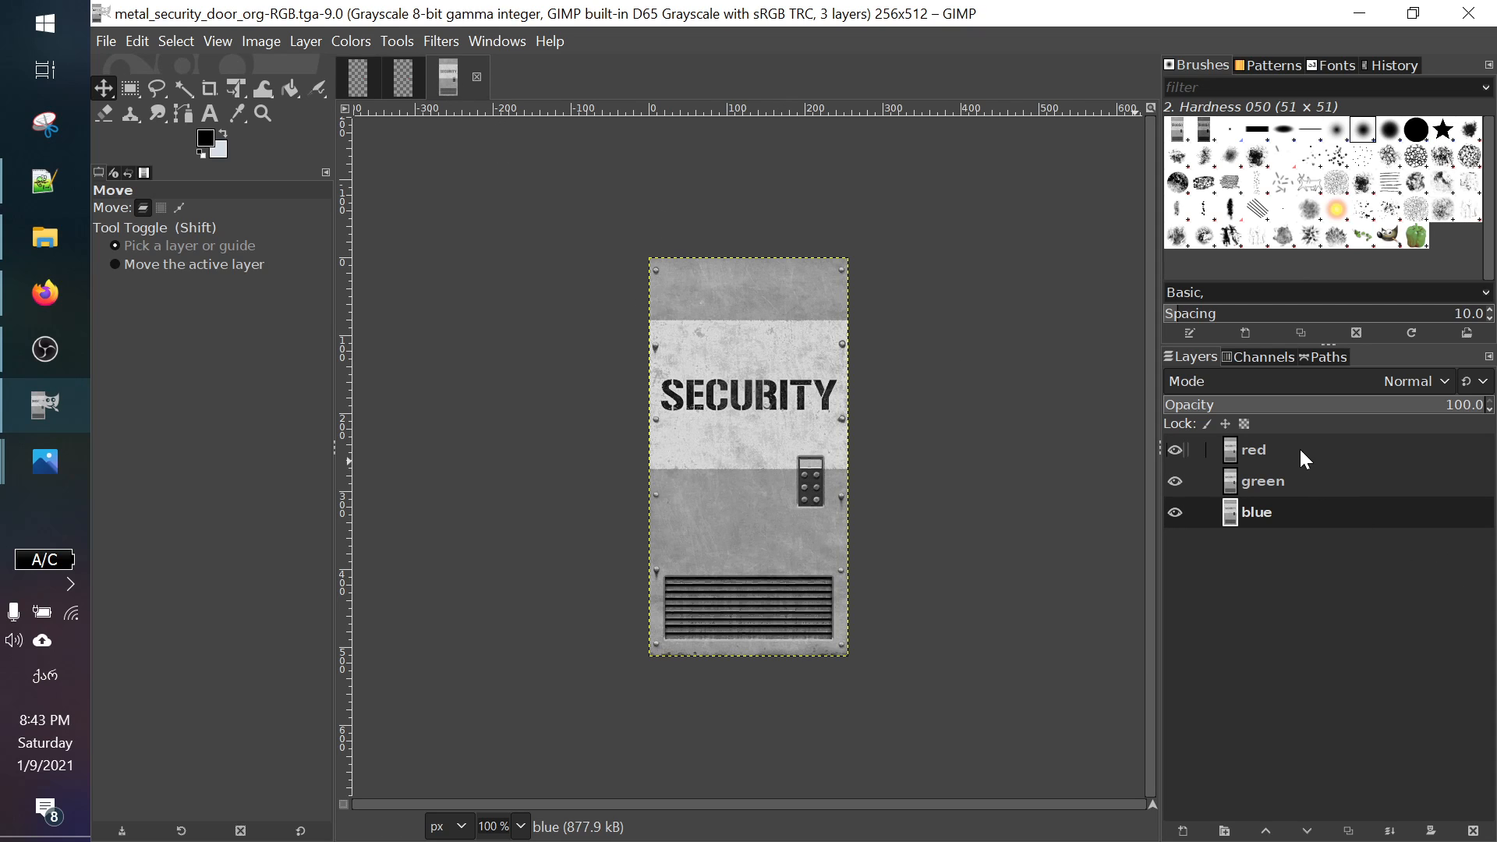
# Step: Examine the visibility of the decomposed blue and green layers, and select the red layer
pyautogui.click(1175, 512)
pyautogui.click(1177, 483)
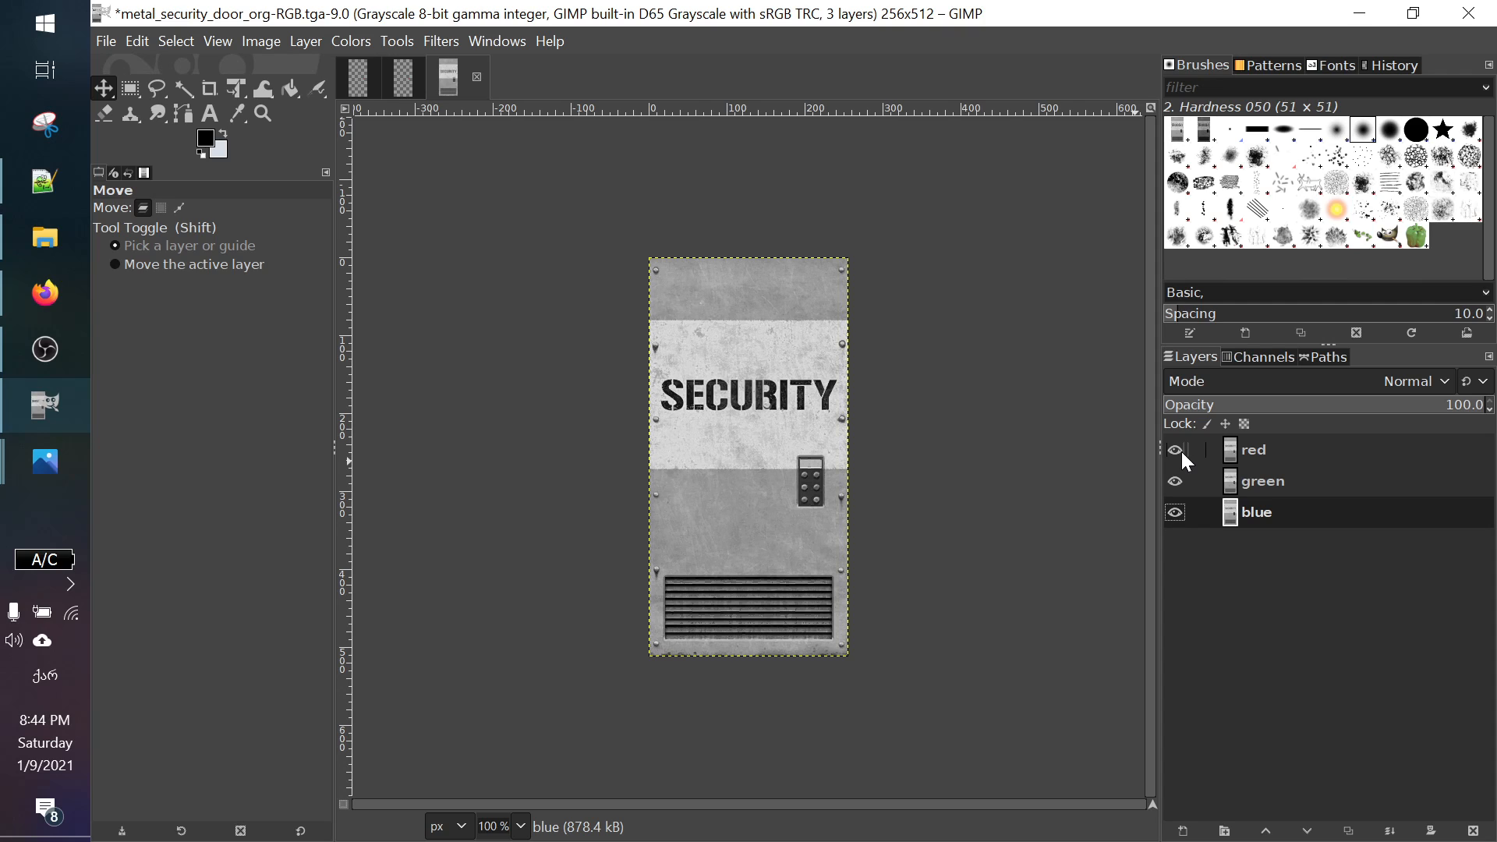
pyautogui.click(1294, 452)
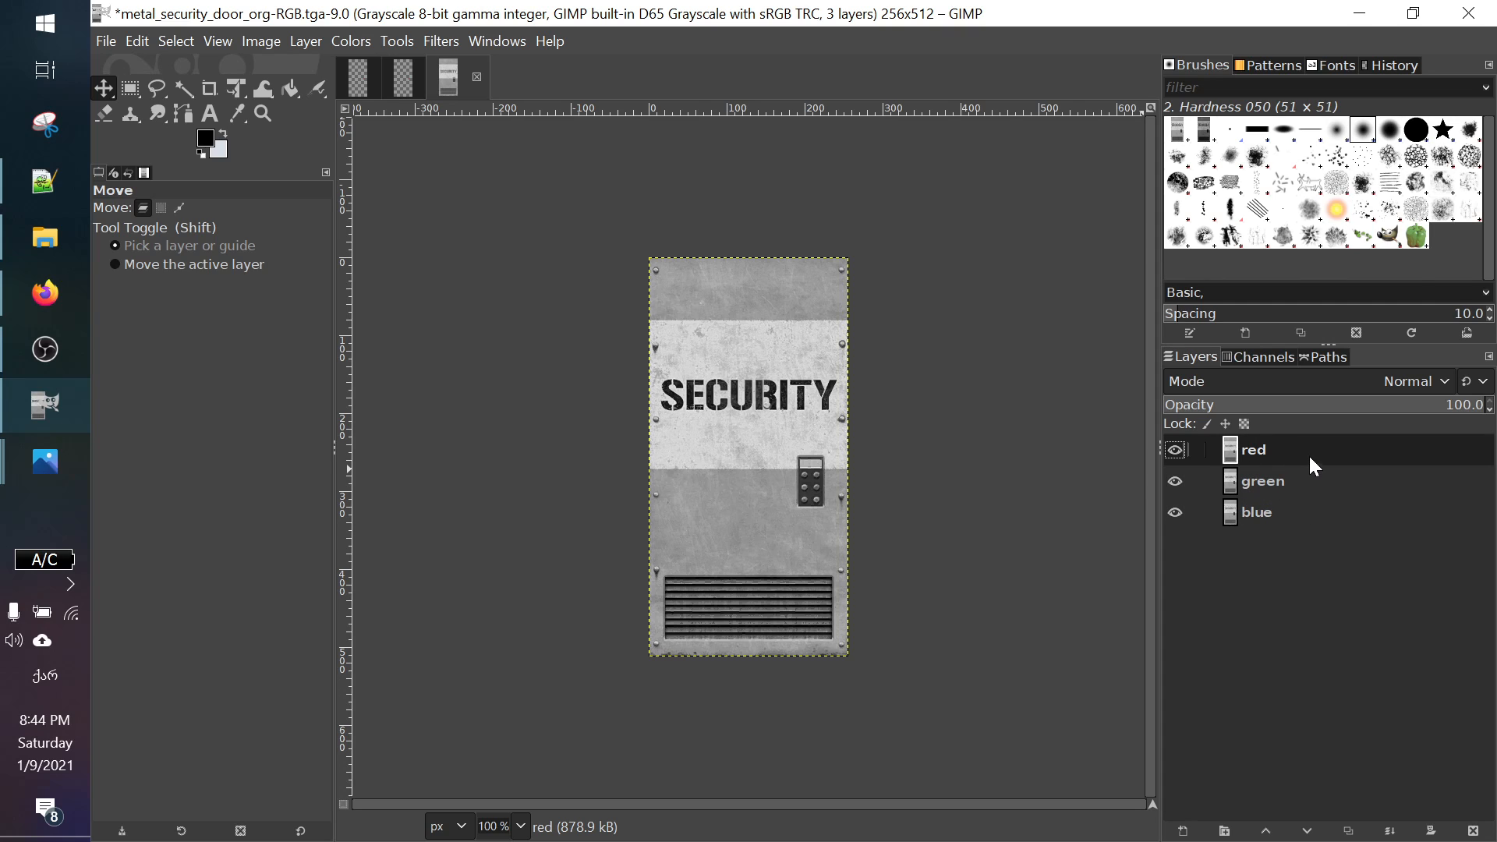
pyautogui.click(351, 41)
pyautogui.moveTo(441, 447)
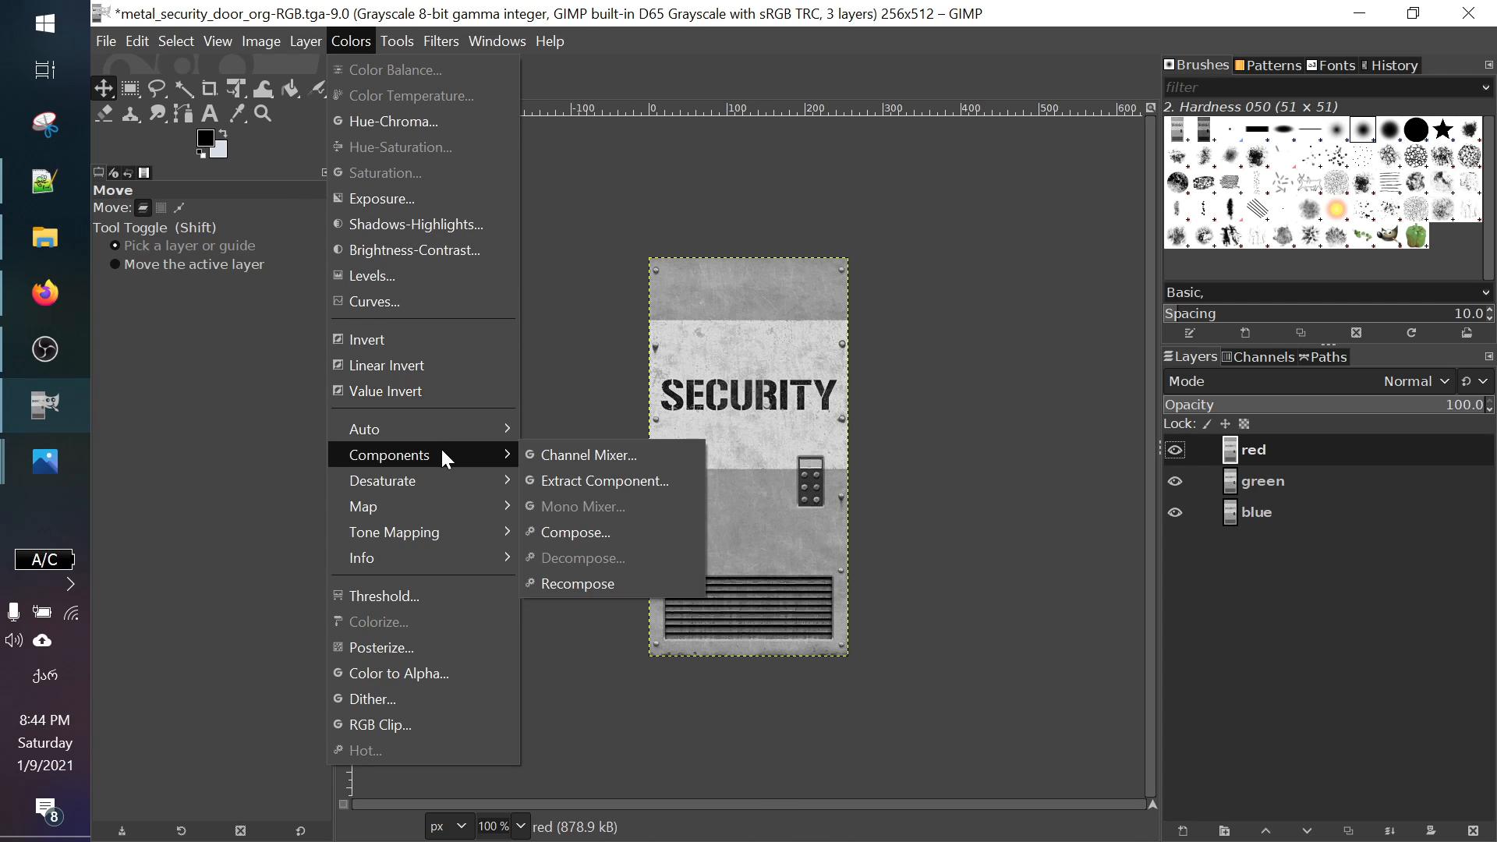
pyautogui.click(620, 533)
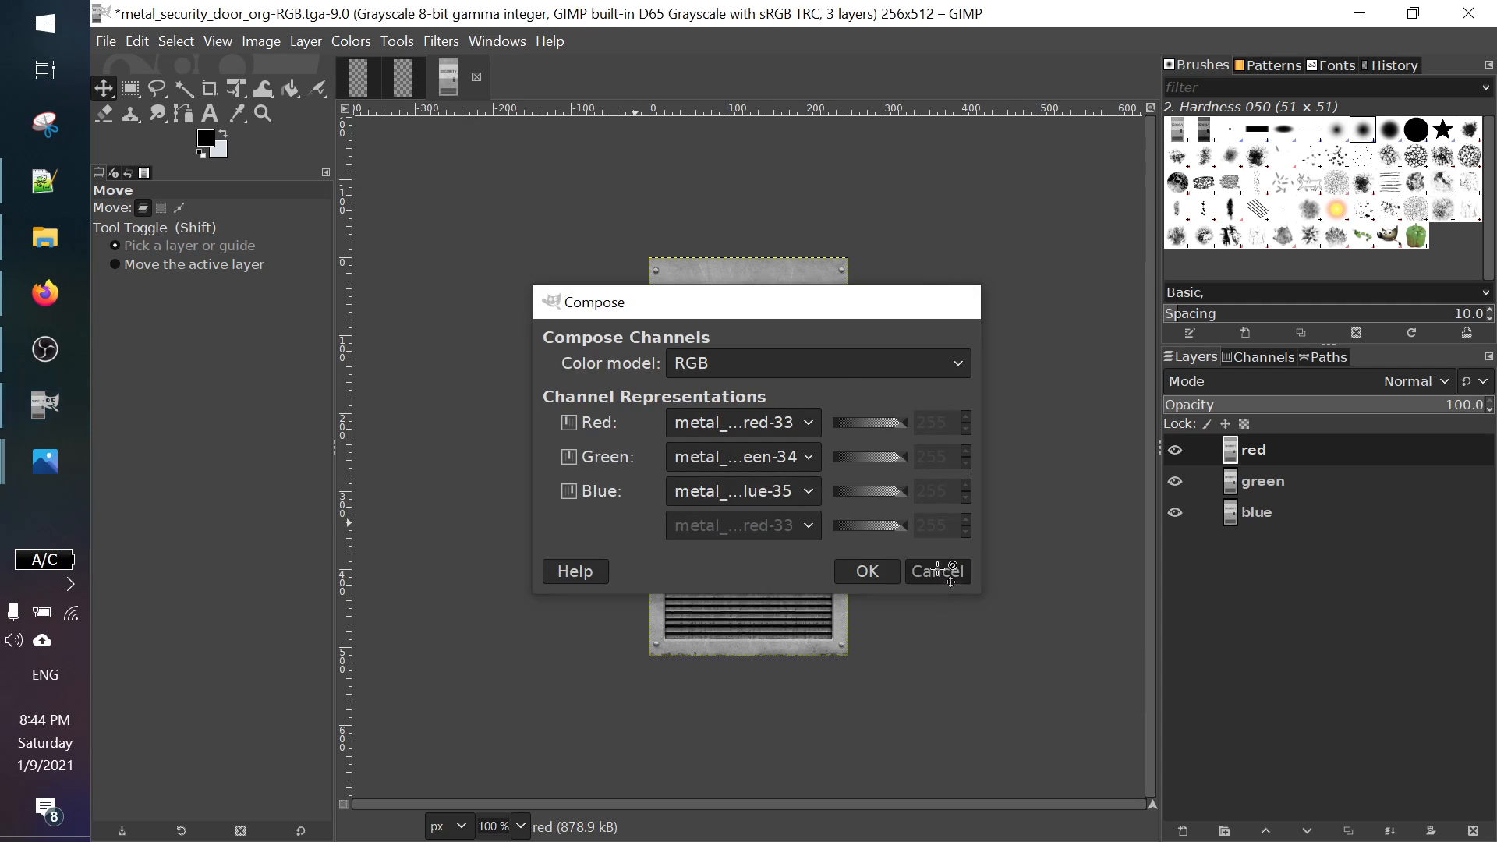
pyautogui.click(937, 570)
# Step: Recompose the red, green and blue layers into the original door texture and check that texture's channels
pyautogui.click(351, 40)
pyautogui.moveTo(507, 452)
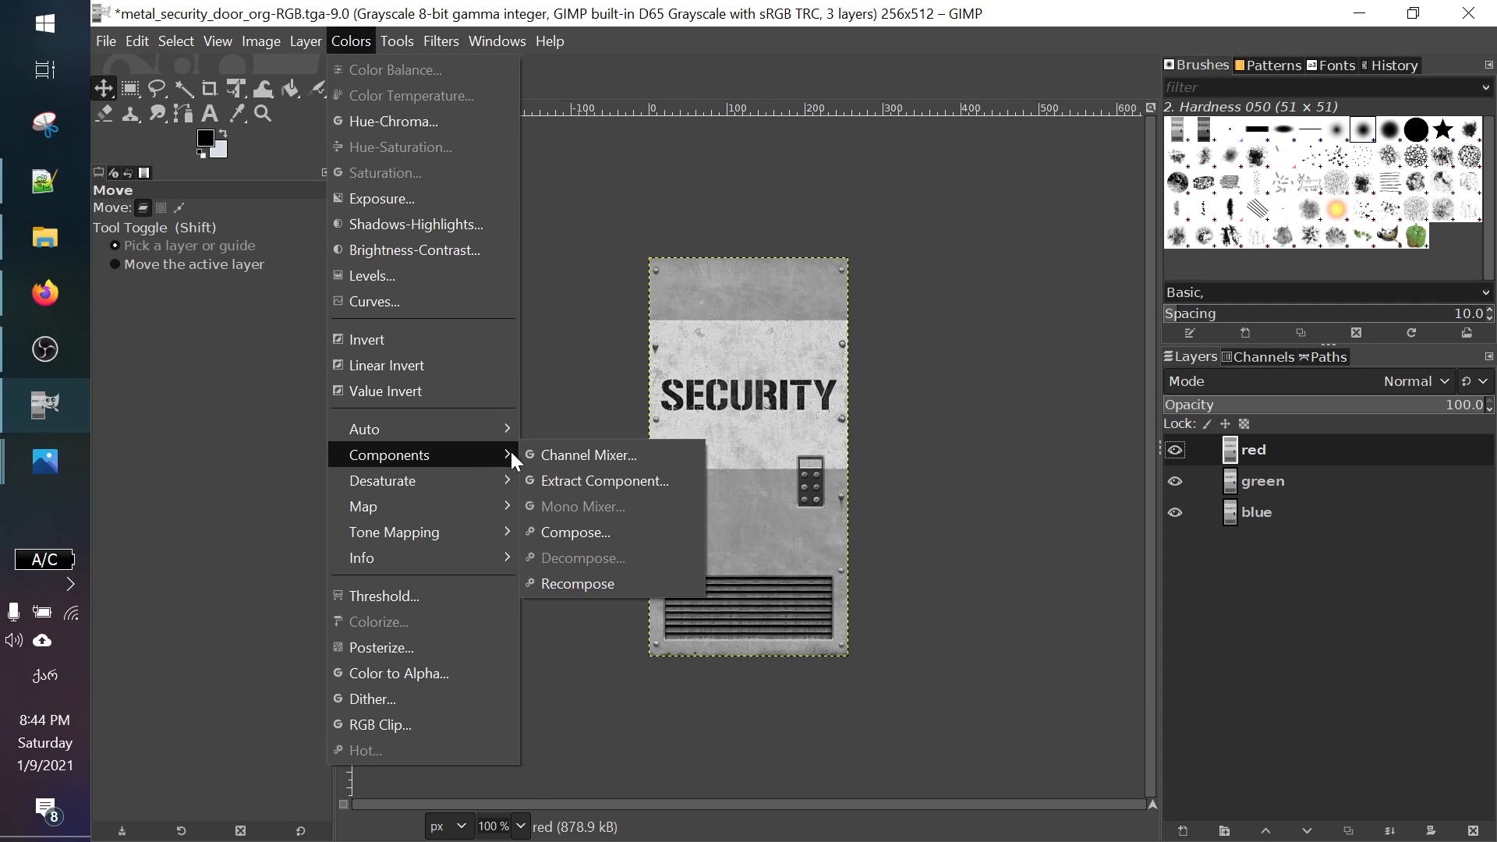
pyautogui.click(624, 582)
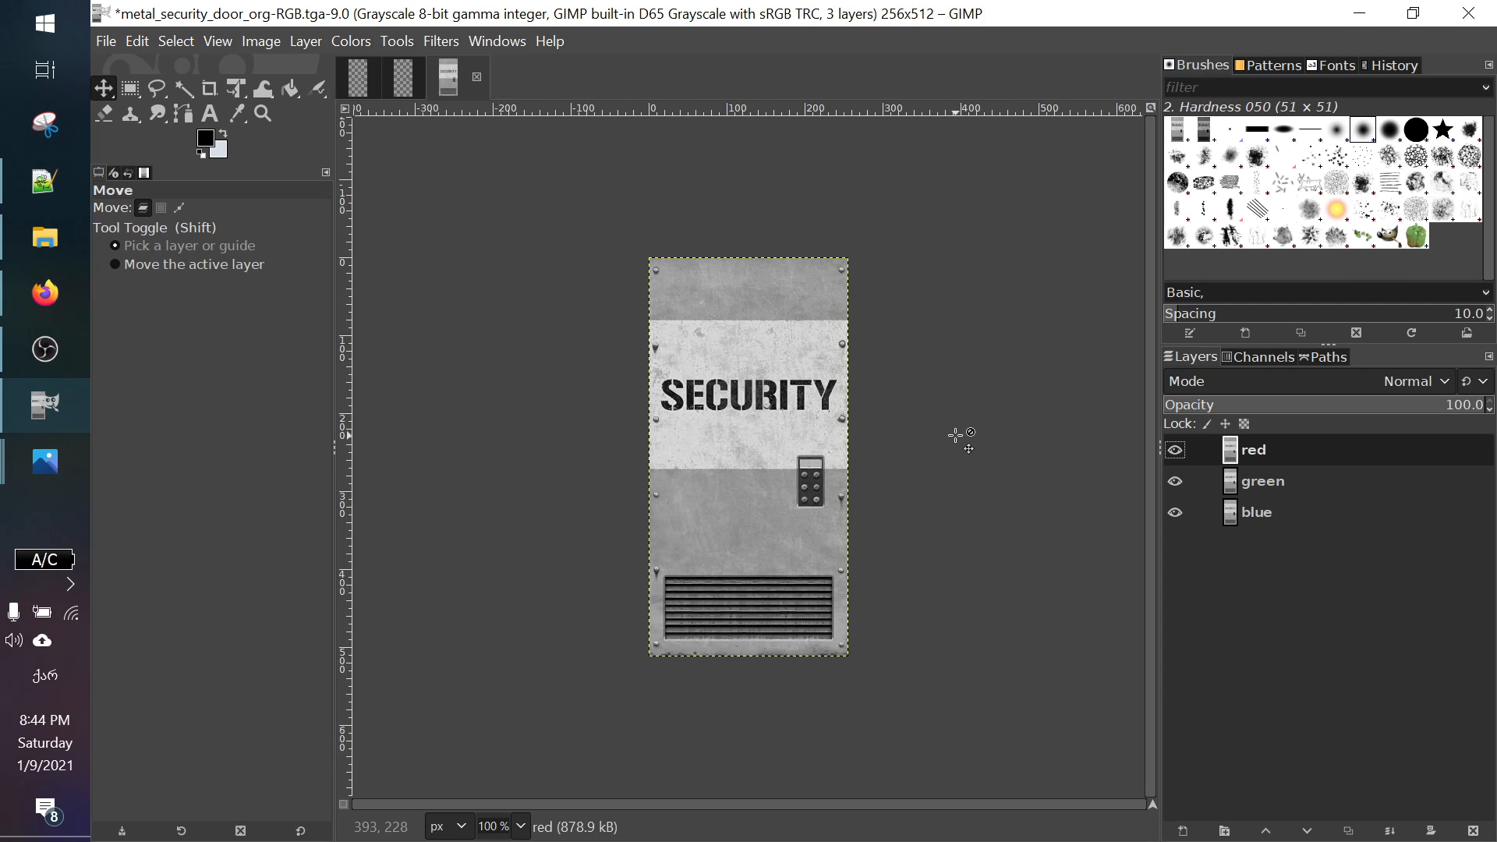
pyautogui.click(363, 82)
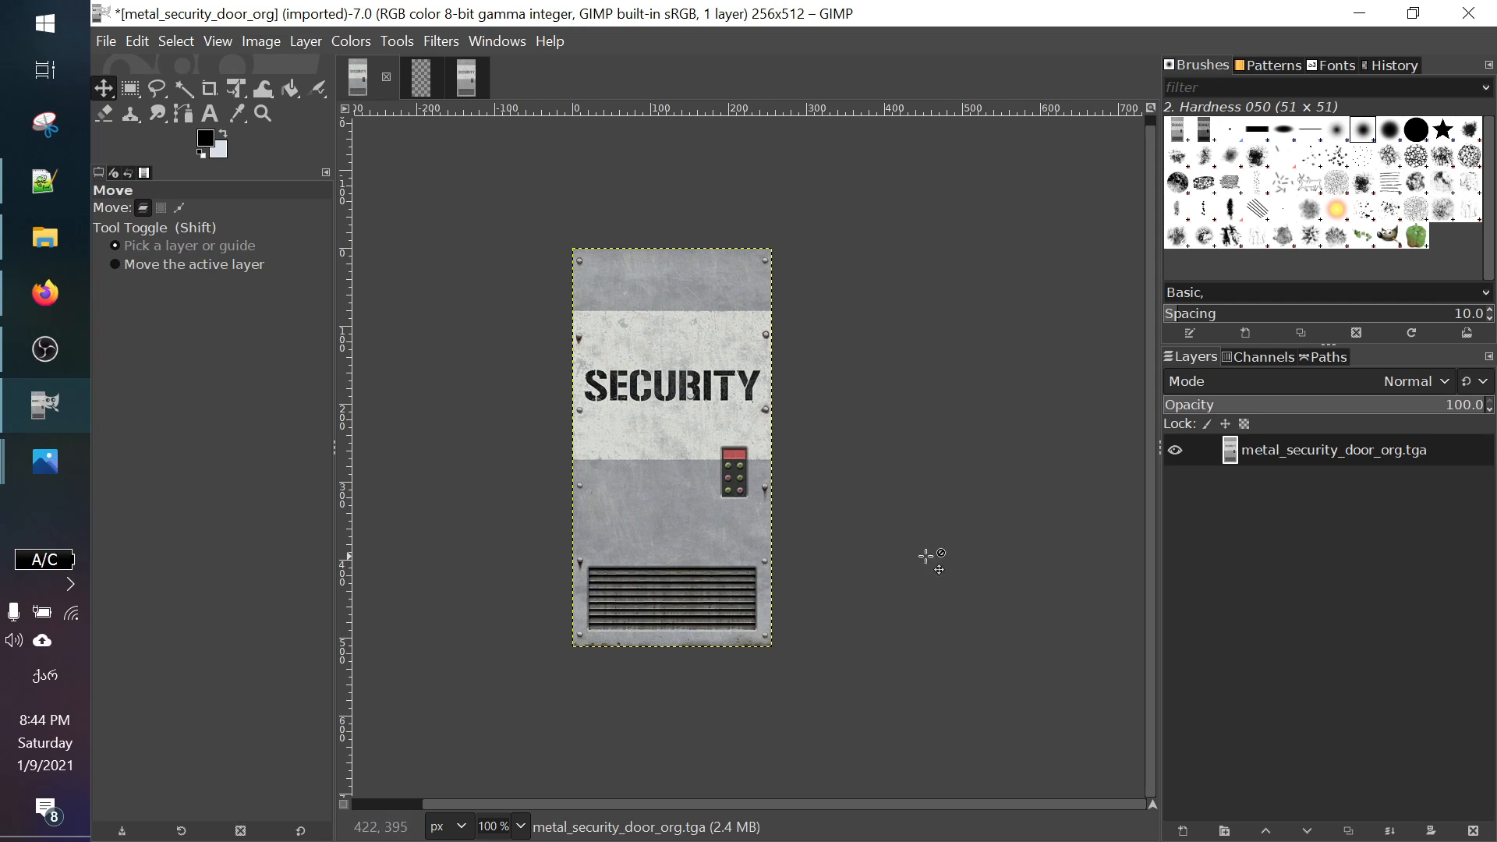
pyautogui.click(1249, 359)
pyautogui.keyDown('ctrl'); pyautogui.click(1279, 467); pyautogui.keyUp('ctrl')
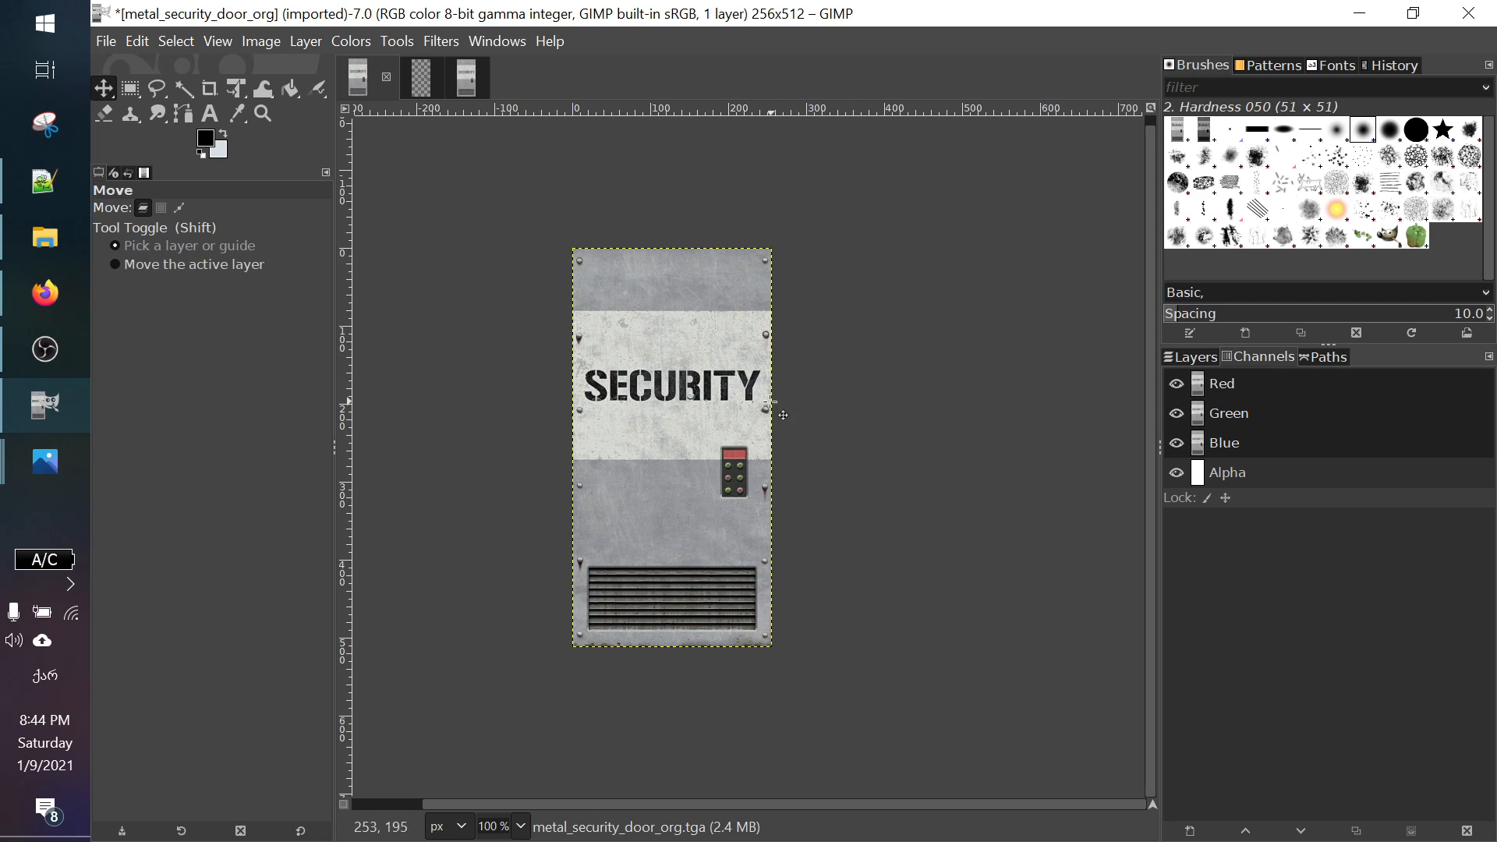
# Step: Close the decomposed grayscale image without saving and return to metal_security_door_org
pyautogui.click(479, 77)
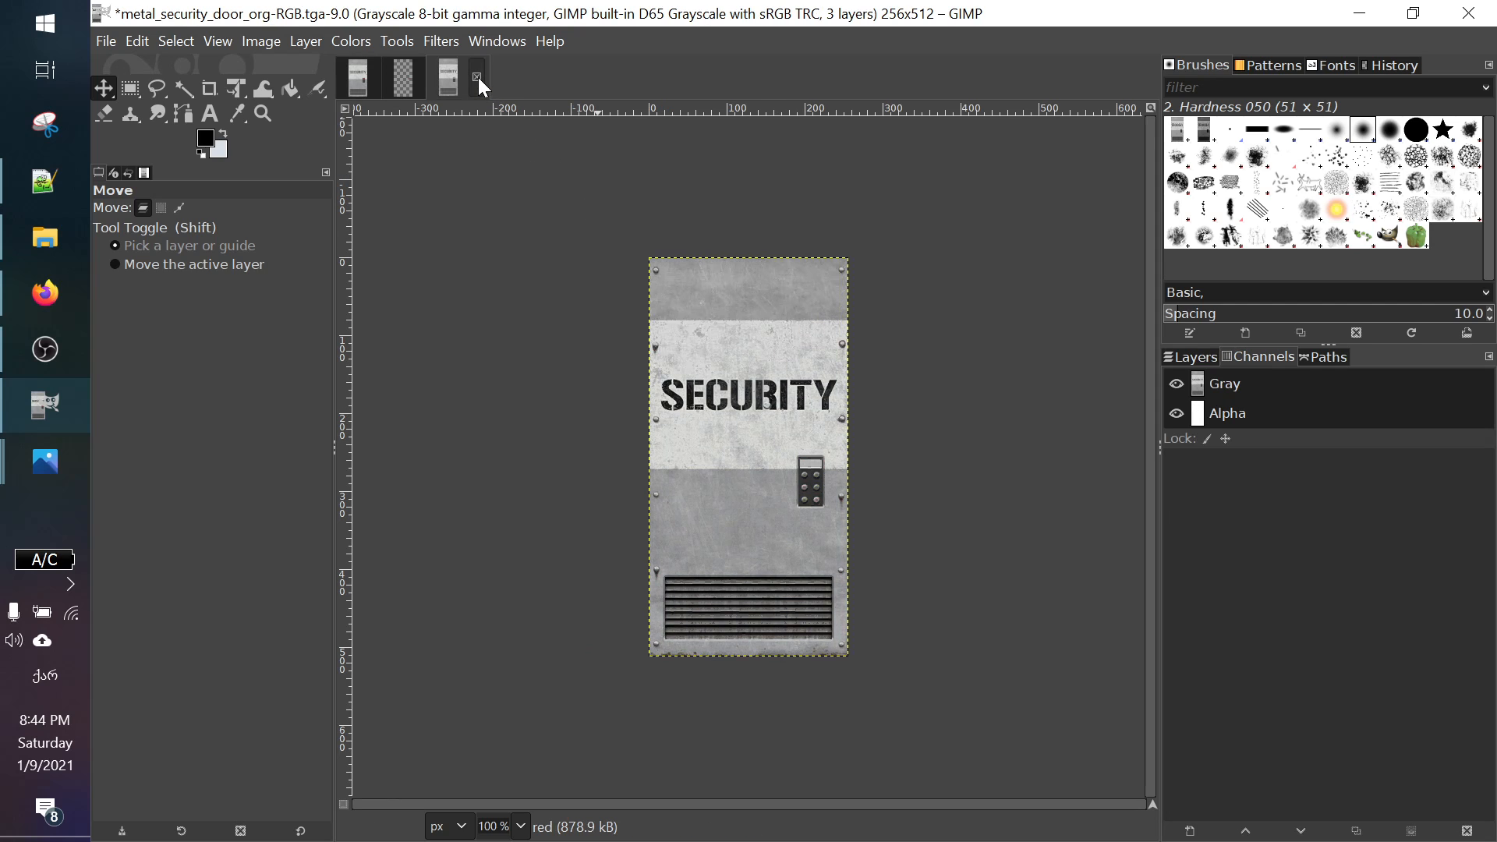
pyautogui.click(477, 77)
pyautogui.click(836, 554)
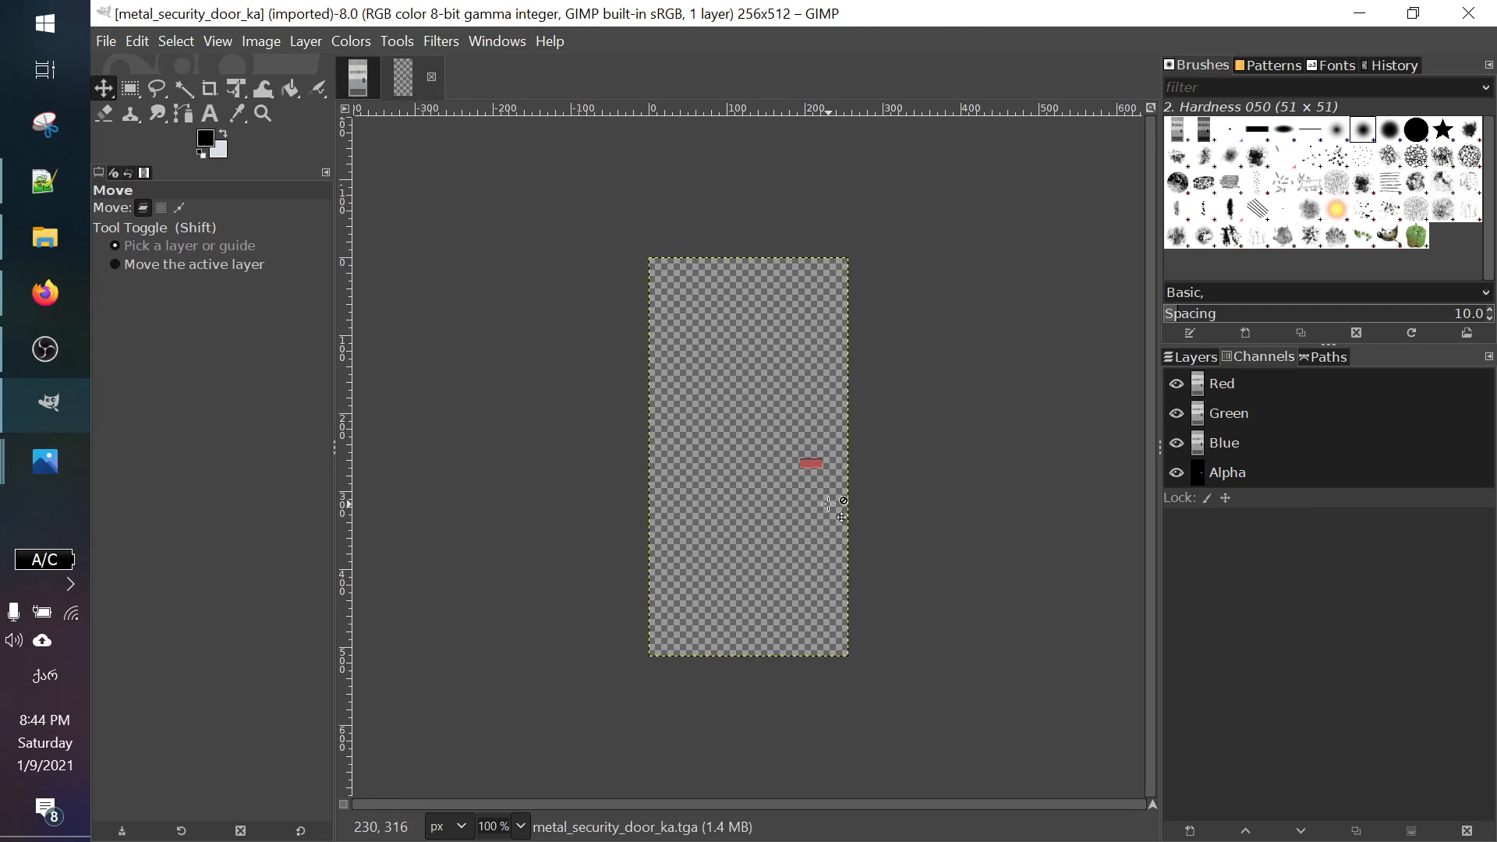
pyautogui.click(362, 67)
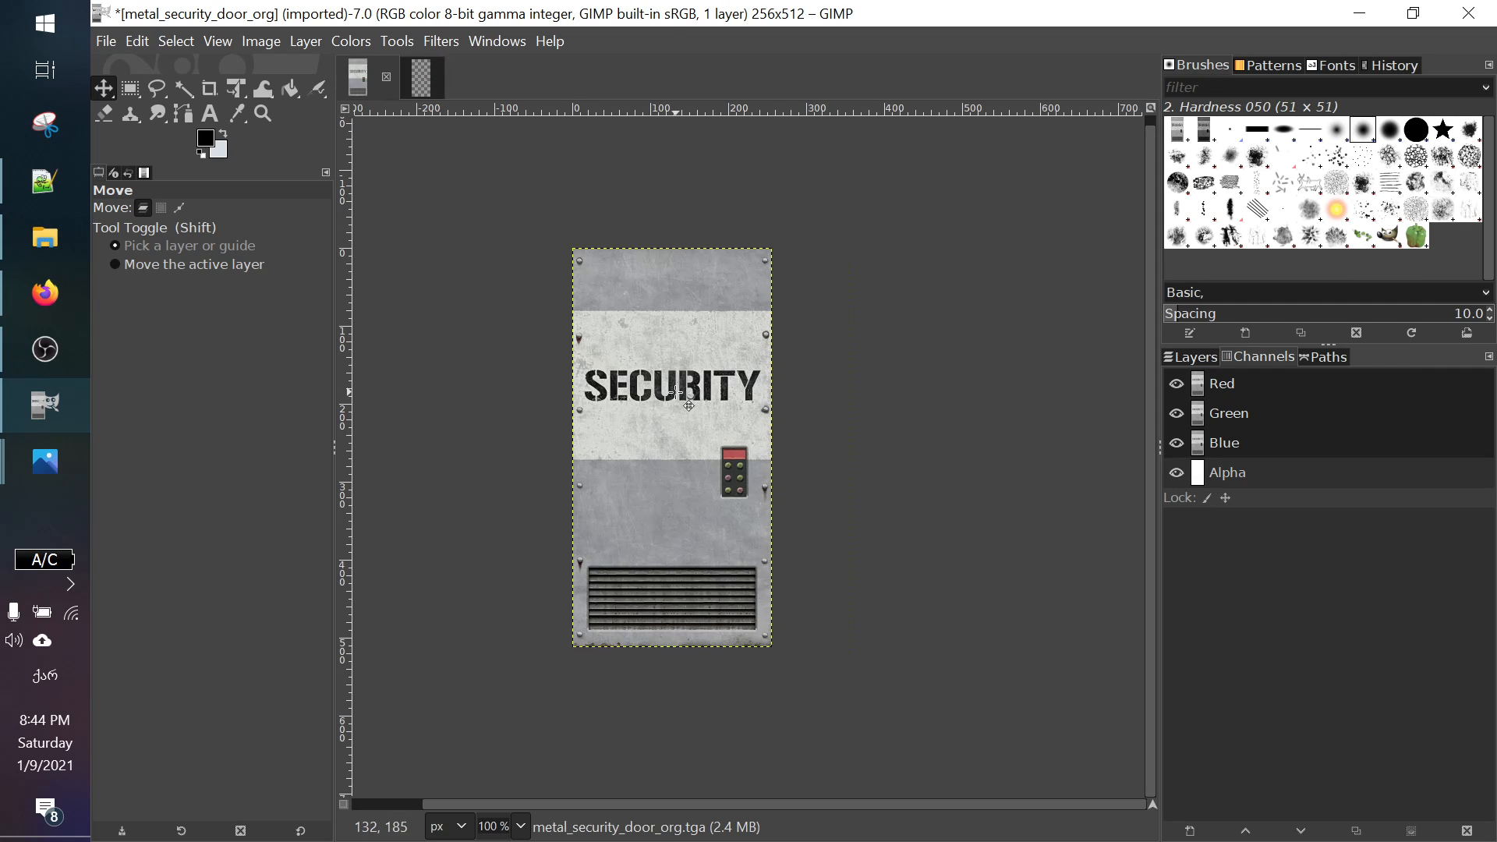
# Step: Clone clean light-band surface over the SECURITY lettering with the 2. Hardness 050 brush at size 38 and aspect ratio 0.20
pyautogui.click(1188, 357)
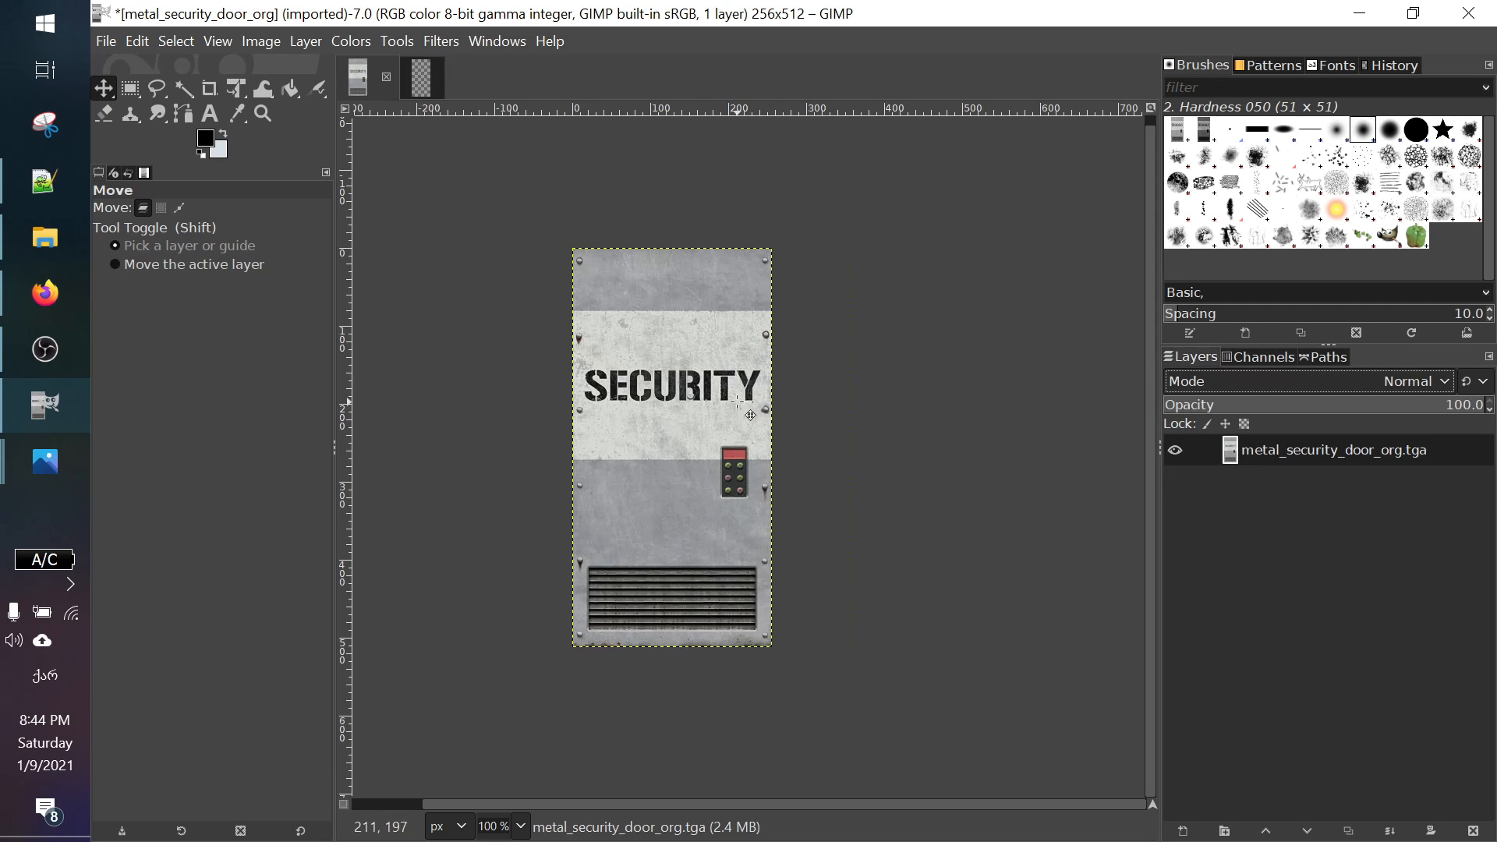
pyautogui.scroll(2, 720, 384)
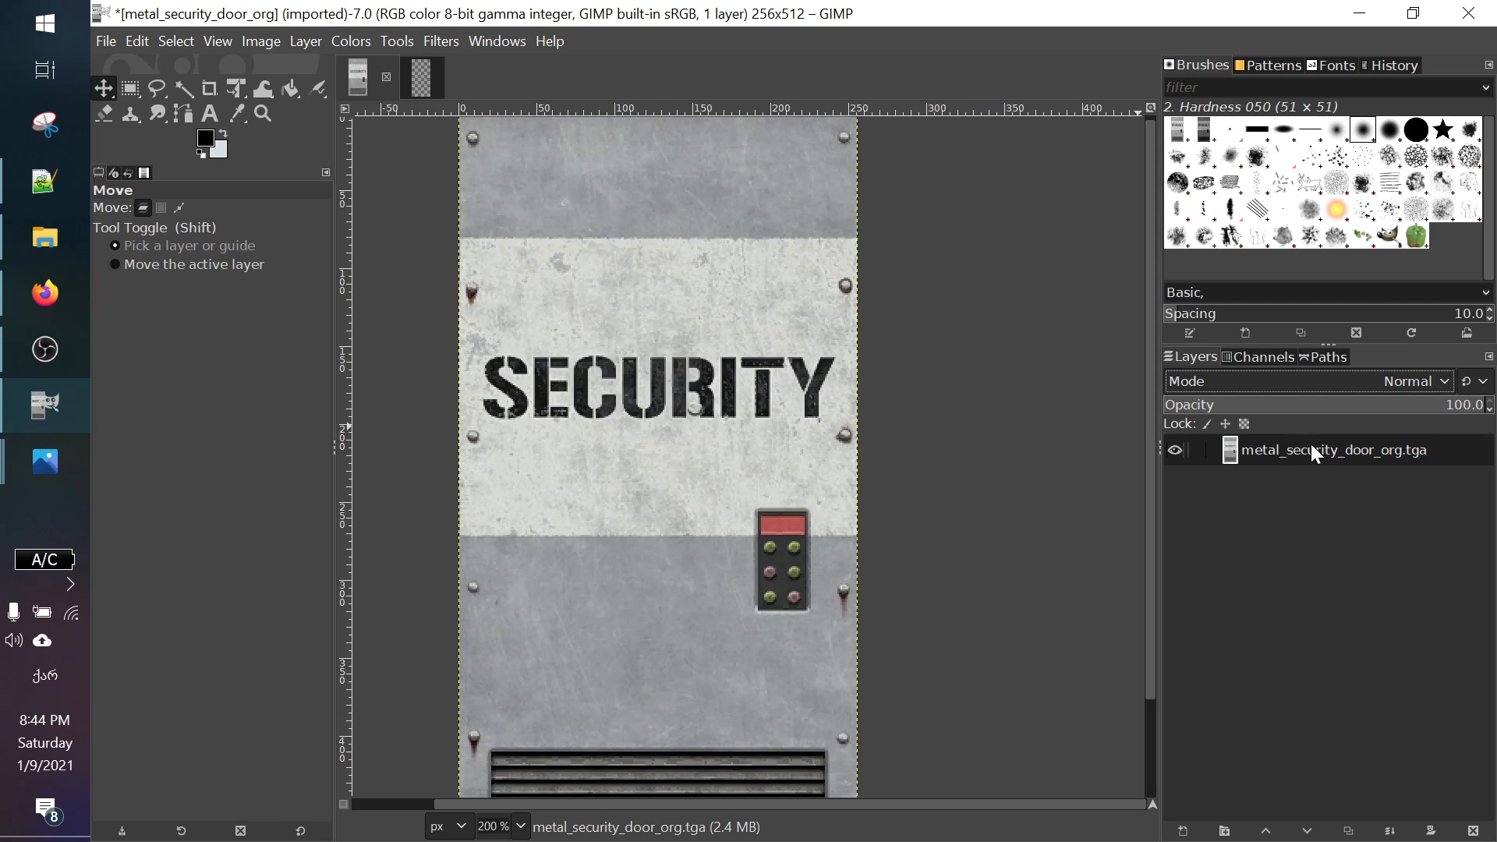
pyautogui.click(131, 115)
pyautogui.scroll(-1, 648, 290)
pyautogui.scroll(1, 647, 290)
pyautogui.scroll(-1, 648, 290)
pyautogui.scroll(-6, 648, 290)
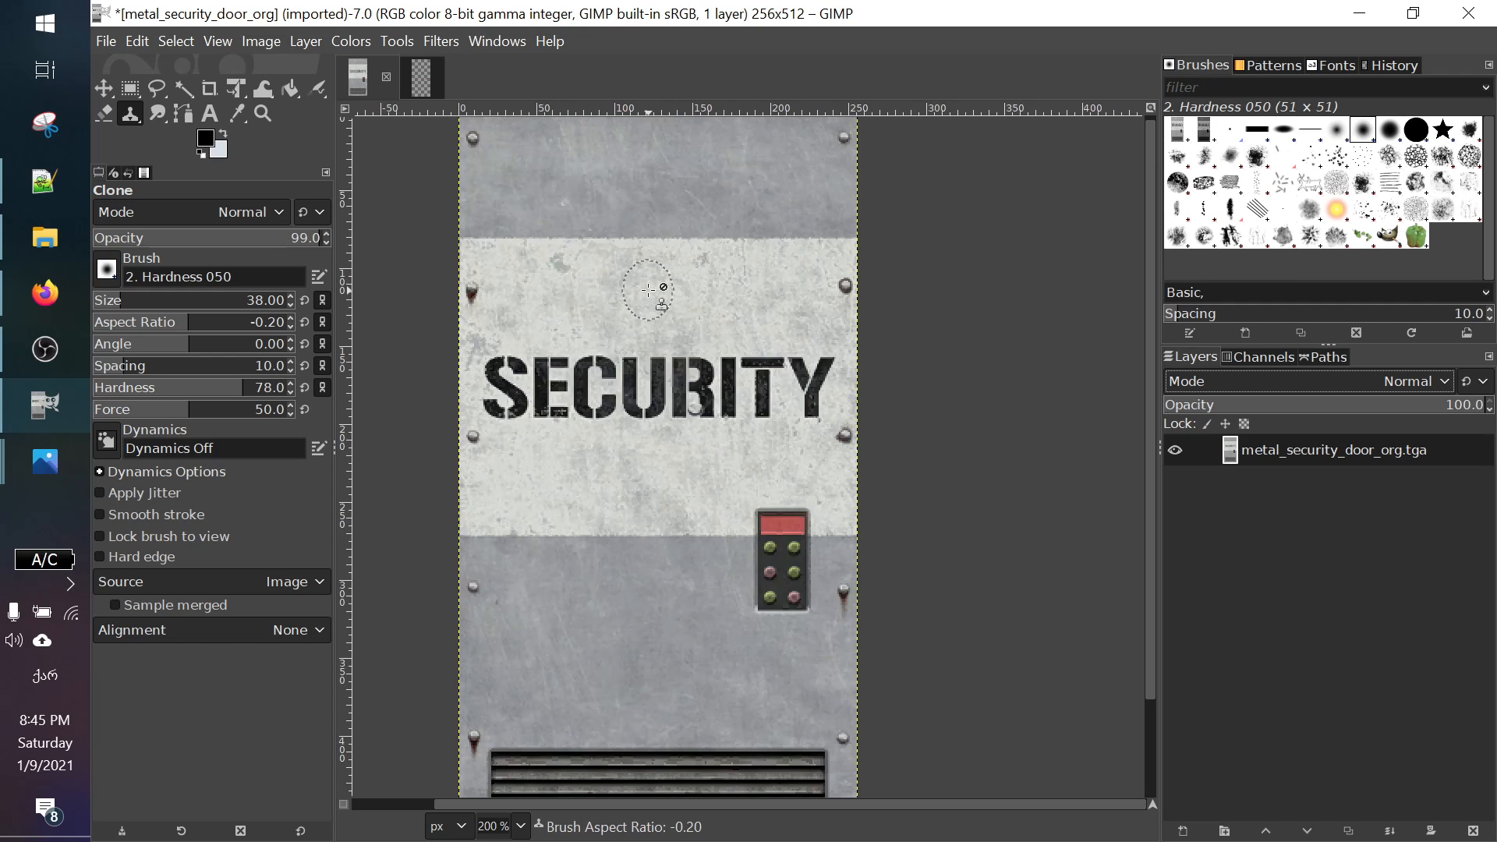
pyautogui.scroll(4, 648, 290)
pyautogui.scroll(4, 648, 290)
pyautogui.keyDown('ctrl'); pyautogui.click(667, 284); pyautogui.keyUp('ctrl')
pyautogui.moveTo(652, 349)
pyautogui.mouseDown()
pyautogui.moveTo(686, 382)
pyautogui.moveTo(678, 394)
pyautogui.moveTo(477, 390)
pyautogui.moveTo(542, 402)
pyautogui.moveTo(510, 406)
pyautogui.moveTo(569, 374)
pyautogui.moveTo(538, 366)
pyautogui.moveTo(717, 430)
pyautogui.moveTo(736, 375)
pyautogui.moveTo(775, 398)
pyautogui.moveTo(818, 390)
pyautogui.moveTo(722, 423)
pyautogui.mouseUp()
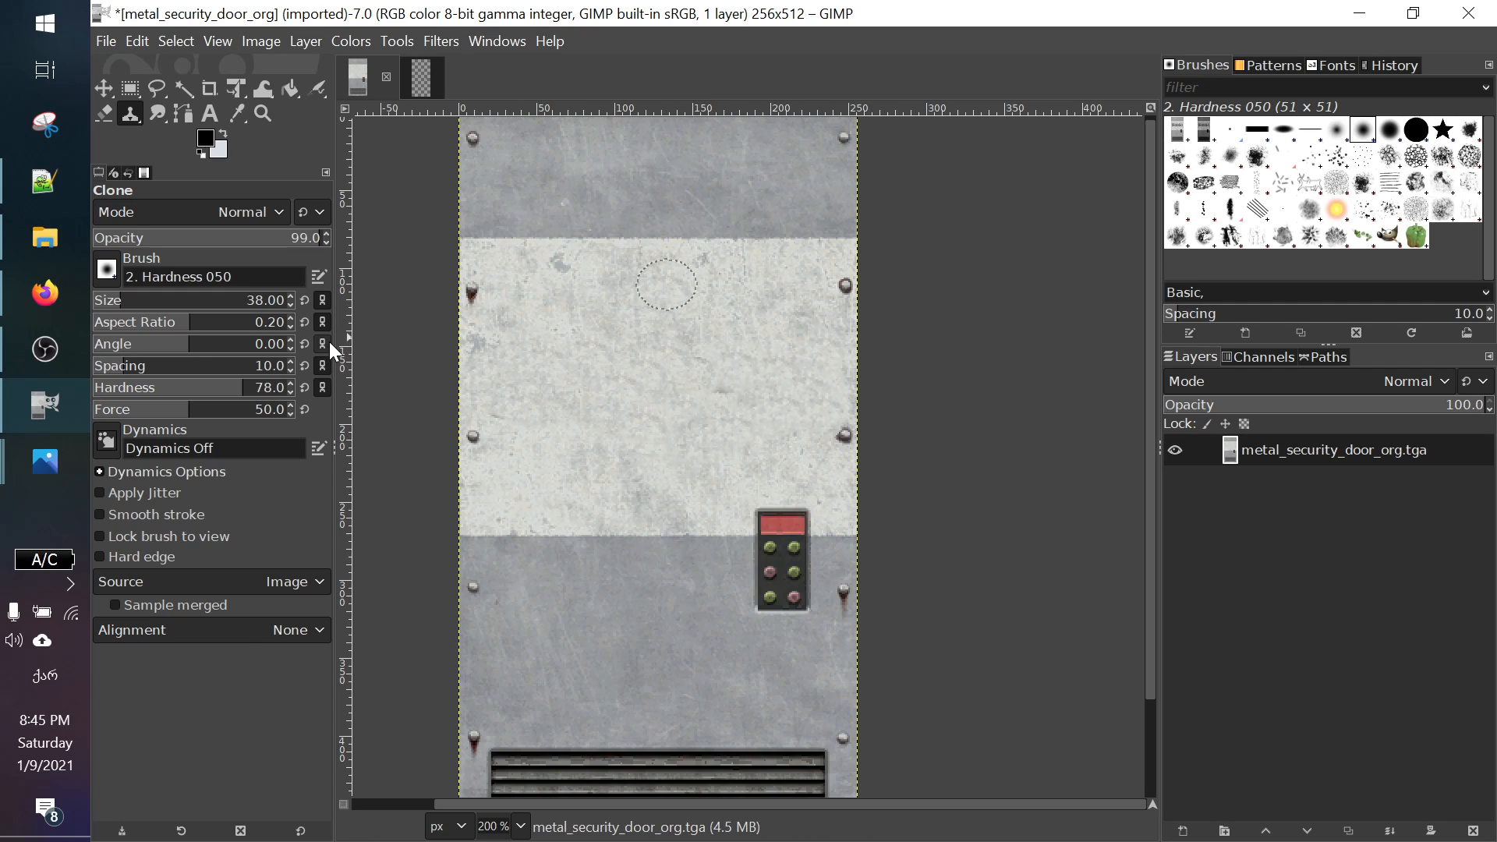
# Step: Add the text "დაცვა" in black BPG ExtraSquare Mtavruli at 80 px on the cleaned light band
pyautogui.click(209, 114)
pyautogui.click(508, 350)
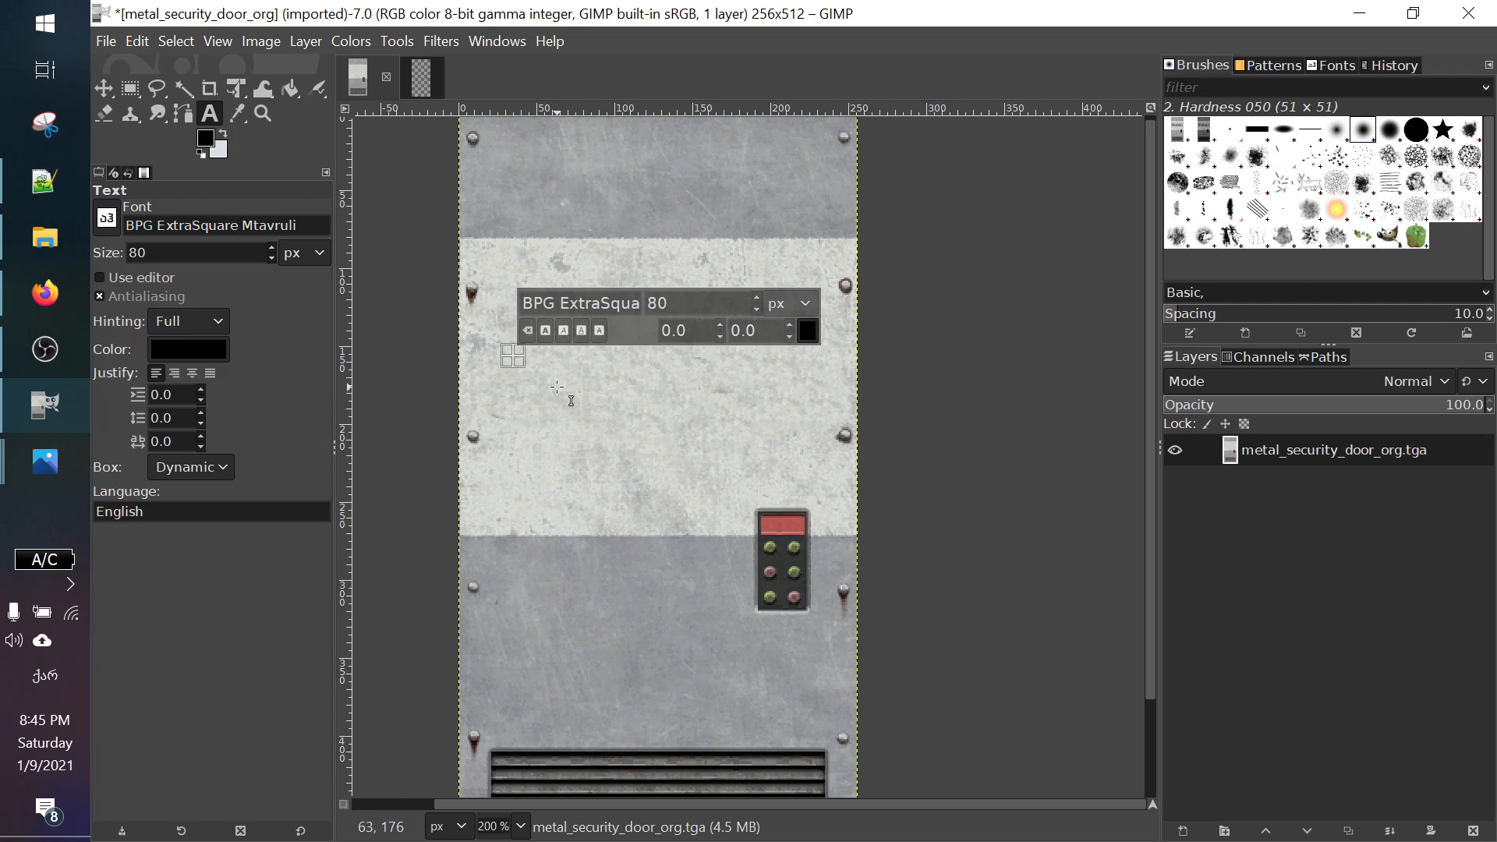
pyautogui.write('დაცვა')
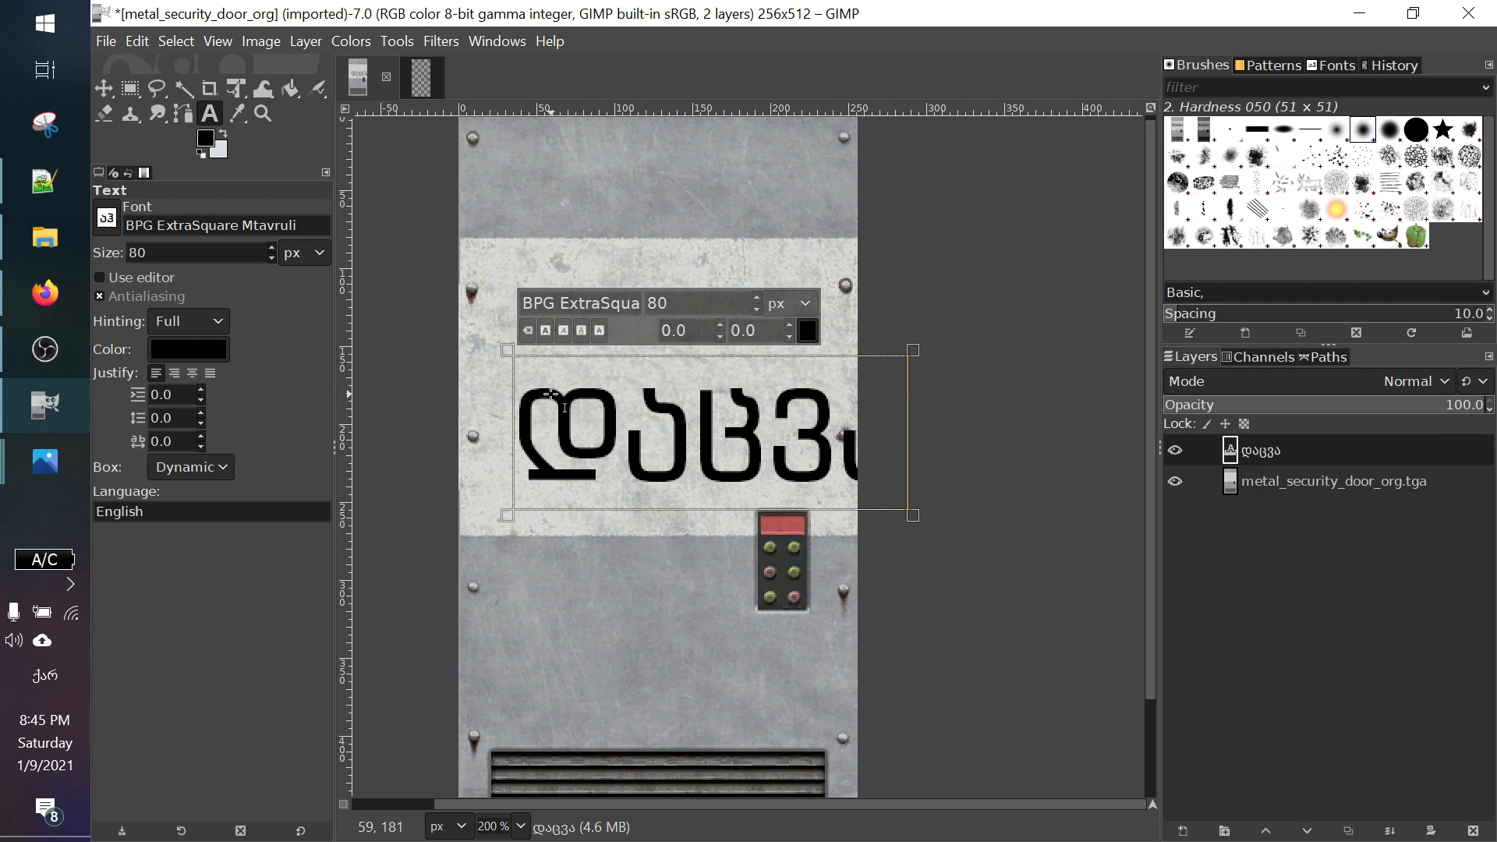
# Step: Shrink the "დაცვა" text to fit the door's width and center it where the SECURITY lettering was
pyautogui.click(758, 310)
pyautogui.doubleClick(722, 411)
pyautogui.click(757, 309)
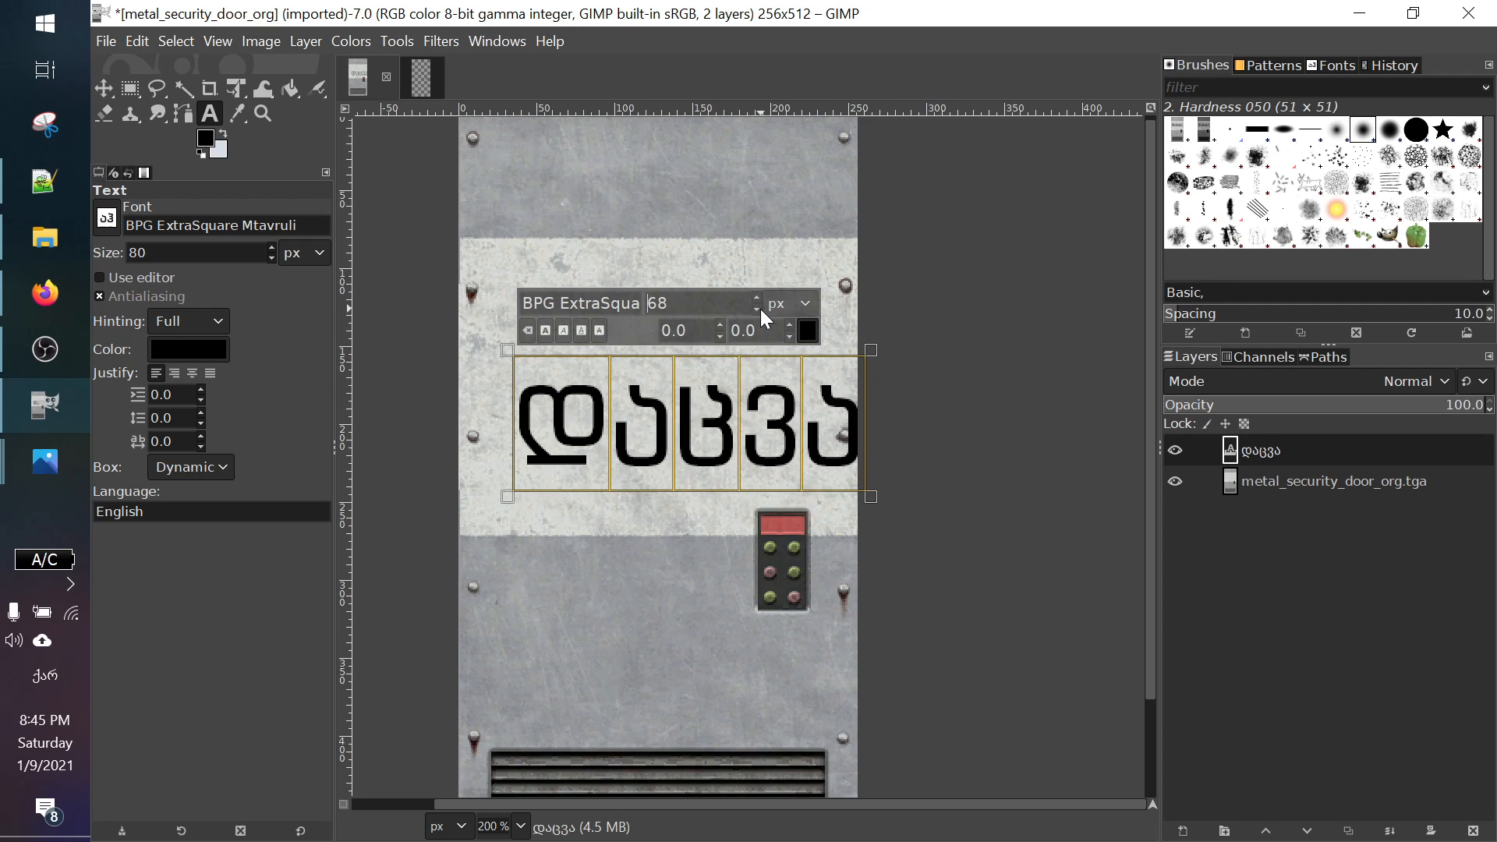
pyautogui.click(114, 91)
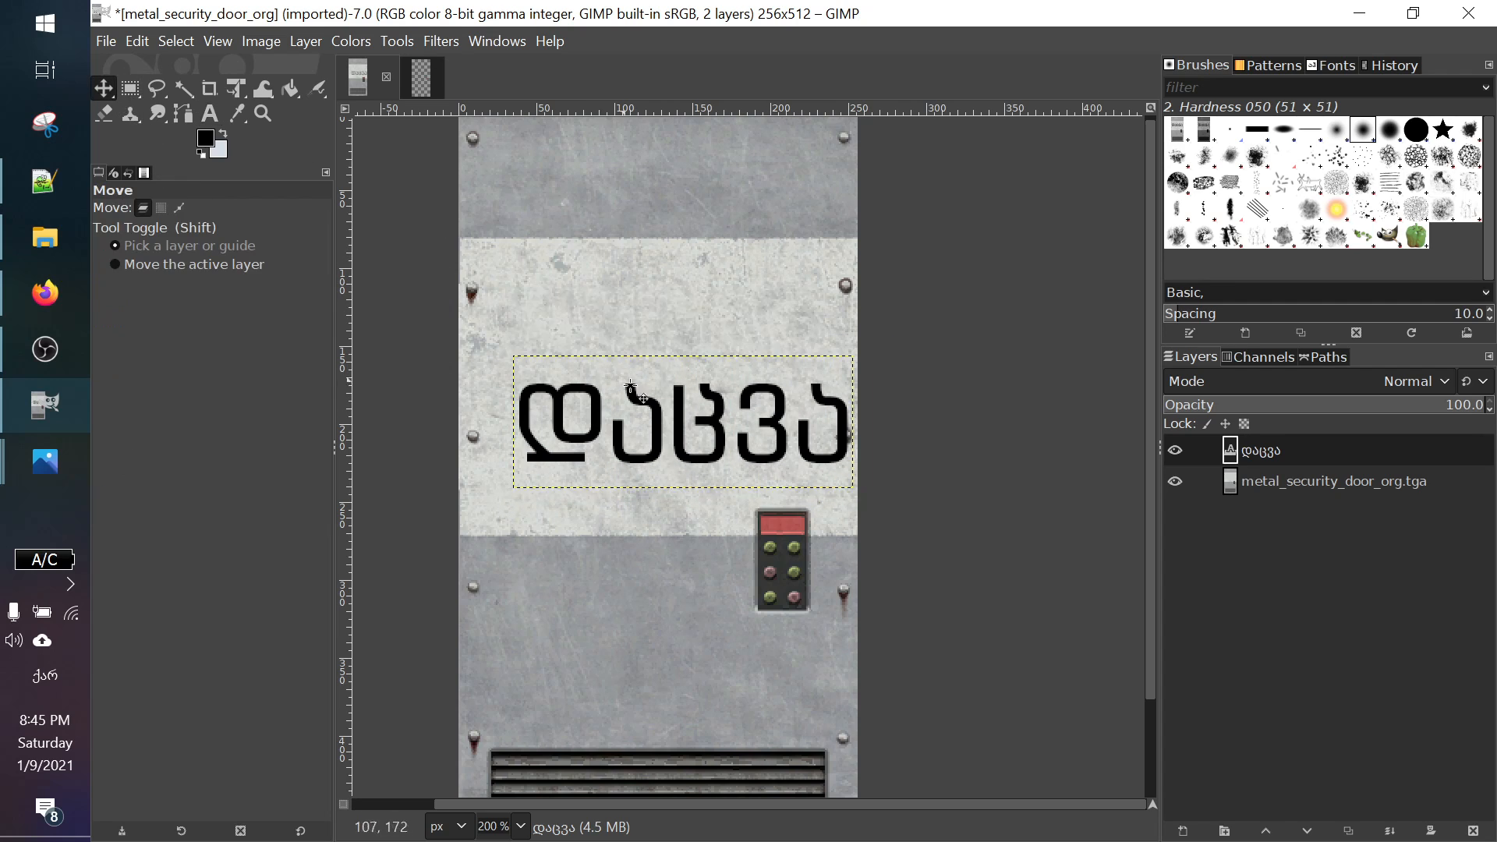
pyautogui.moveTo(680, 417); pyautogui.dragTo(664, 362)
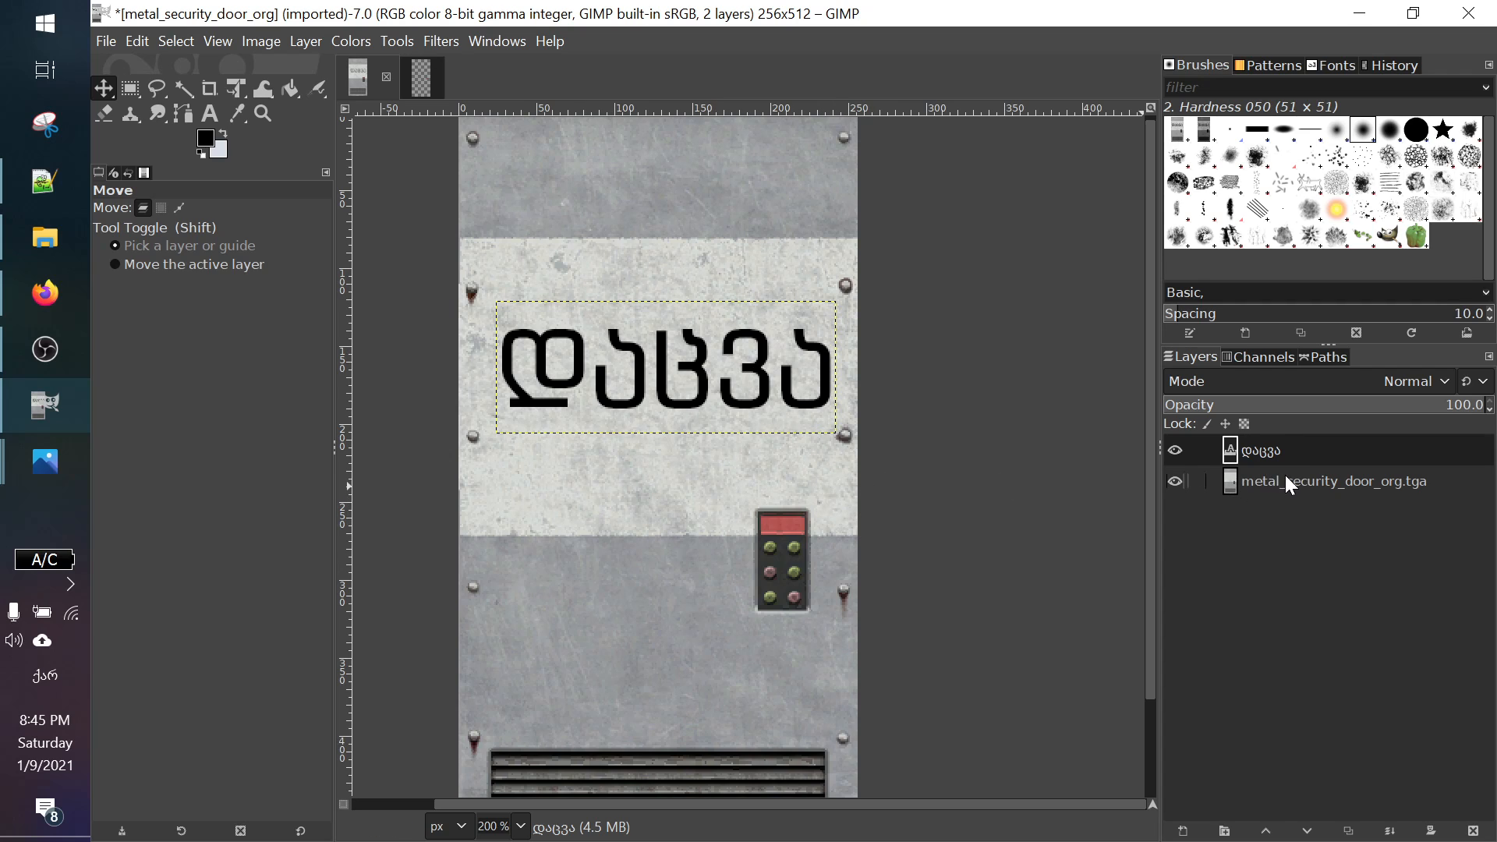
# Step: Merge the resized "დაცვა" text layer down into the cleaned metal_security_door_org.tga layer
pyautogui.rightClick(1274, 452)
pyautogui.click(1367, 360)
pyautogui.rightClick(1267, 452)
pyautogui.click(1393, 280)
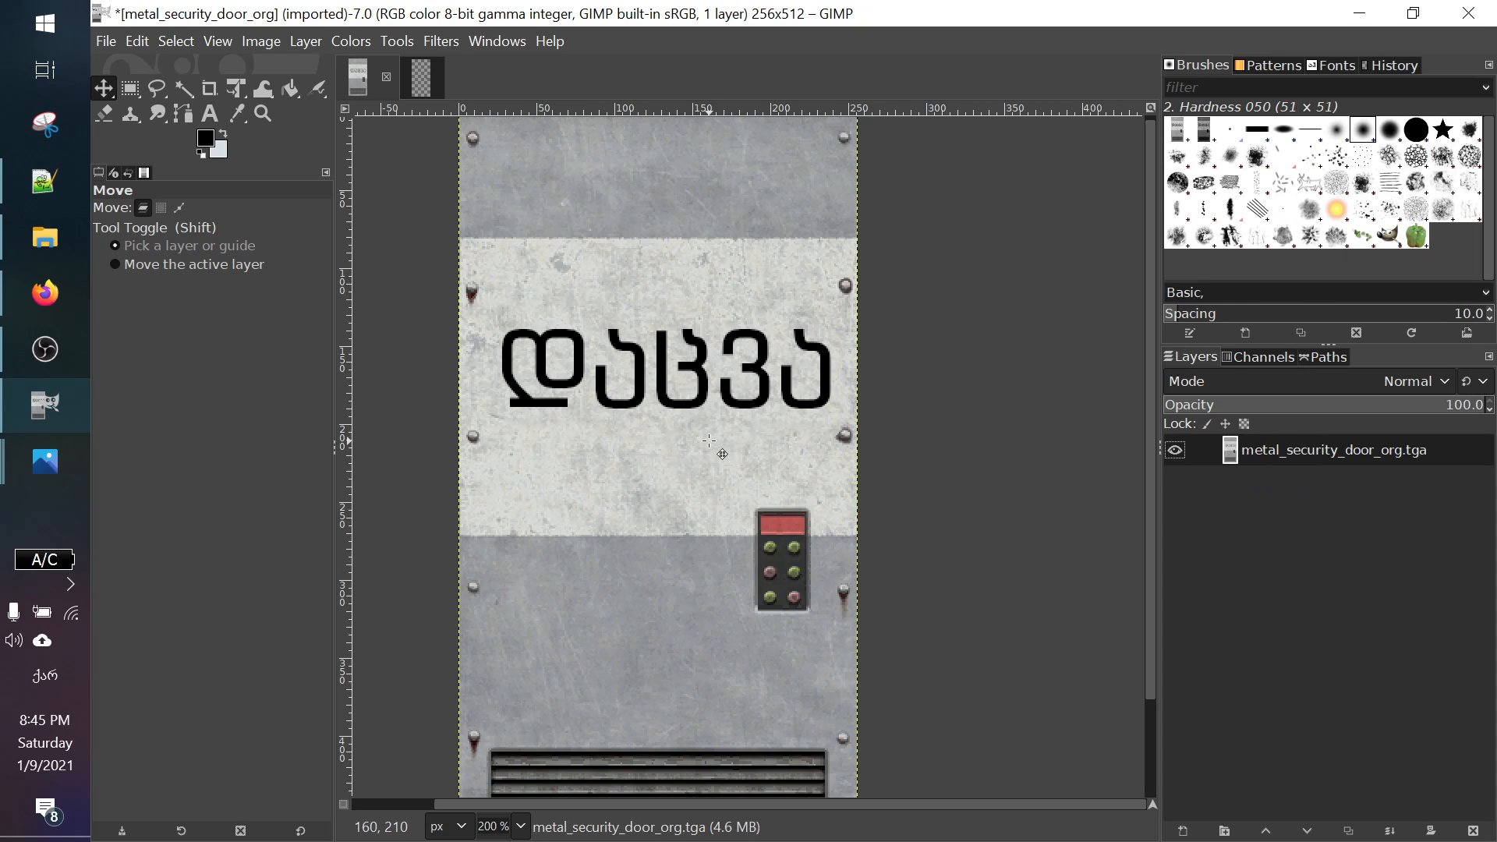
# Step: Decompose the edited metal_security_door_org image into separate layers using the RGB color model
pyautogui.click(1261, 359)
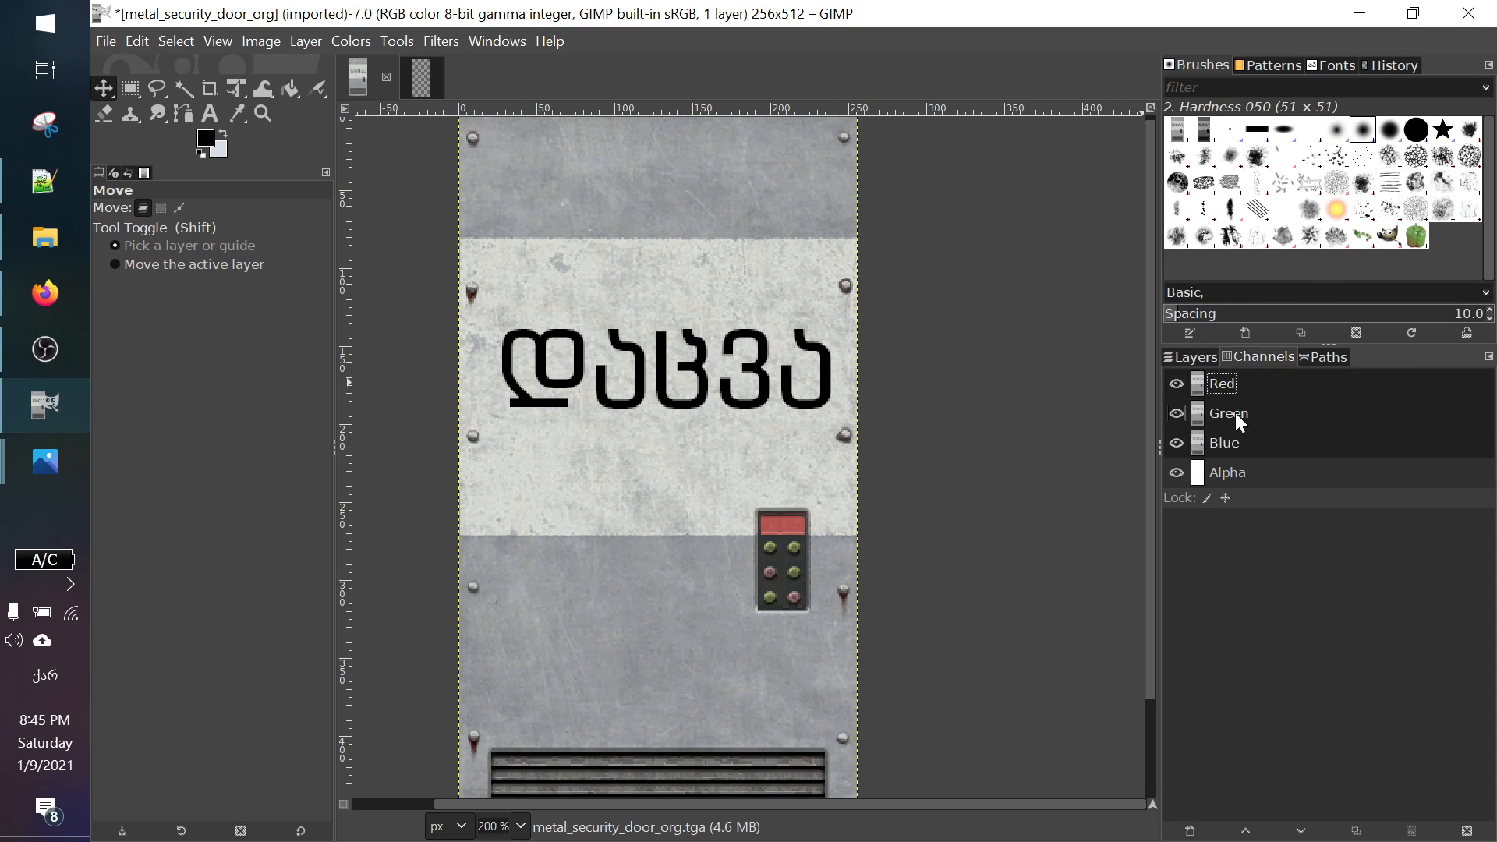
pyautogui.click(1182, 358)
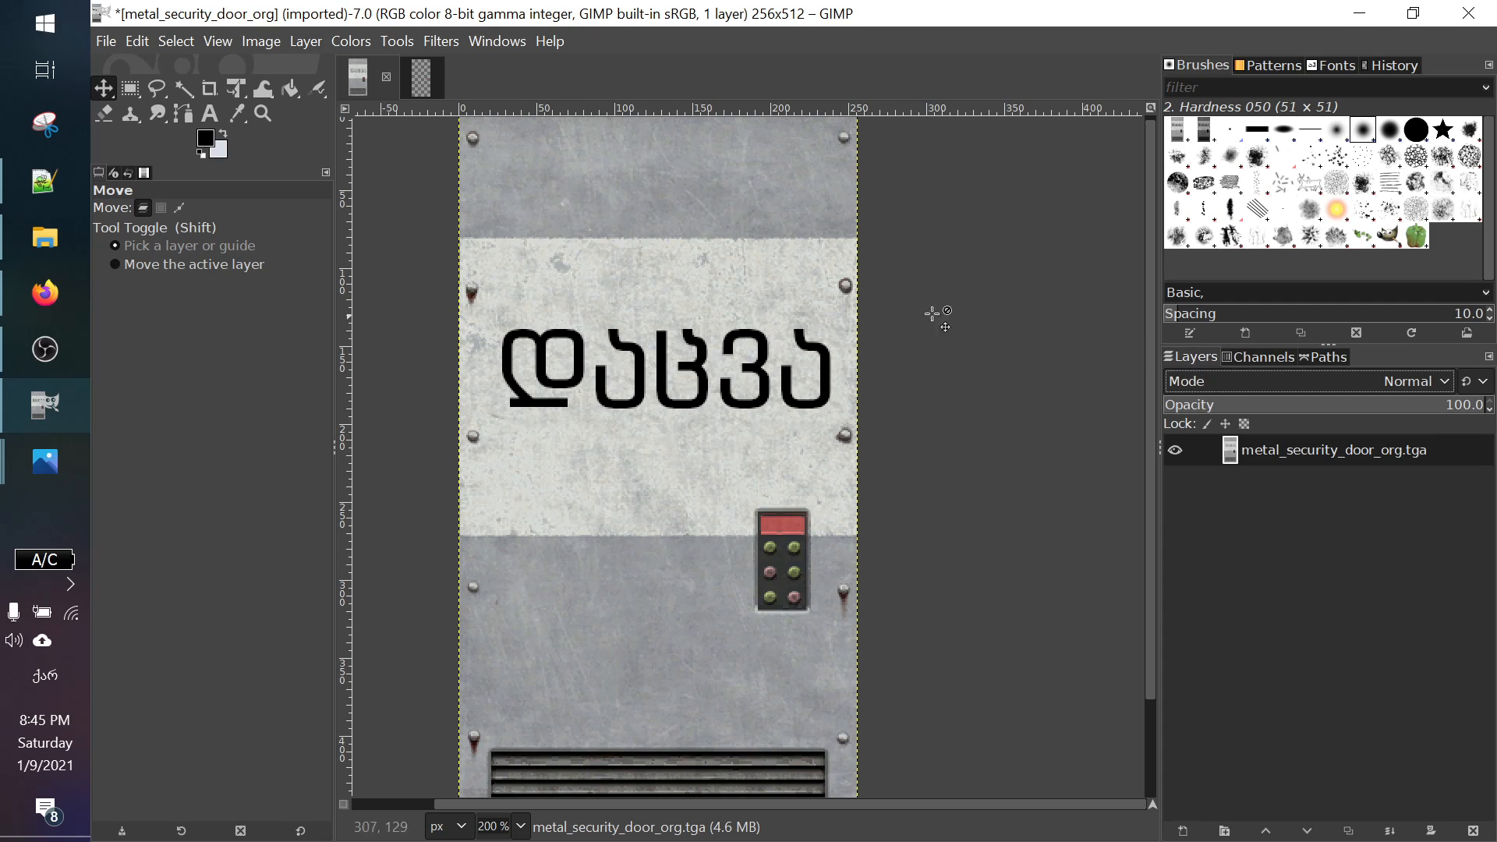
pyautogui.click(361, 44)
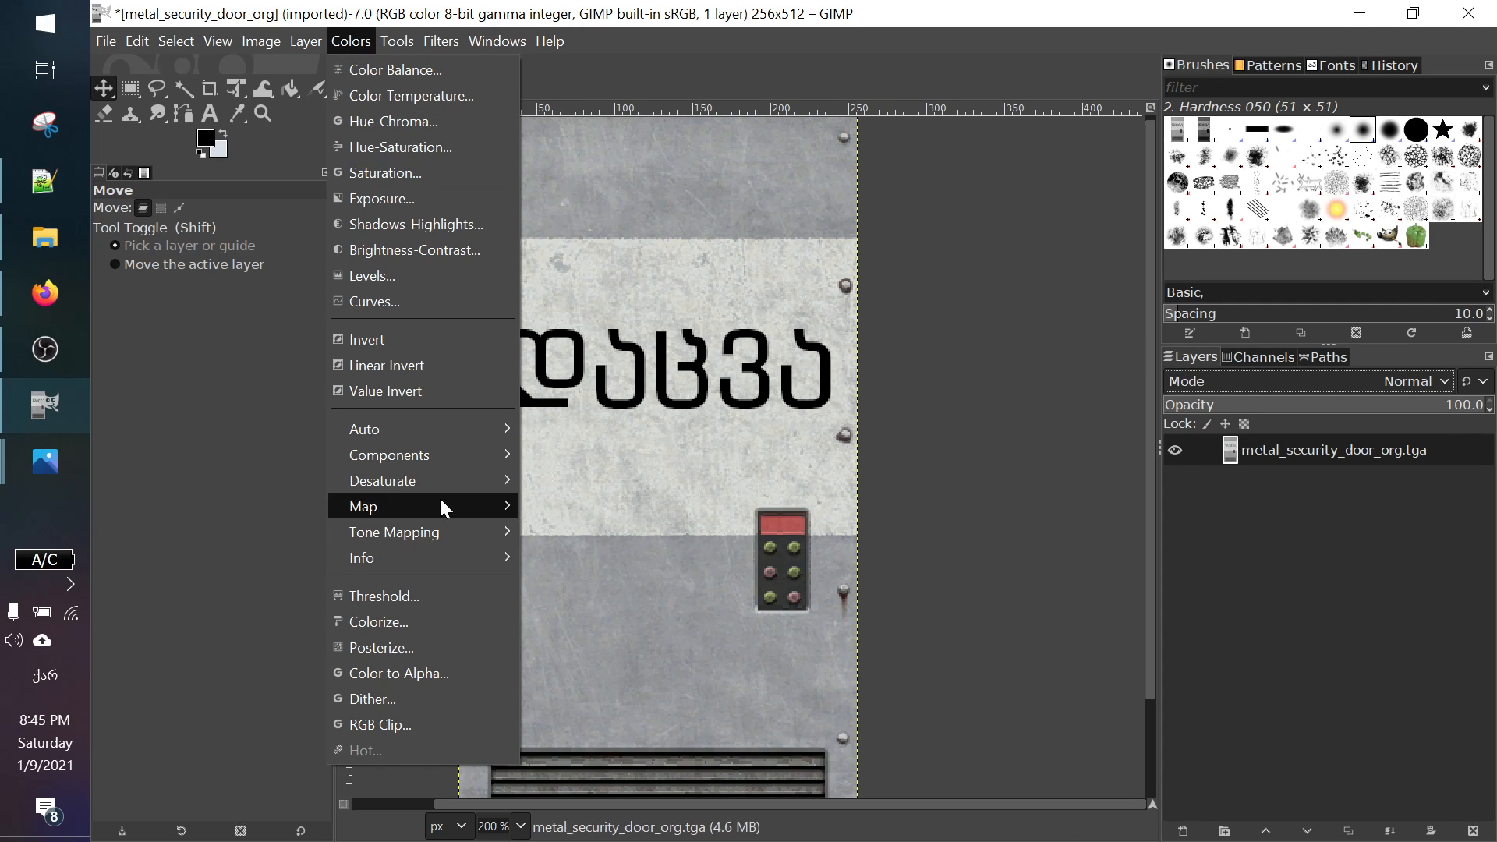
pyautogui.moveTo(451, 460)
pyautogui.click(596, 558)
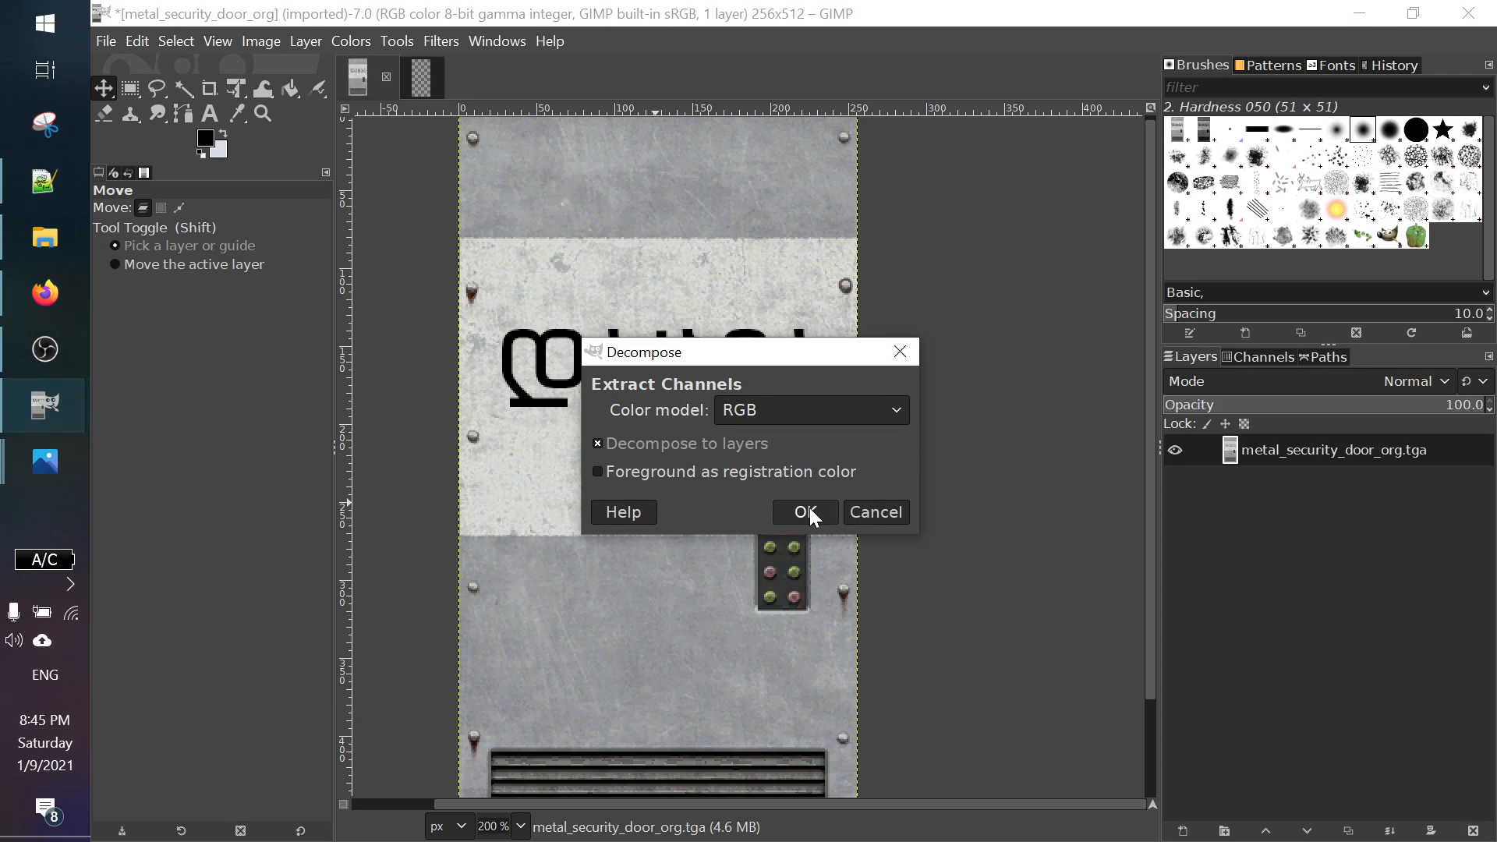
pyautogui.click(809, 513)
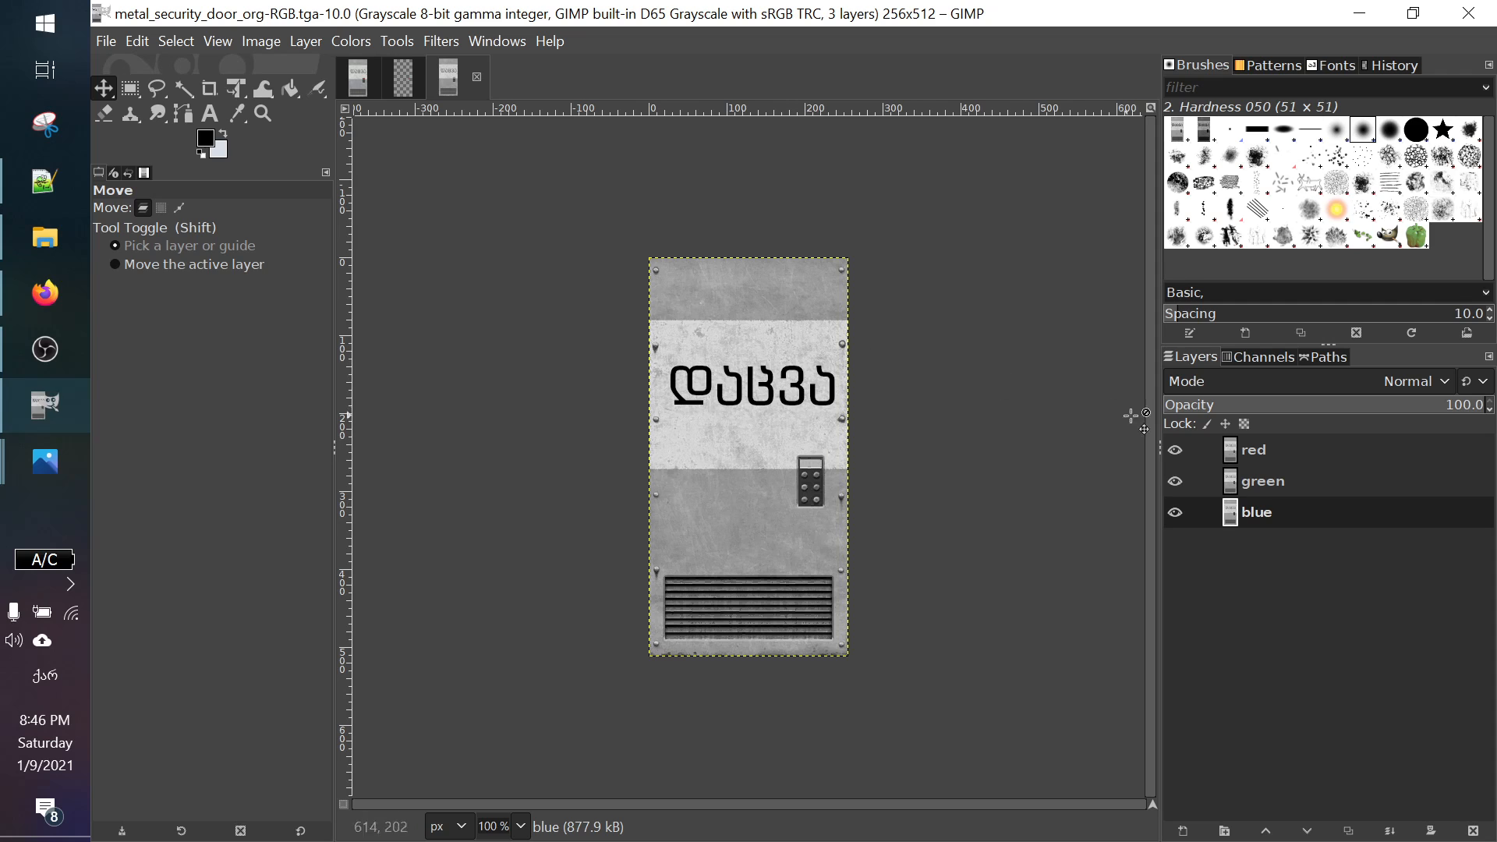
# Step: Toggle the visibility of the decomposed red, green and blue layers to examine each channel on its own
pyautogui.moveTo(1181, 514); pyautogui.dragTo(1185, 493)
pyautogui.click(1266, 450)
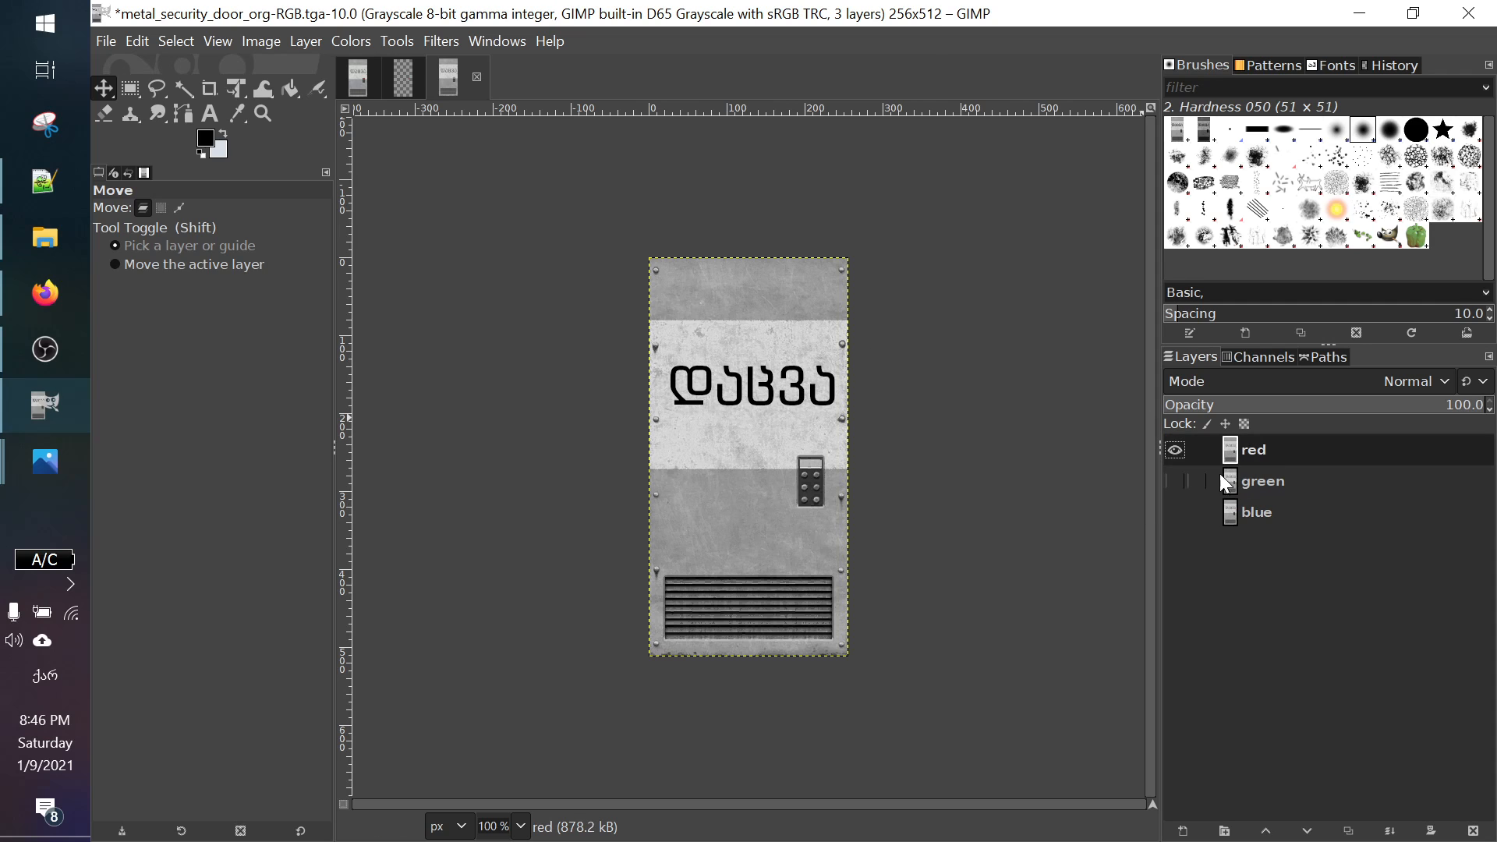
pyautogui.click(1175, 451)
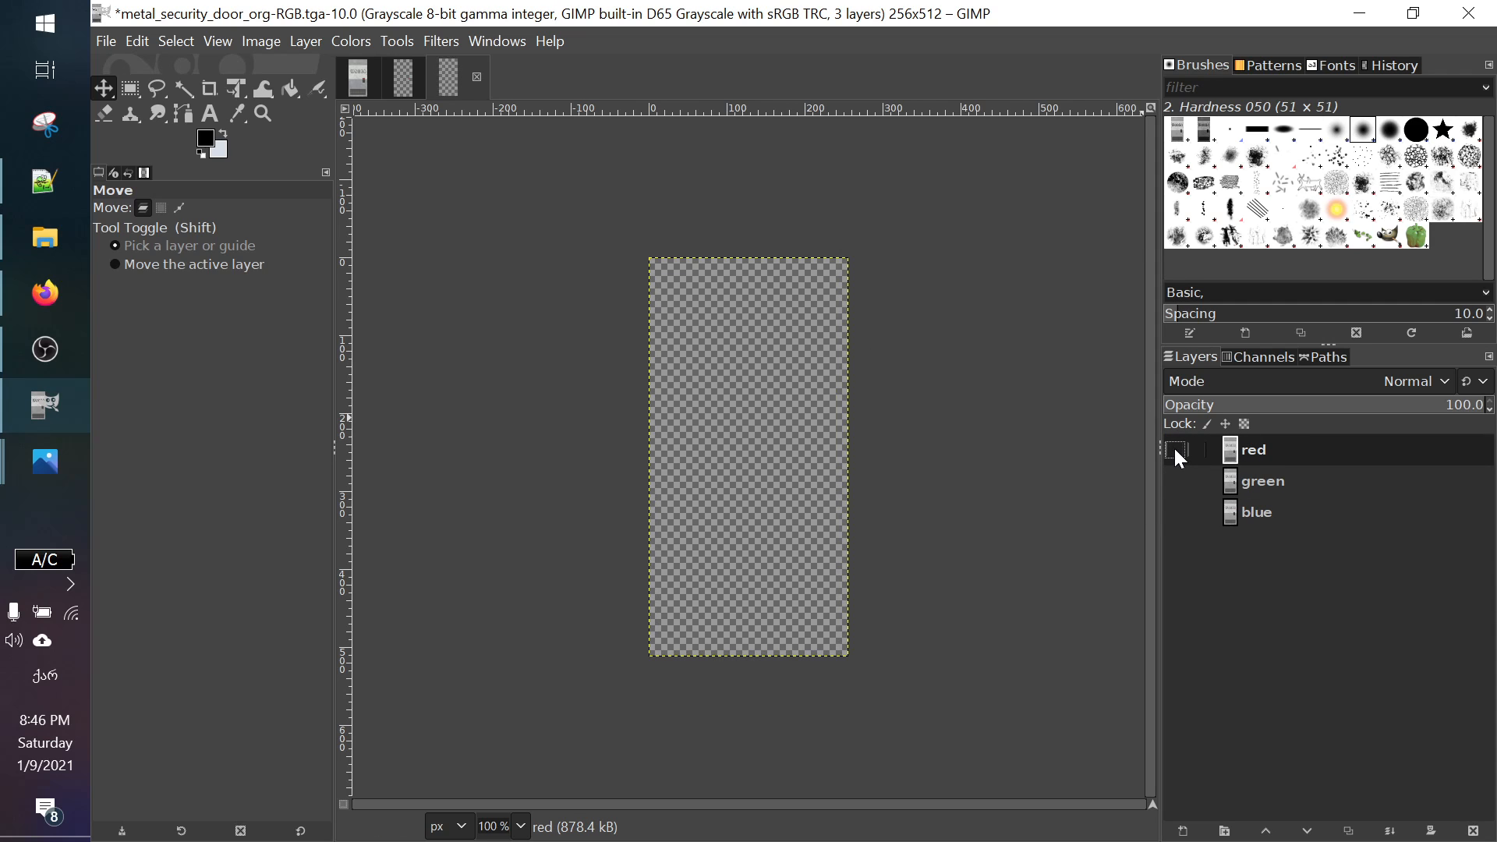
pyautogui.click(1182, 482)
pyautogui.click(1182, 482)
pyautogui.click(1182, 482)
pyautogui.click(1182, 481)
pyautogui.click(1182, 482)
pyautogui.click(1182, 482)
pyautogui.click(1182, 507)
pyautogui.click(1181, 507)
pyautogui.click(1181, 506)
pyautogui.click(1181, 506)
pyautogui.click(1181, 507)
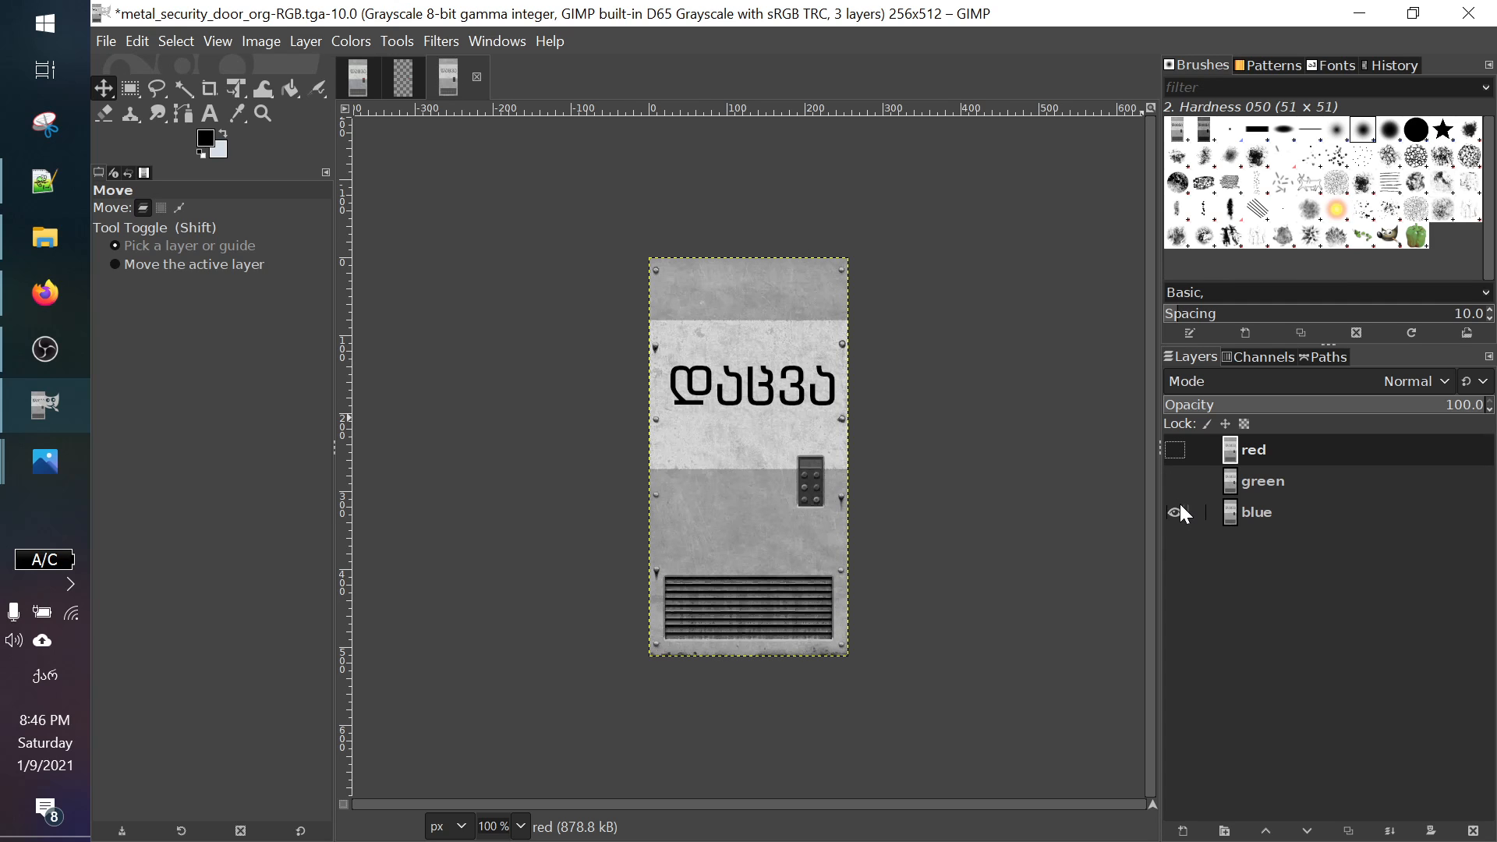
pyautogui.click(1176, 452)
# Step: Decompose the metal_security_door_ka image into separate layers using the RGBA color model
pyautogui.click(403, 76)
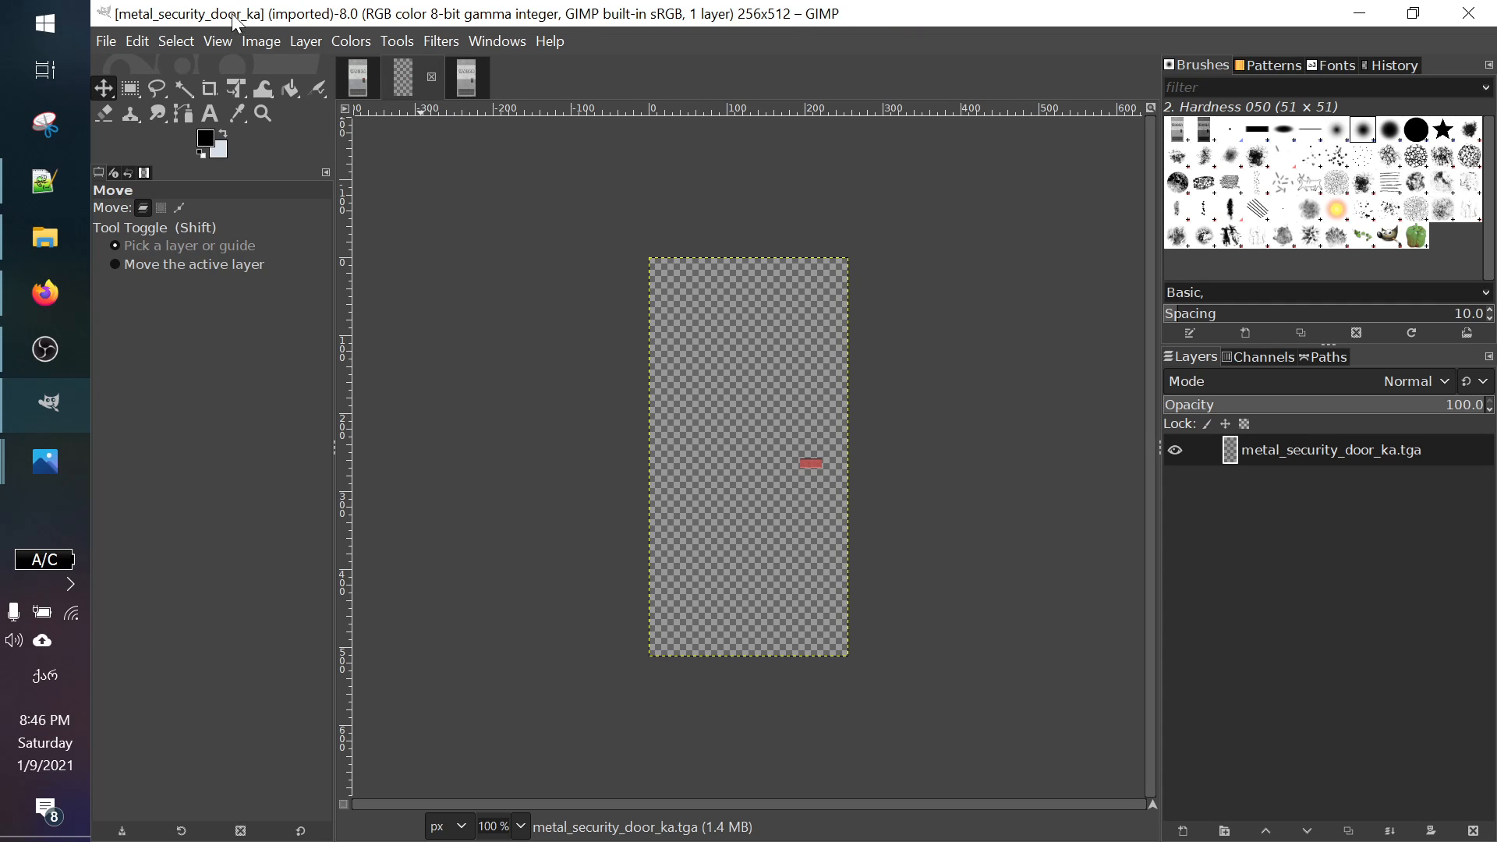
pyautogui.click(405, 43)
pyautogui.moveTo(355, 41)
pyautogui.moveTo(494, 455)
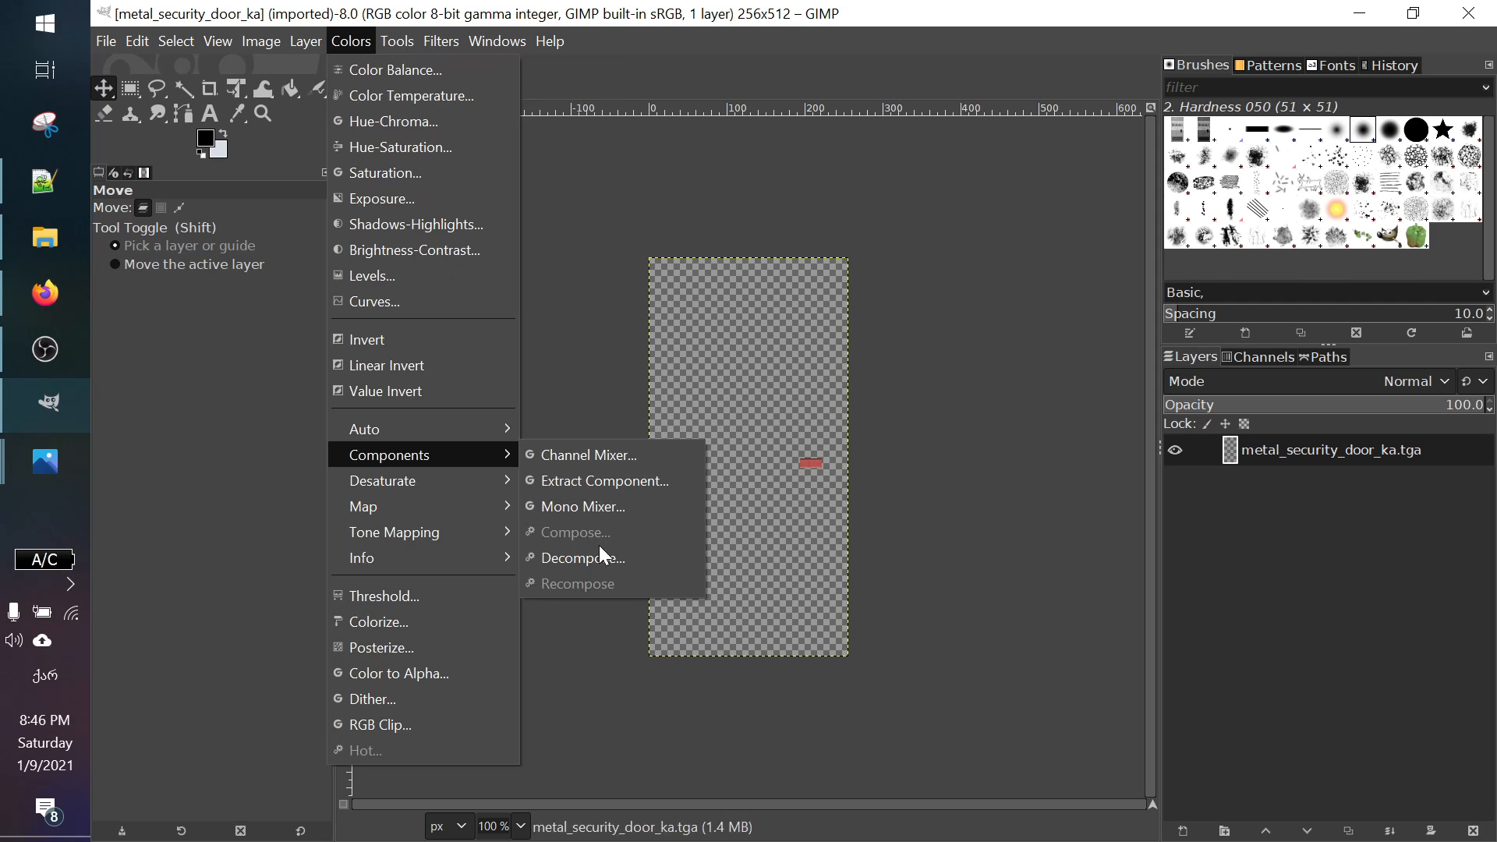
pyautogui.click(599, 555)
pyautogui.click(801, 423)
pyautogui.click(812, 437)
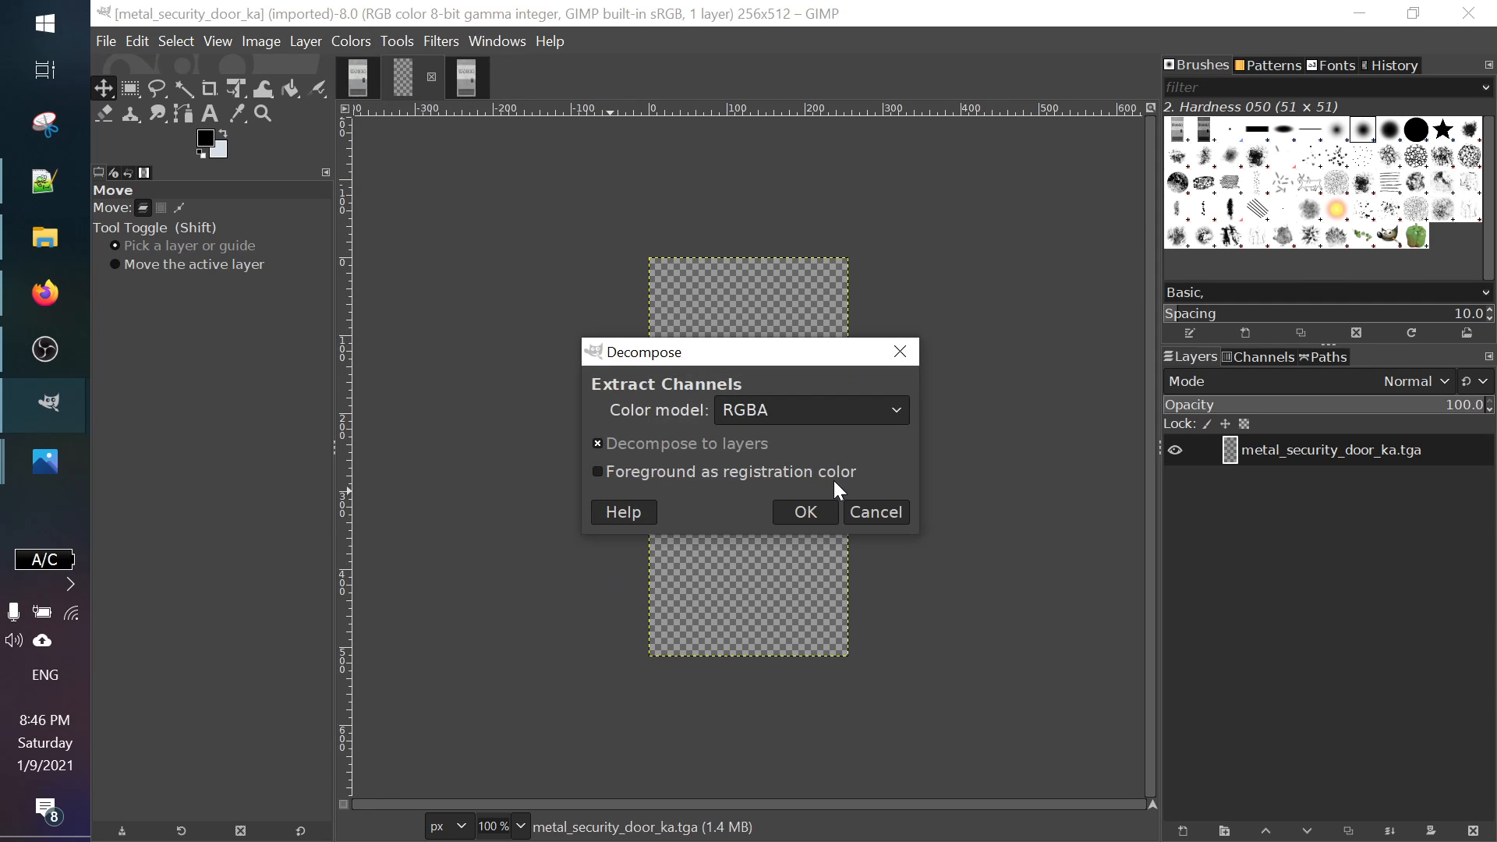
pyautogui.click(815, 509)
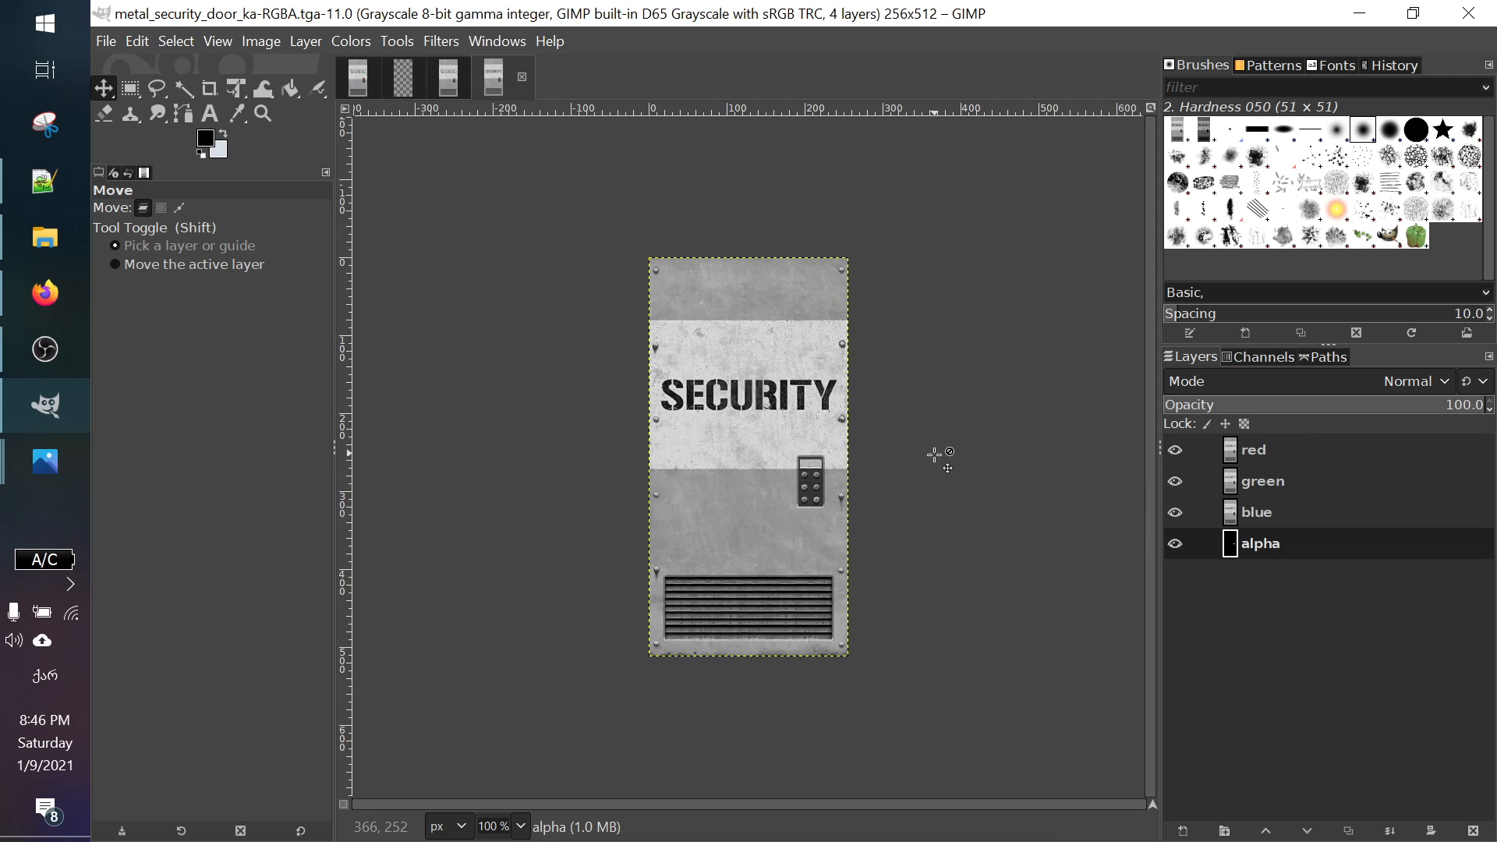
pyautogui.click(1288, 446)
pyautogui.click(1298, 481)
pyautogui.click(1309, 515)
pyautogui.click(1307, 541)
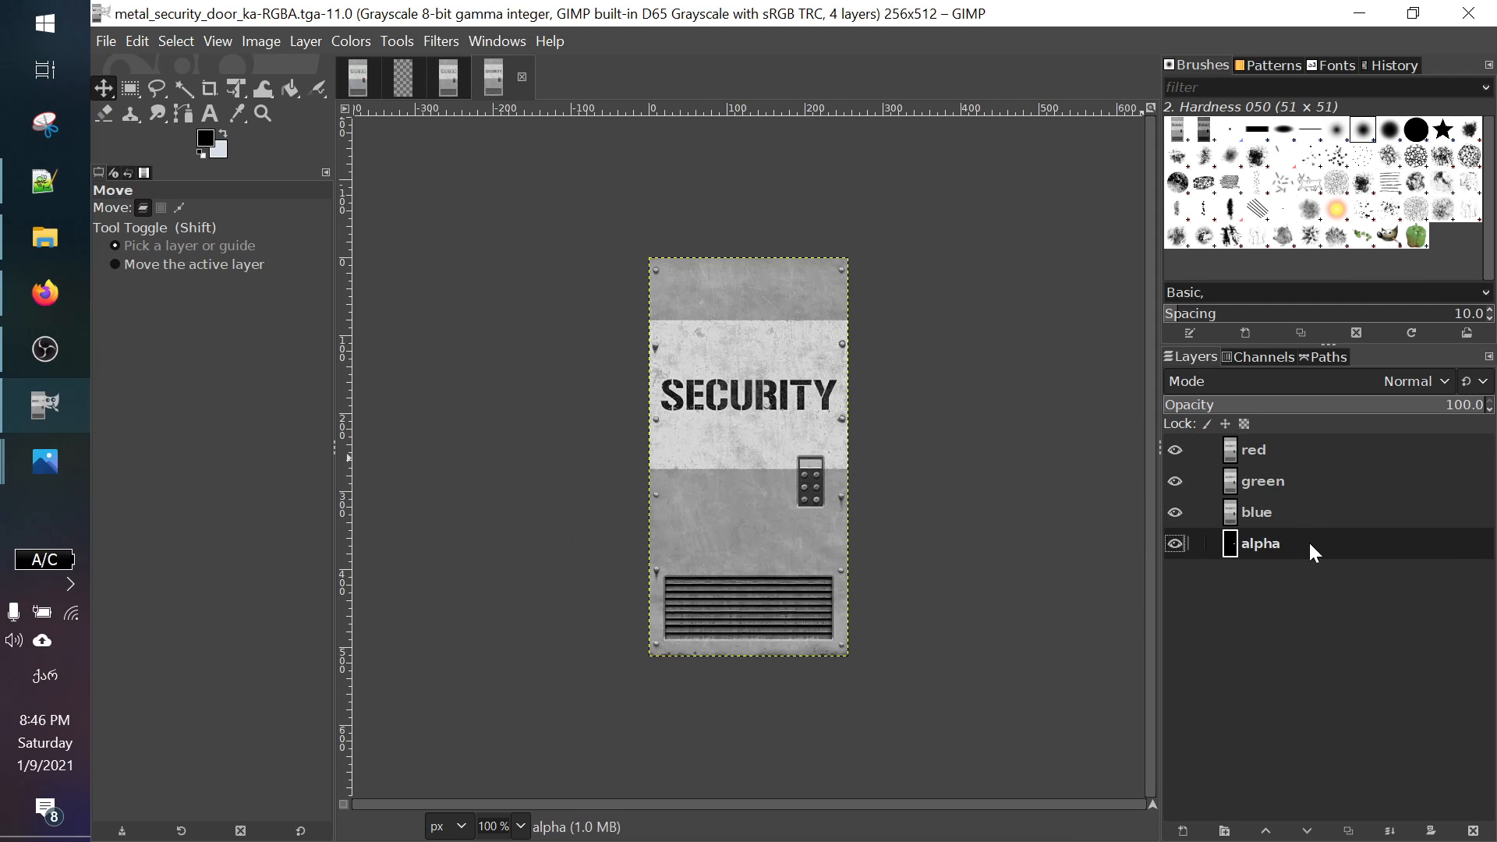
# Step: Copy the whole red layer of metal_security_door_org-RGB, paste it onto the red layer of metal_security_door_ka-RGBA and anchor it
pyautogui.click(1264, 451)
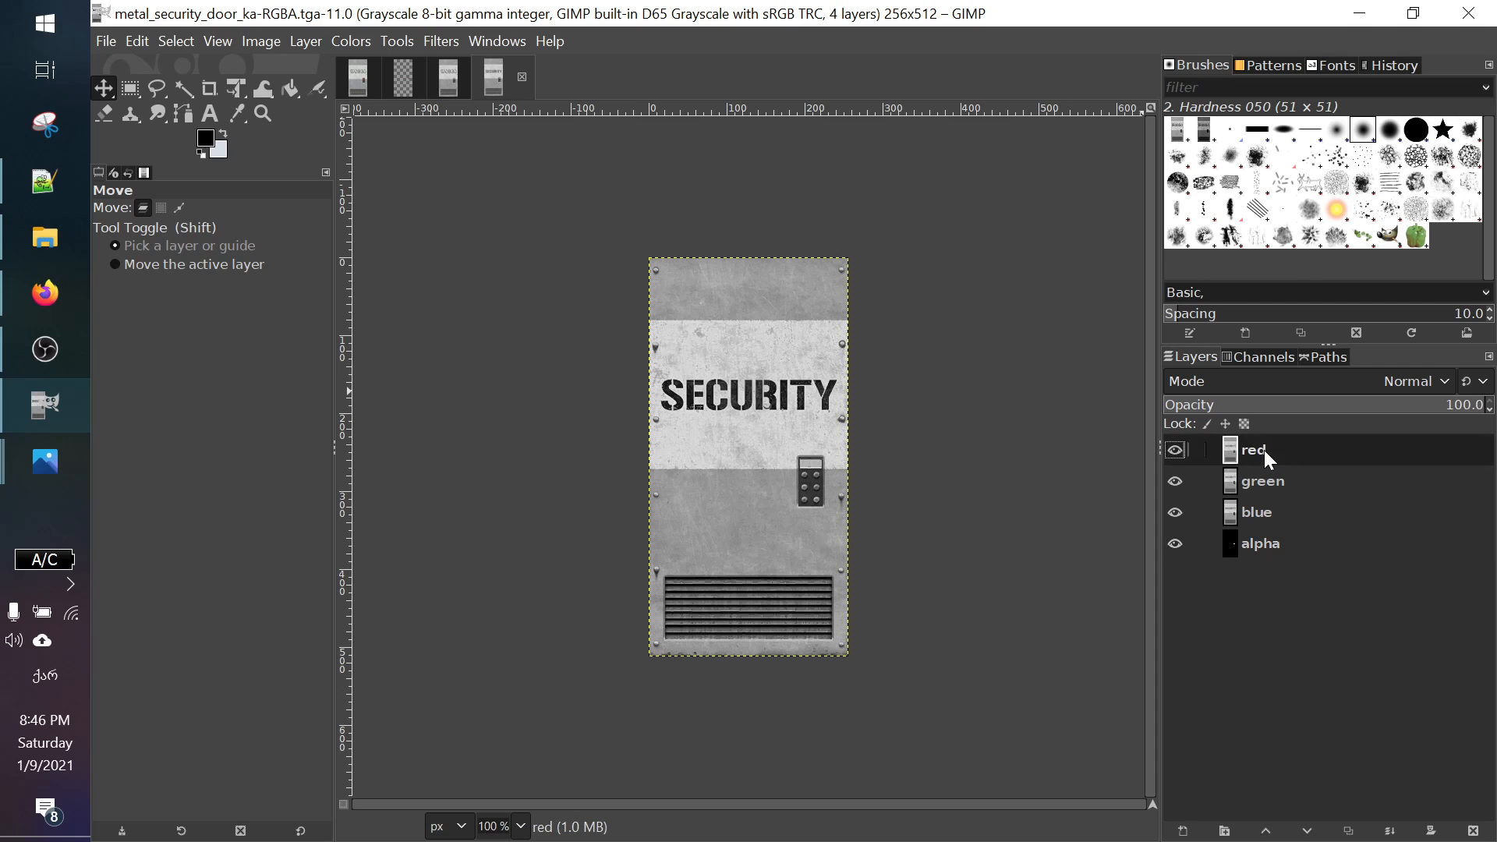
pyautogui.click(449, 78)
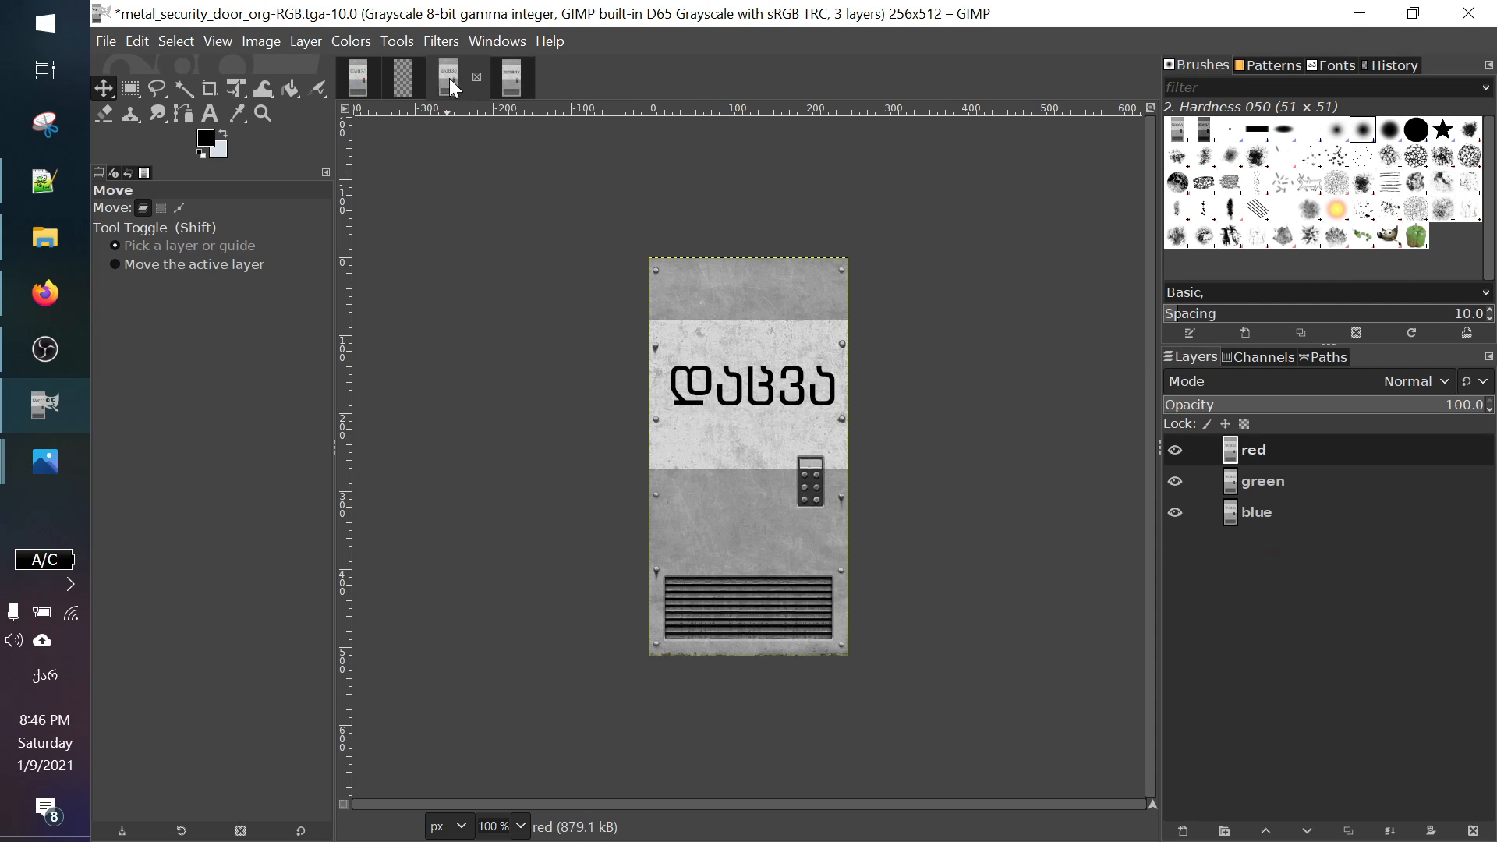
pyautogui.click(131, 88)
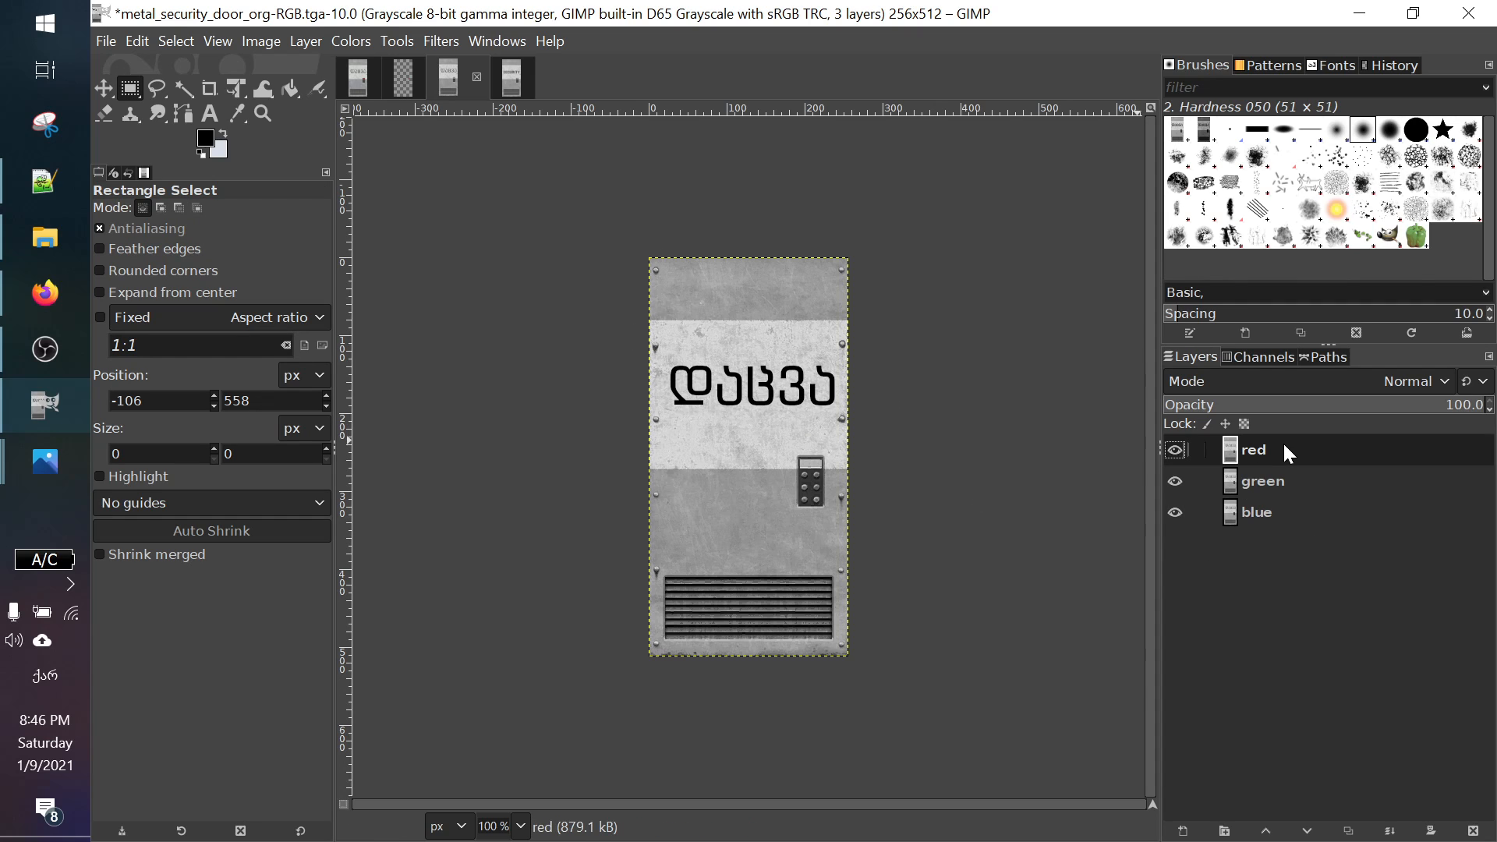
pyautogui.hotkey('ctrl', 'a')
pyautogui.hotkey('ctrl', 'c')
pyautogui.click(508, 95)
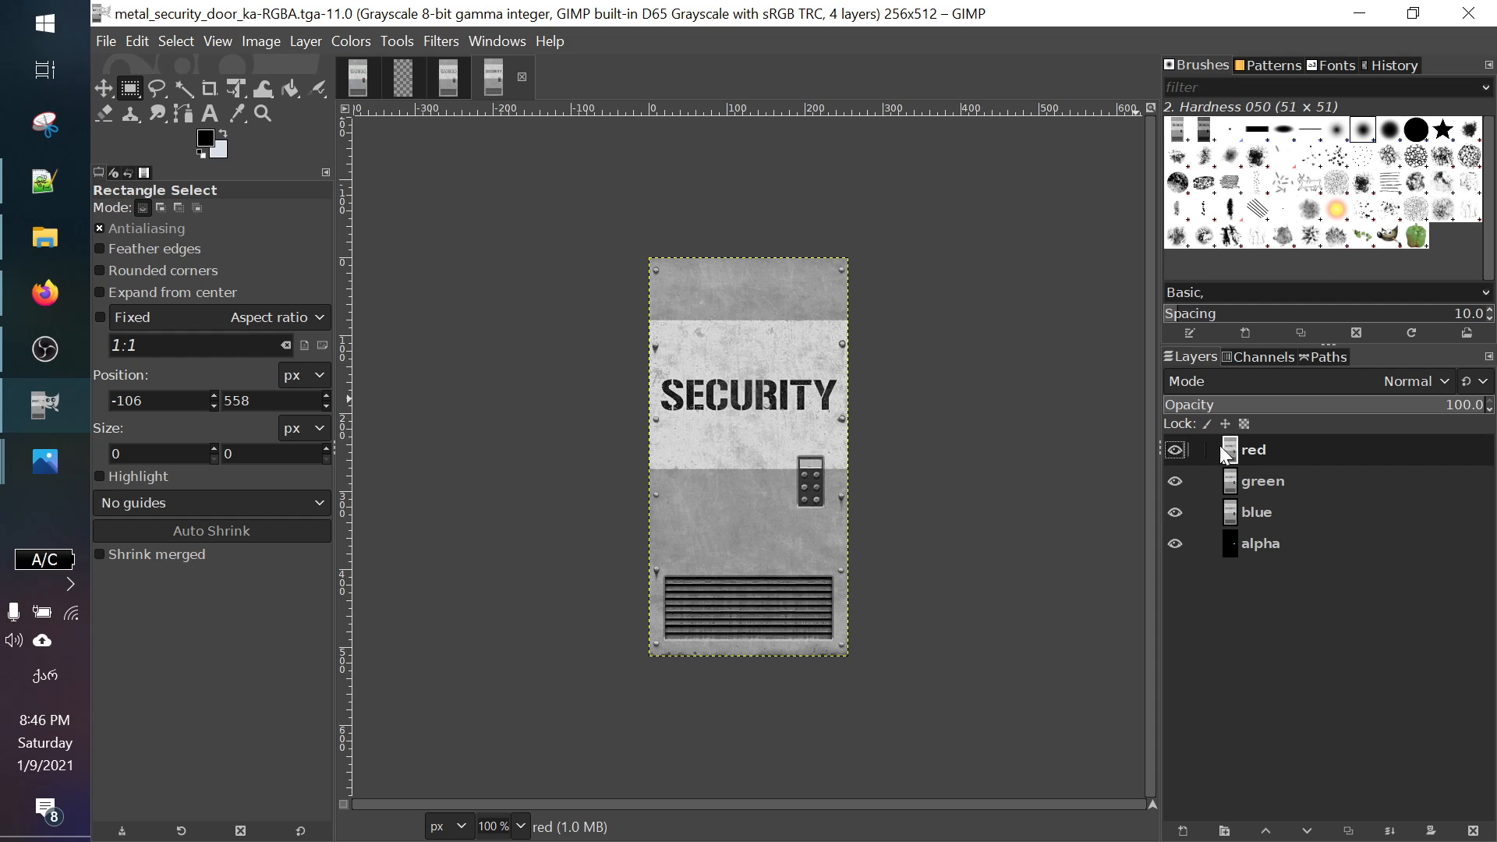
pyautogui.hotkey('ctrl', 'v')
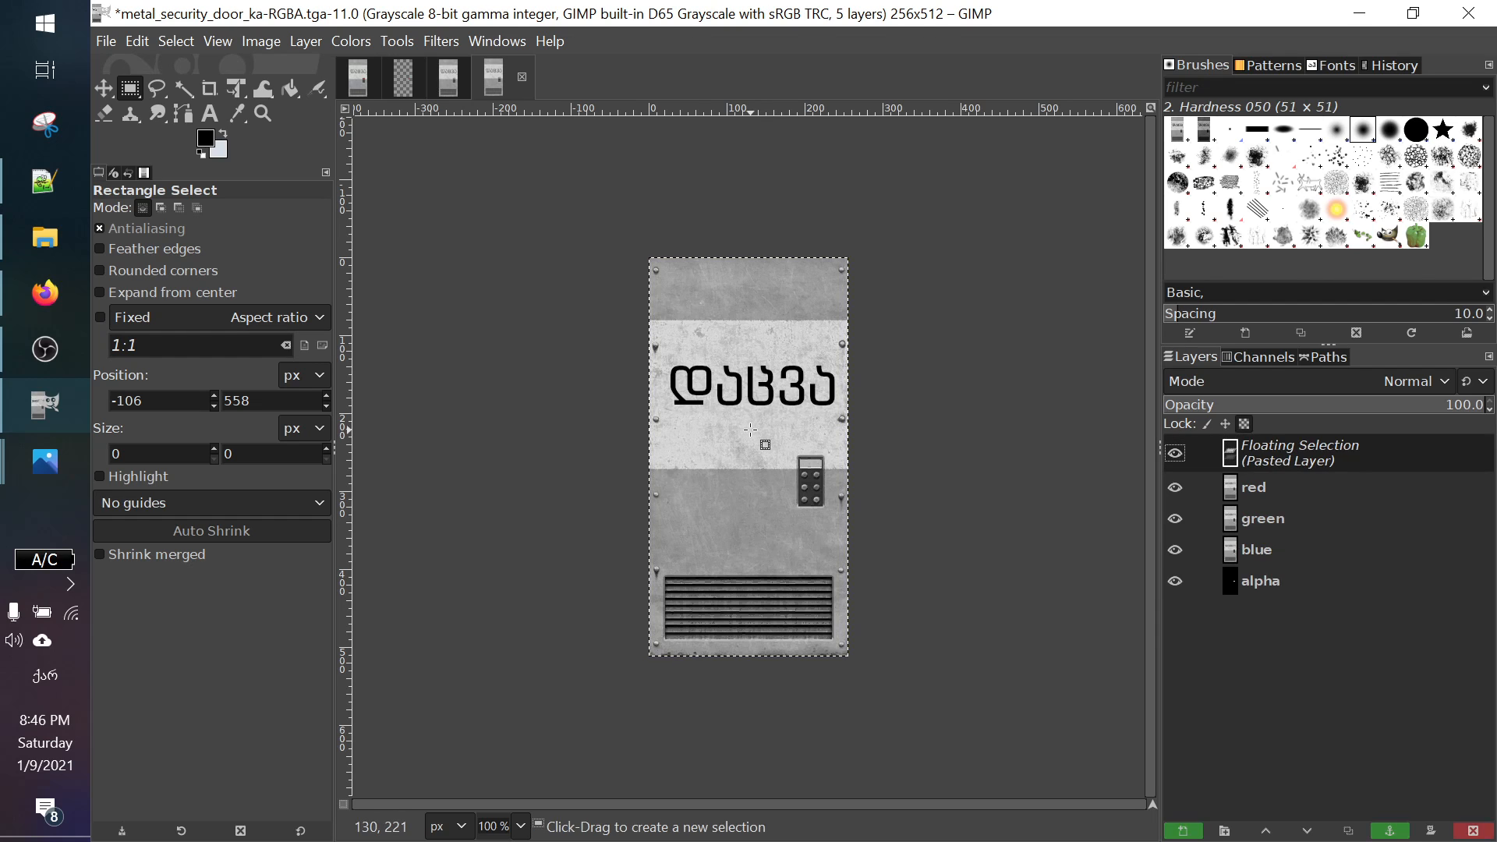
pyautogui.click(907, 410)
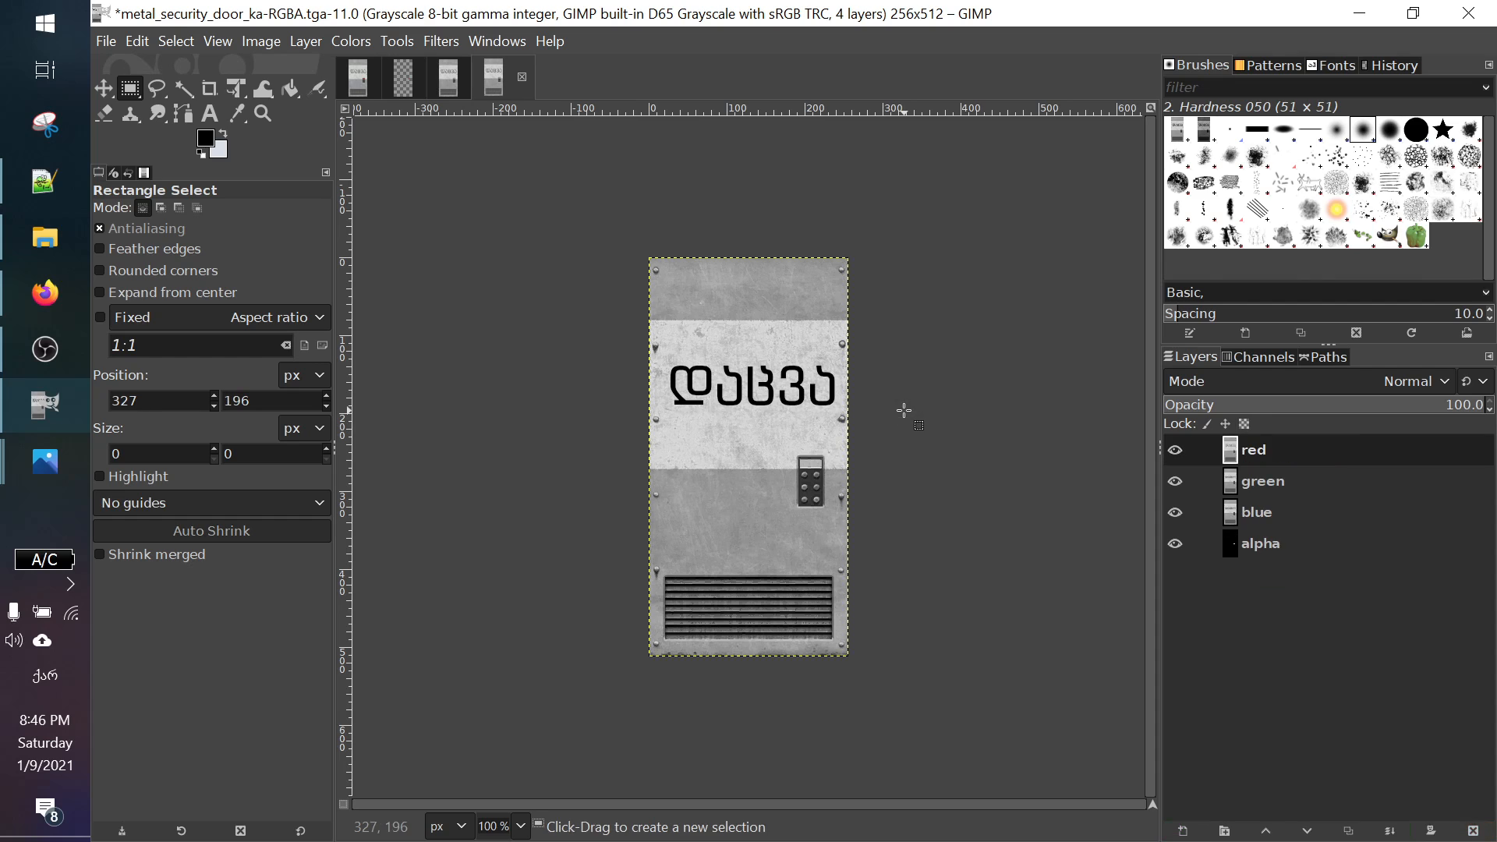
# Step: Copy the green layer of metal_security_door_org-RGB, paste it onto the green layer of metal_security_door_ka-RGBA and anchor it
pyautogui.click(1272, 479)
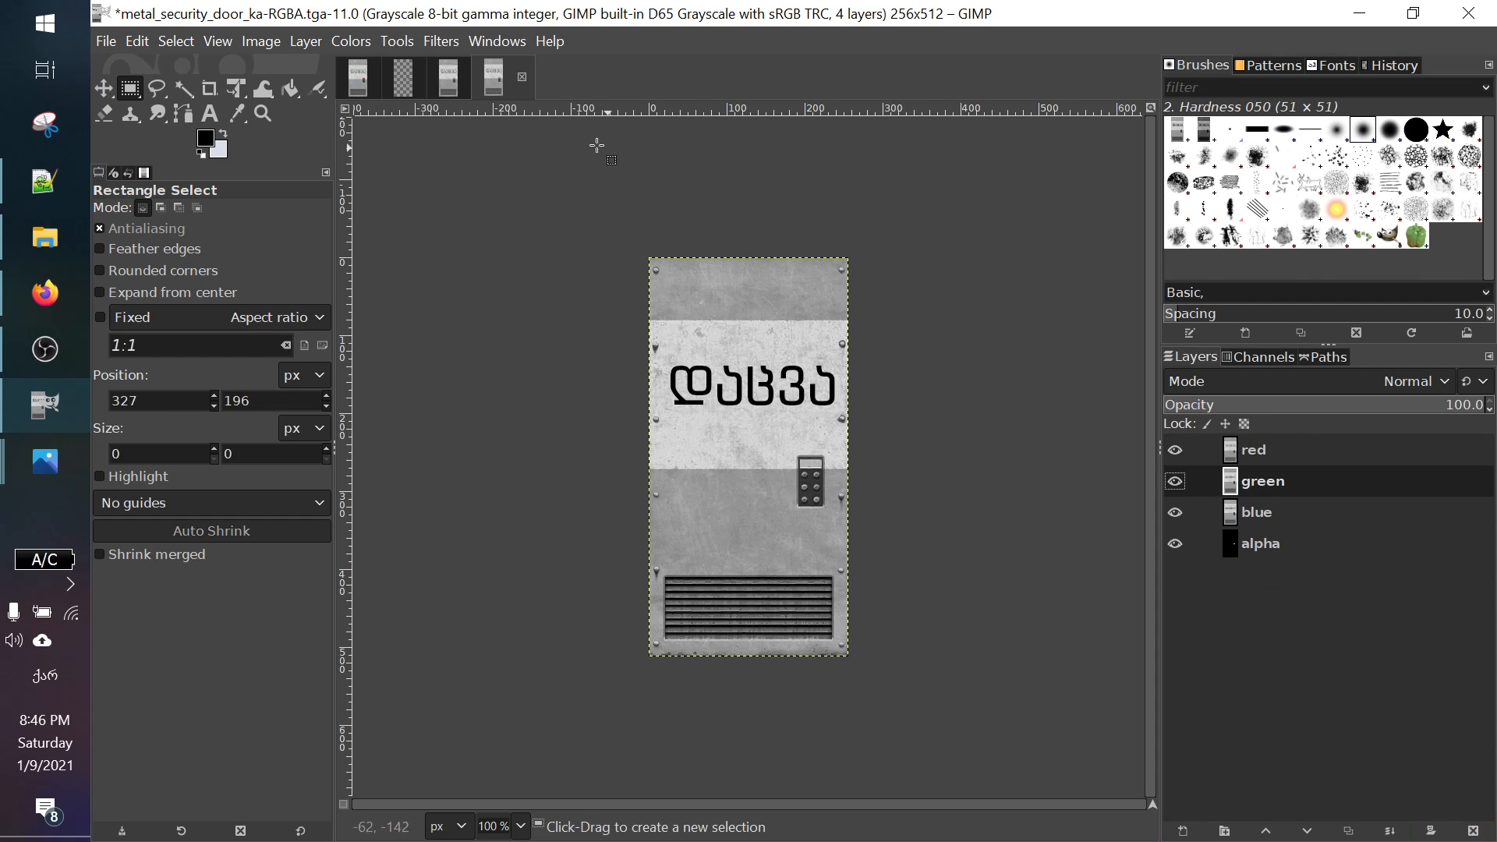
pyautogui.click(451, 87)
pyautogui.click(1303, 481)
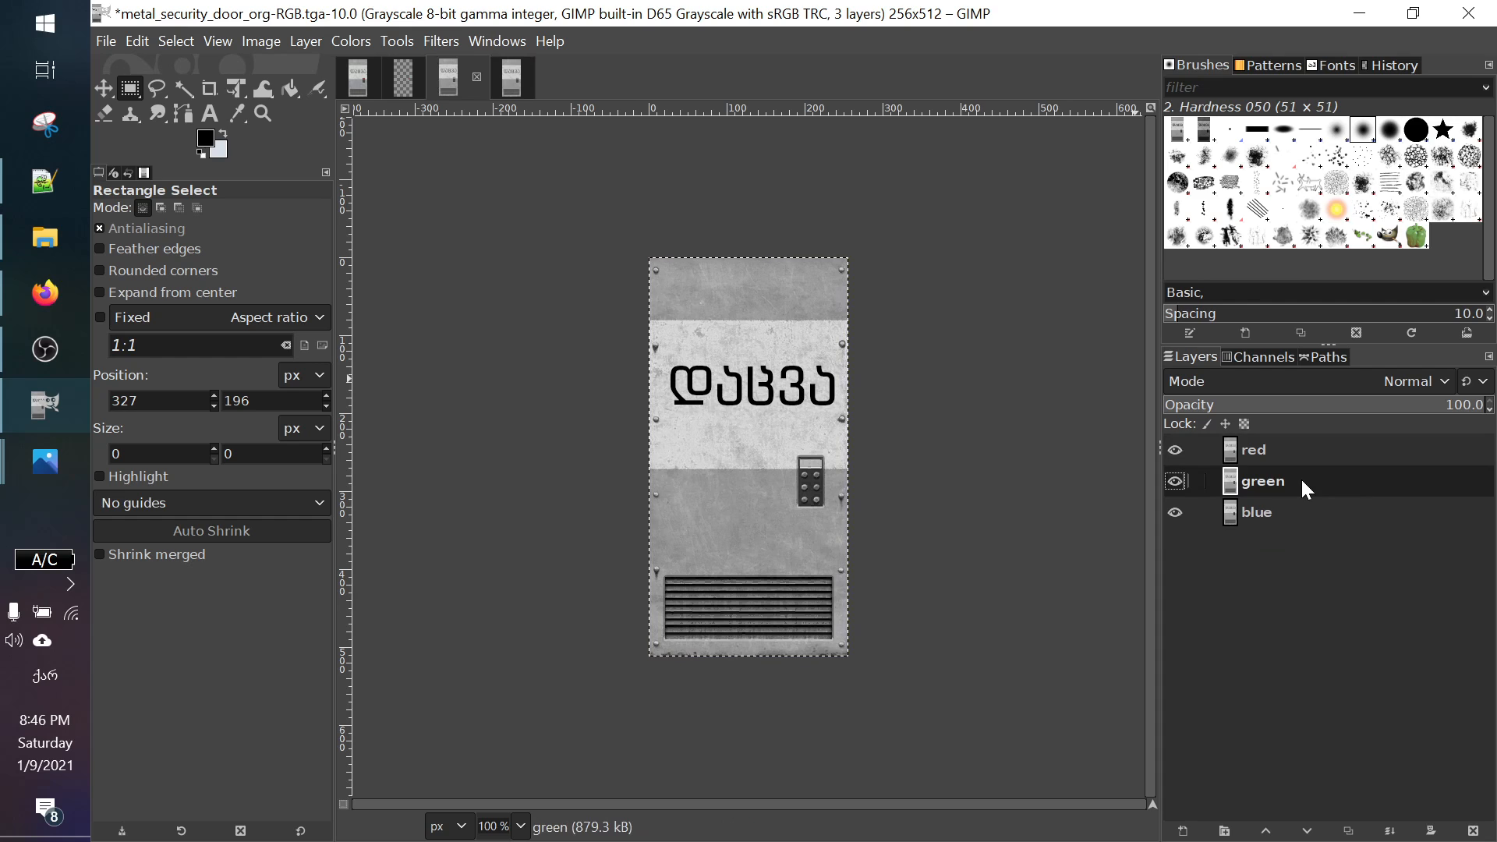
pyautogui.hotkey('ctrl', 'c')
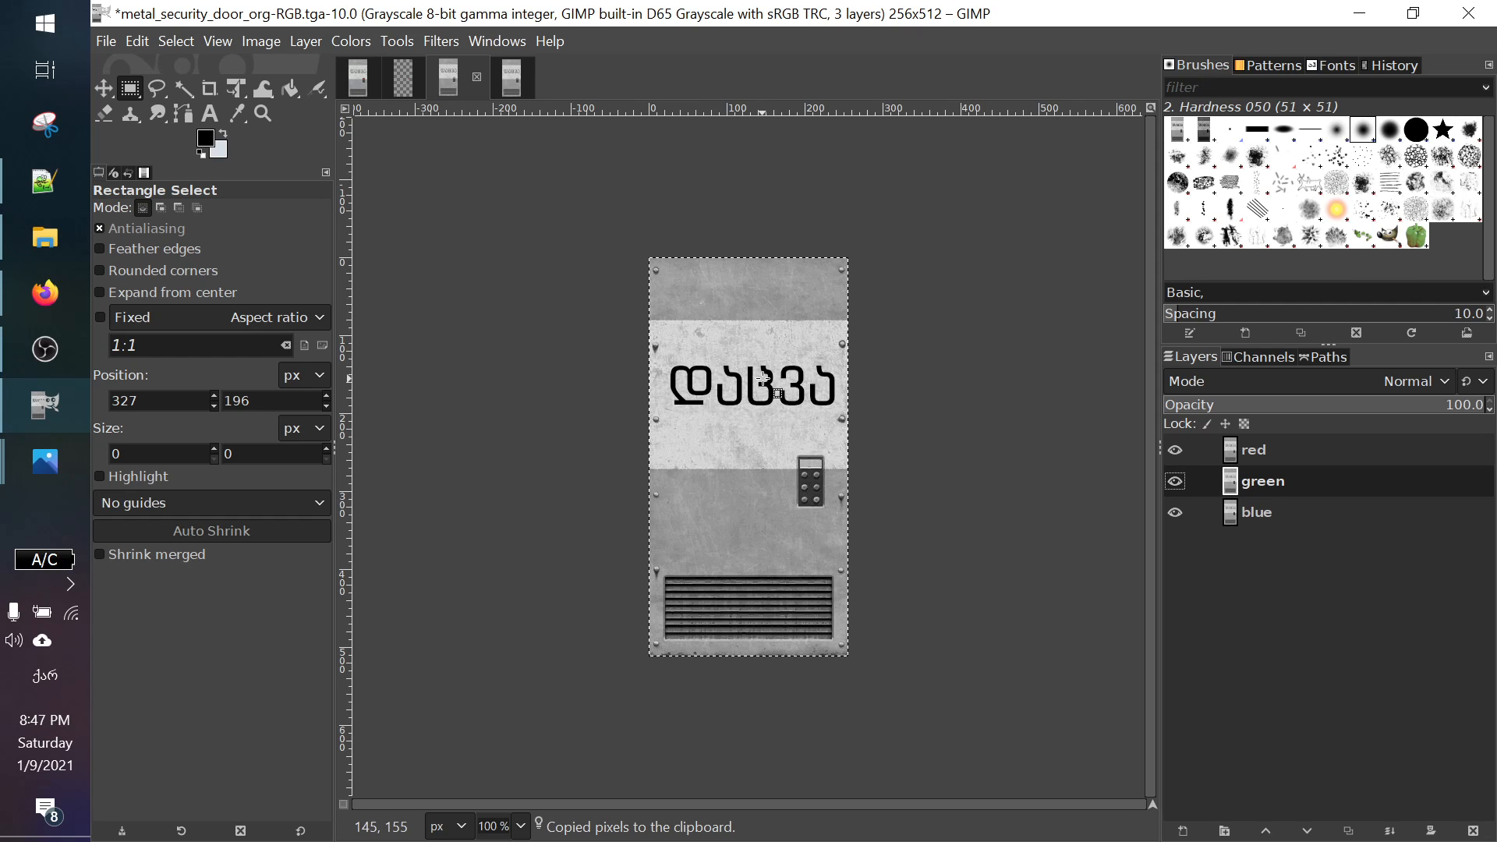
pyautogui.click(511, 78)
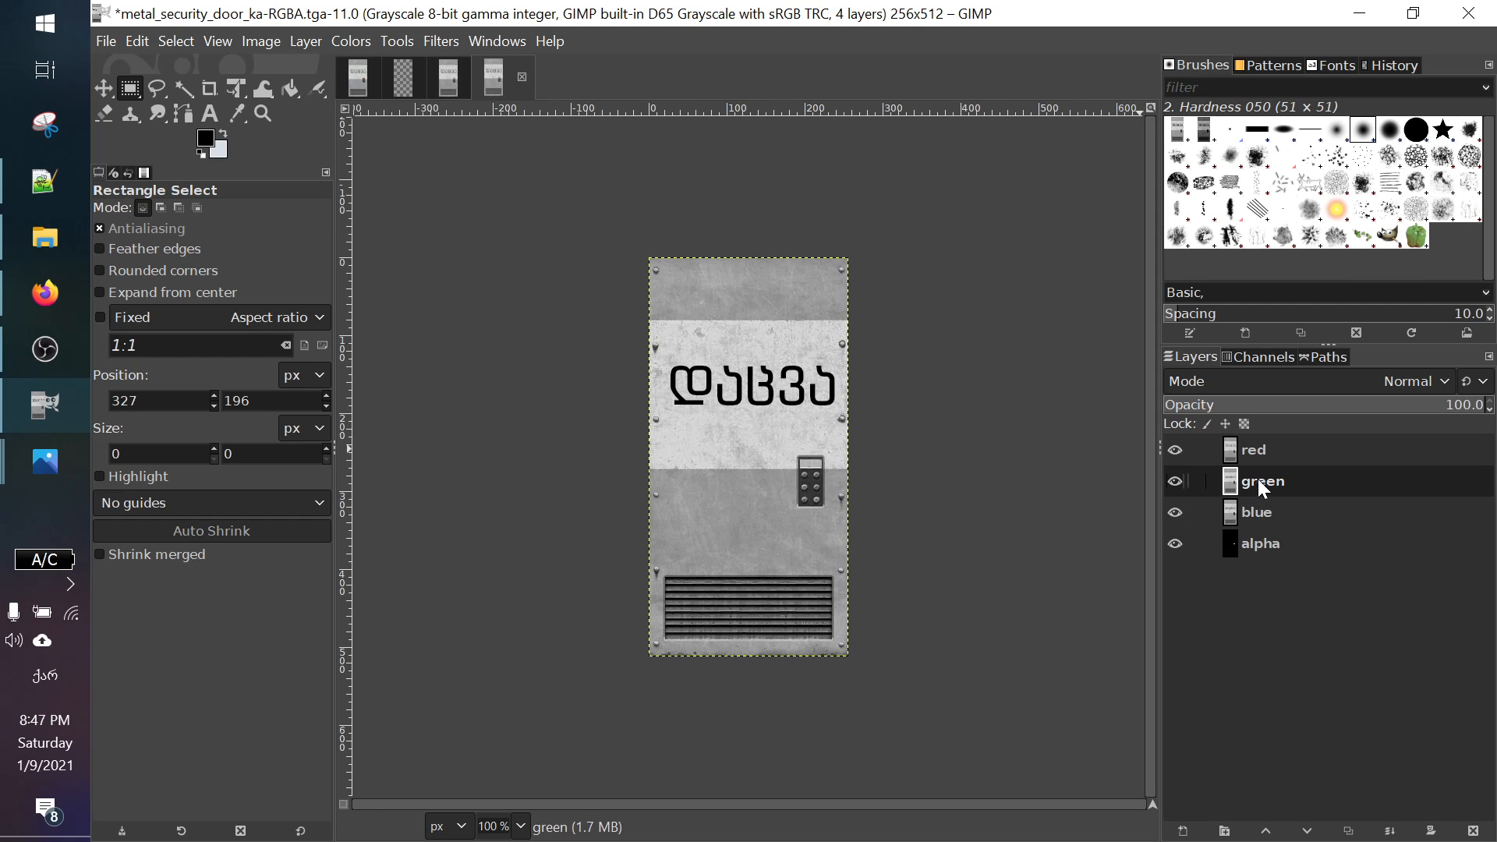
pyautogui.hotkey('ctrl', 'v')
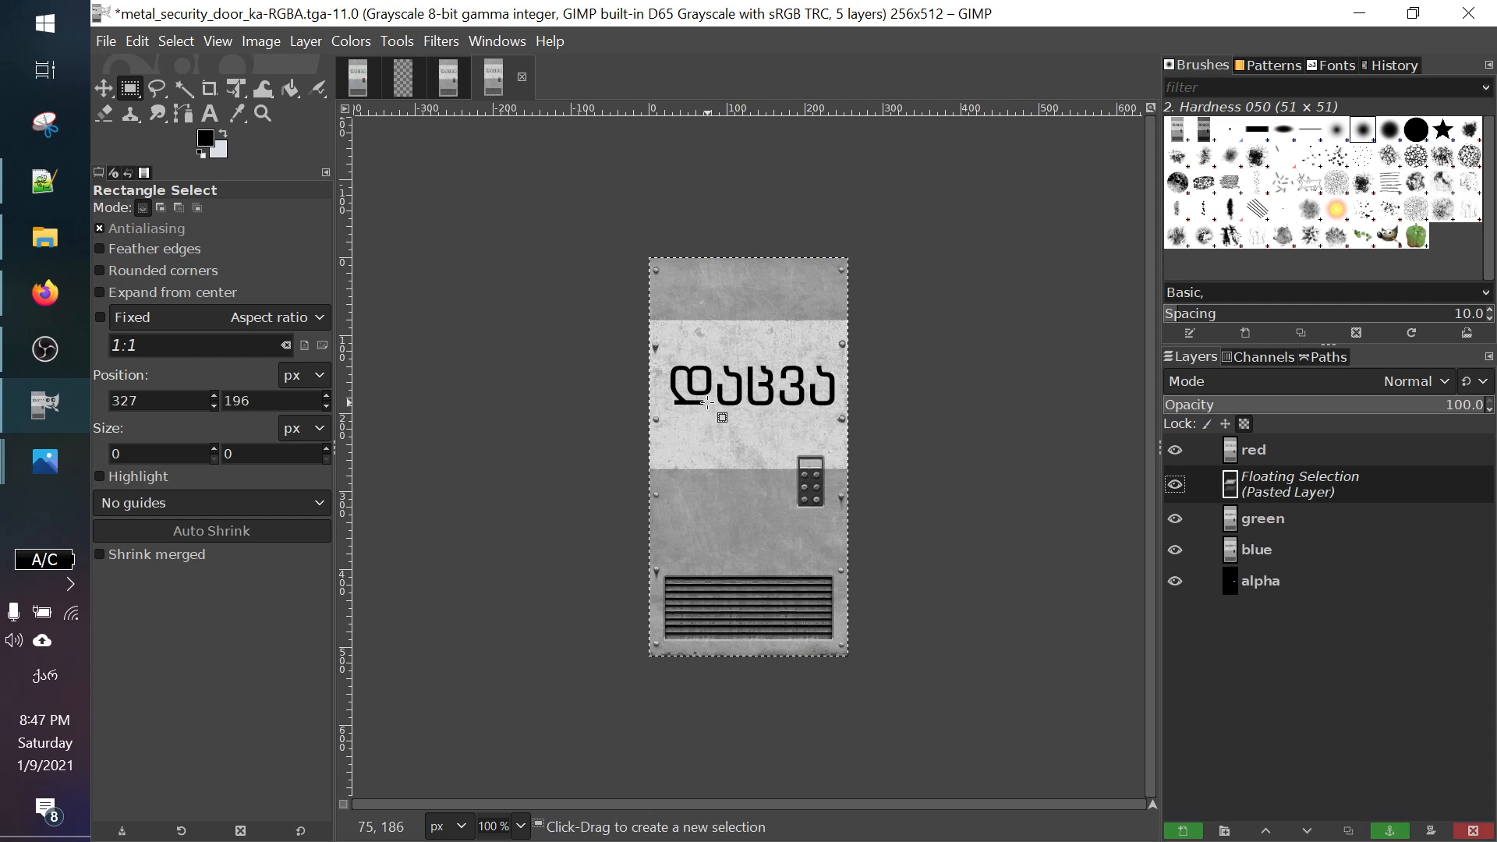
pyautogui.click(920, 454)
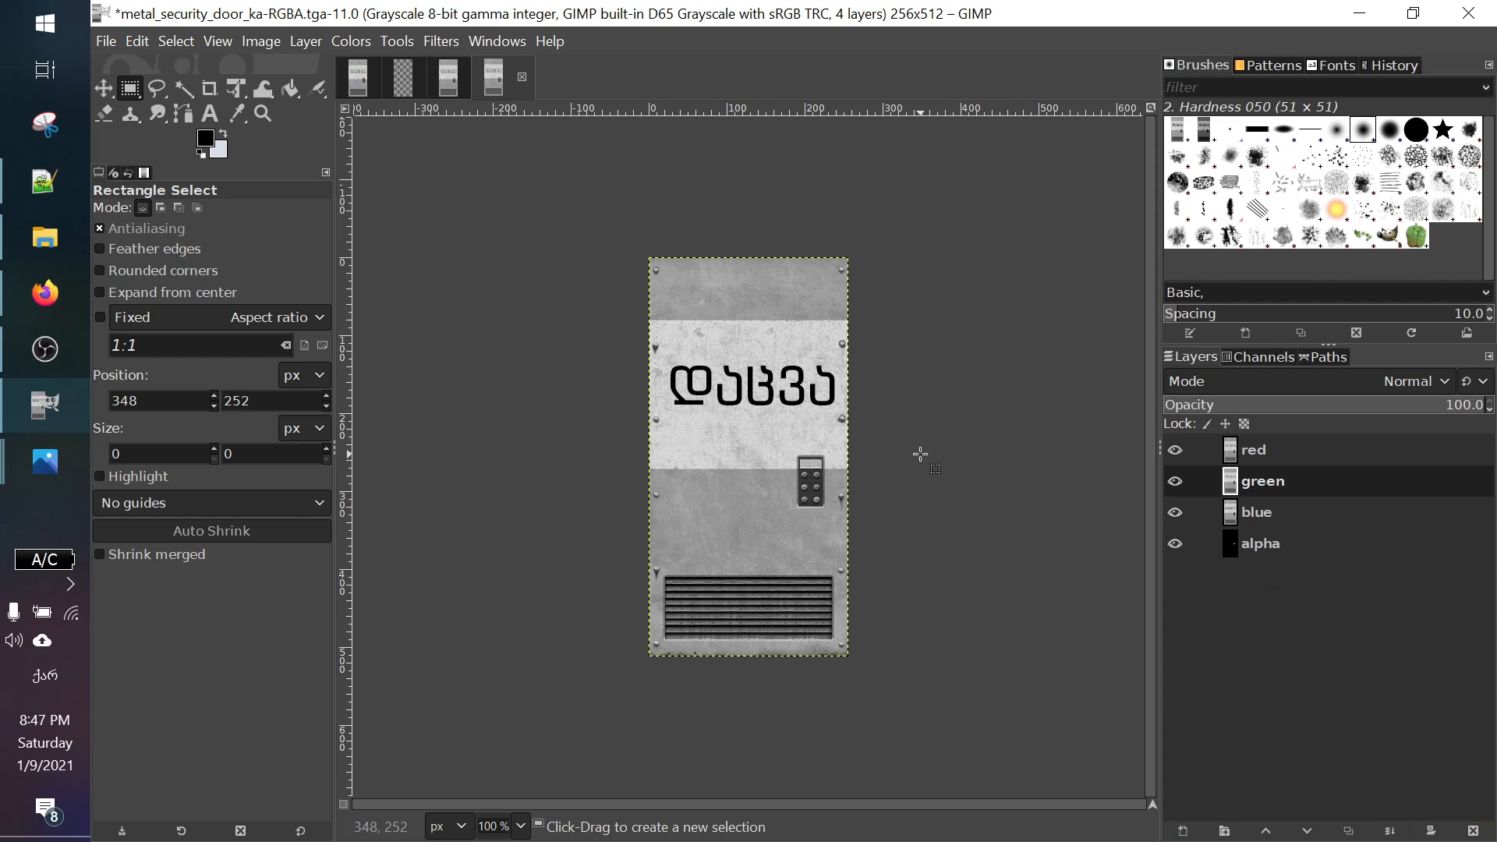
# Step: With red and green hidden in both decomposed images, paste the org-RGB blue layer onto the ka-RGBA blue layer and anchor it
pyautogui.click(1176, 481)
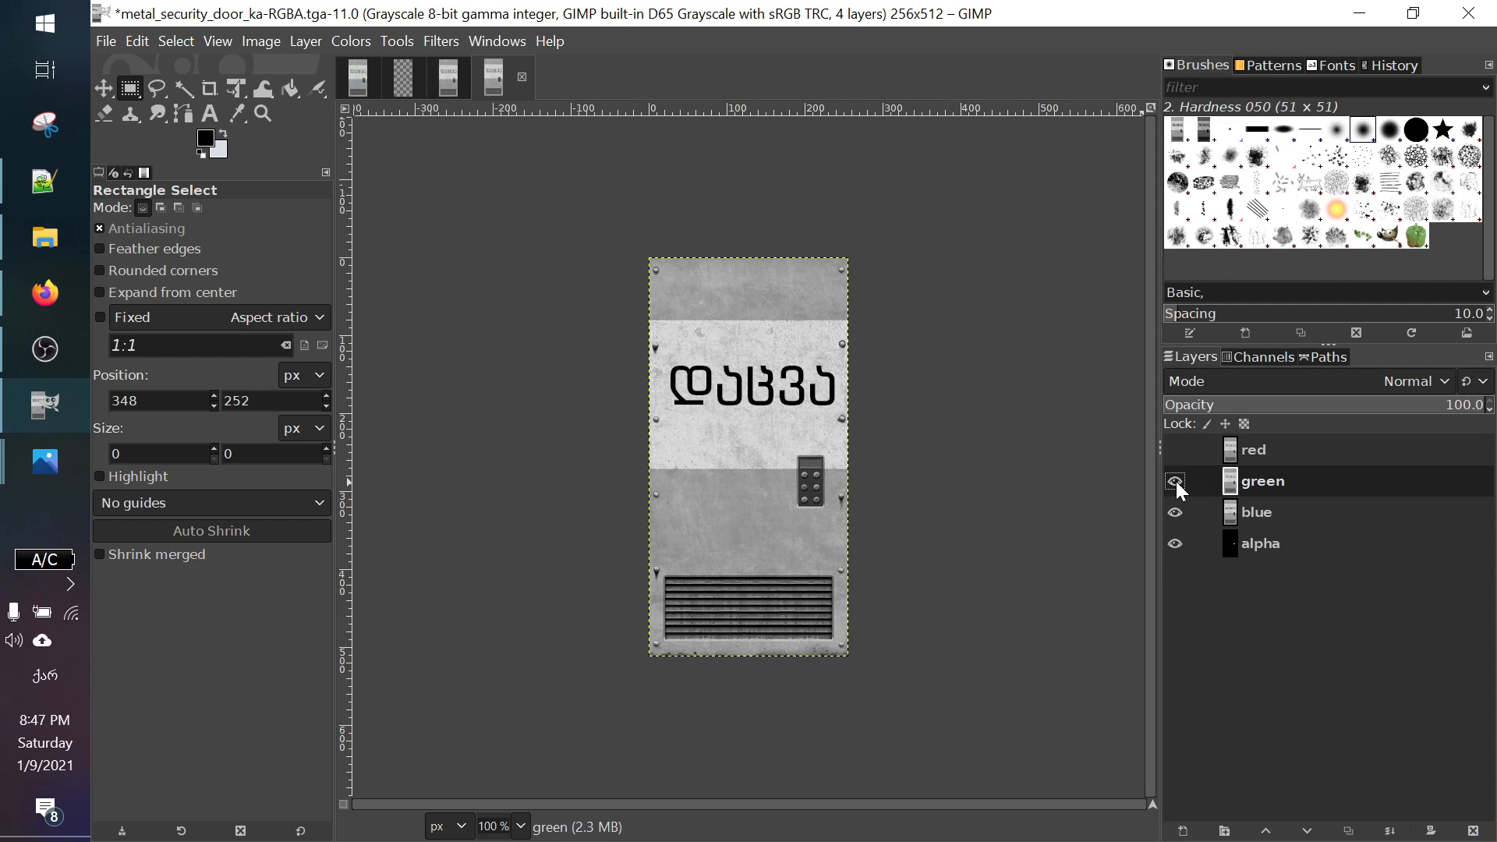
pyautogui.click(1176, 481)
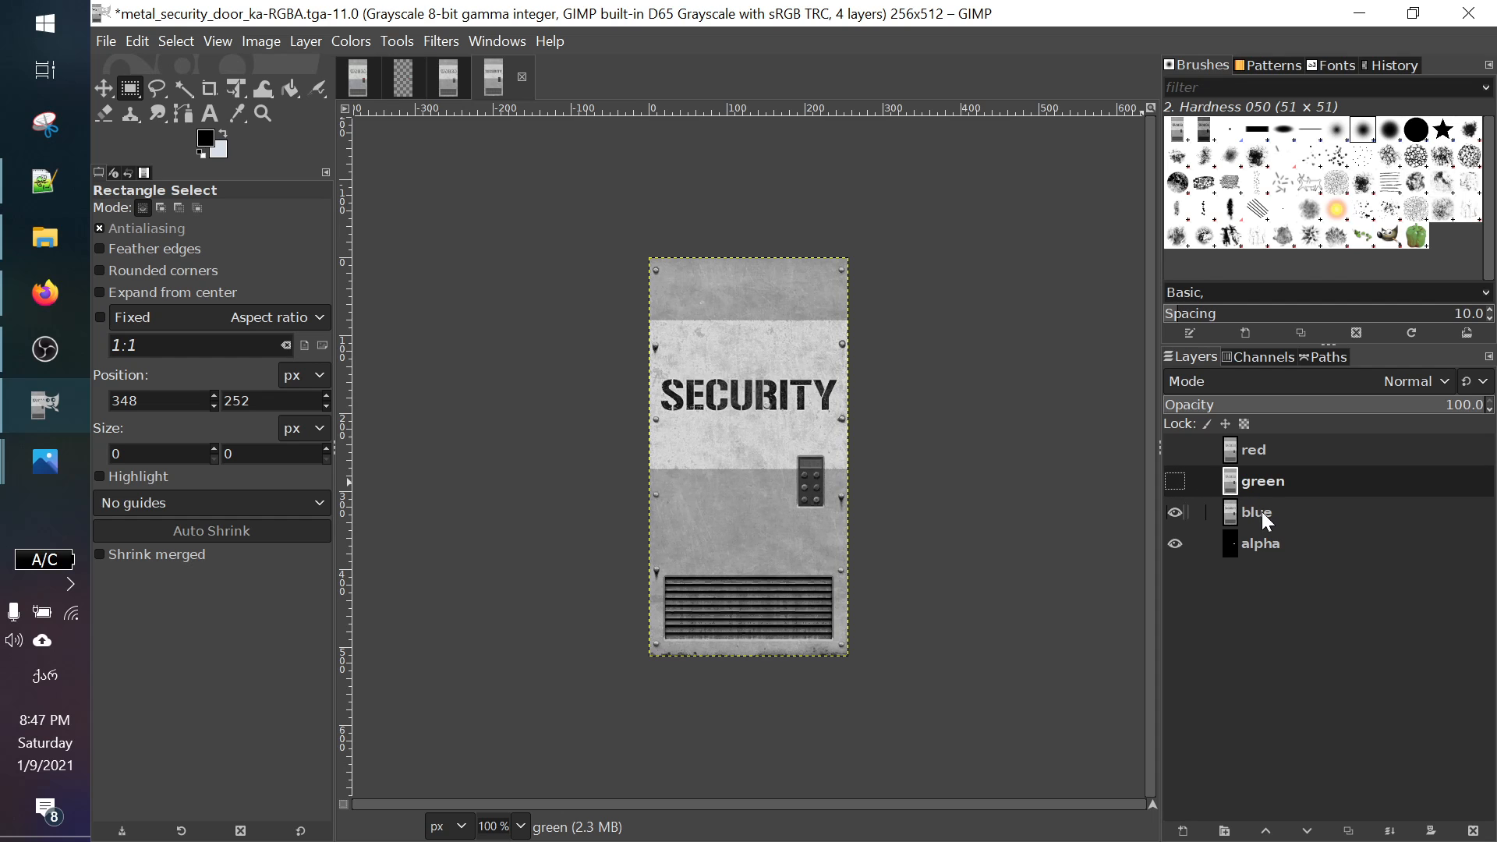
pyautogui.click(1267, 513)
pyautogui.click(443, 86)
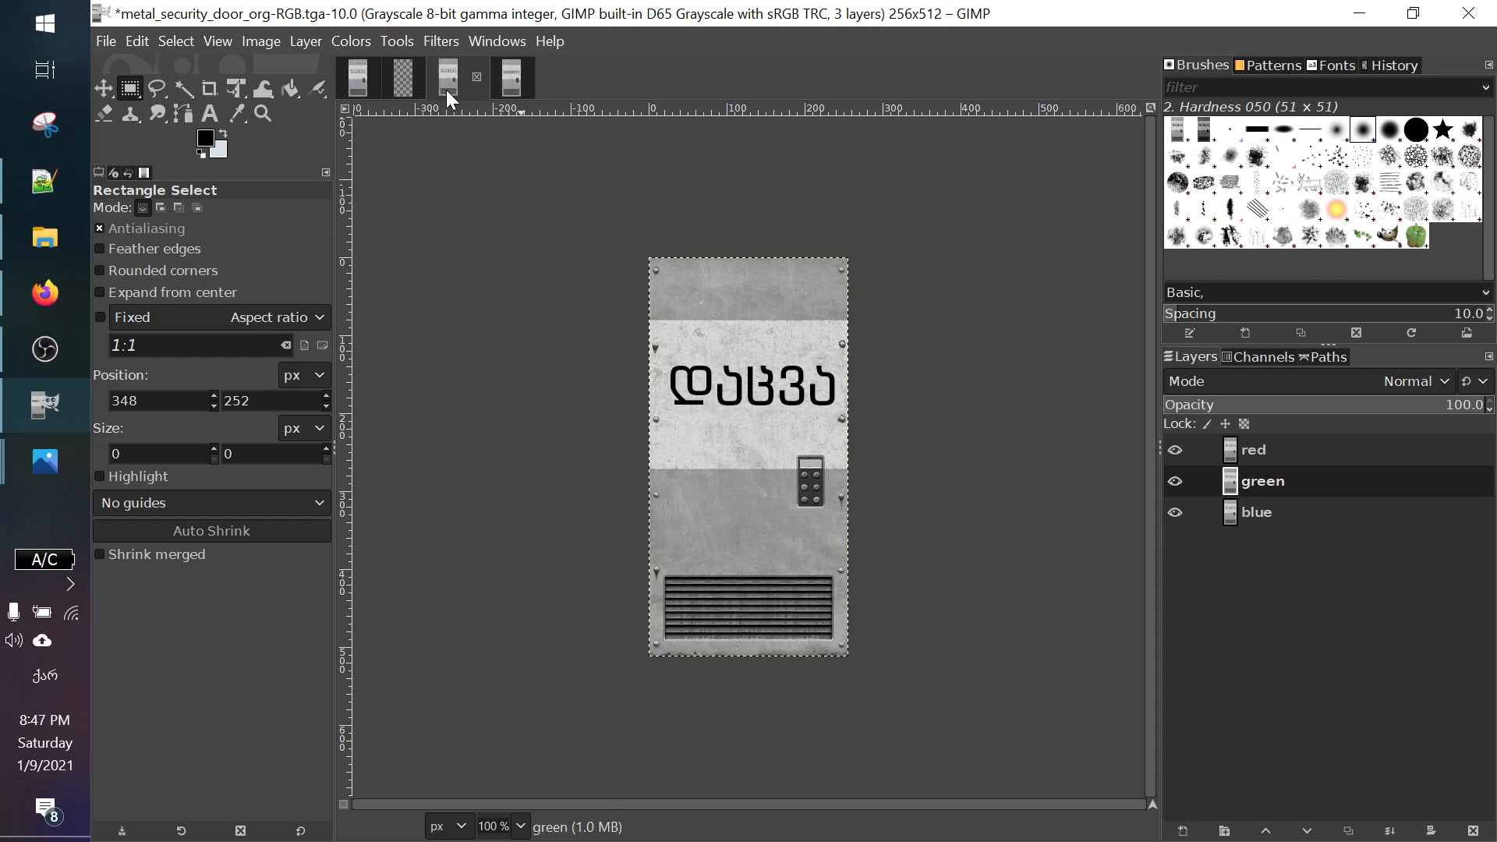
pyautogui.click(1174, 450)
pyautogui.click(1267, 522)
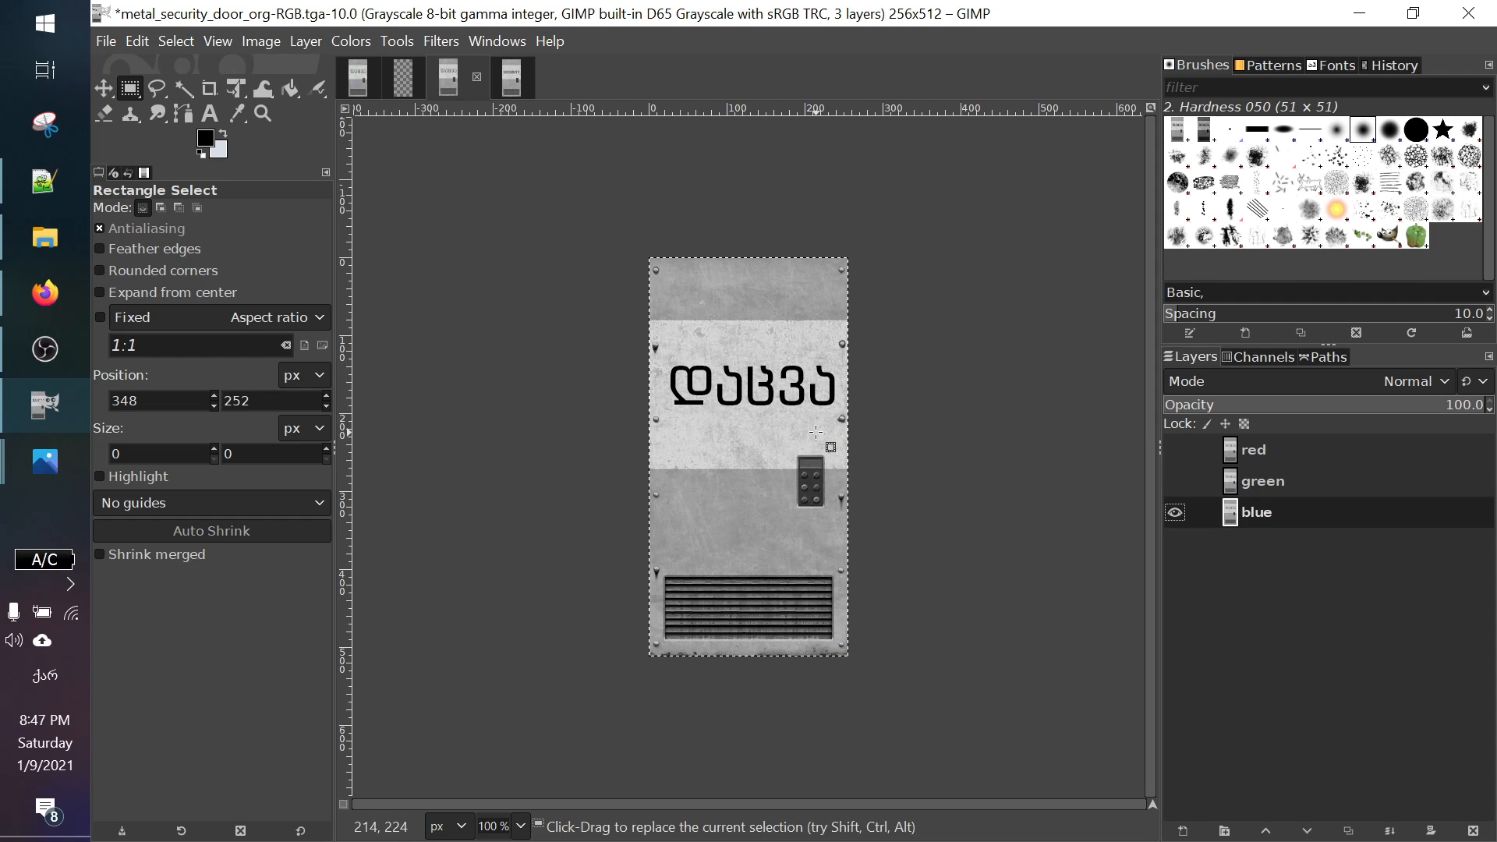
pyautogui.hotkey('ctrl', 'c')
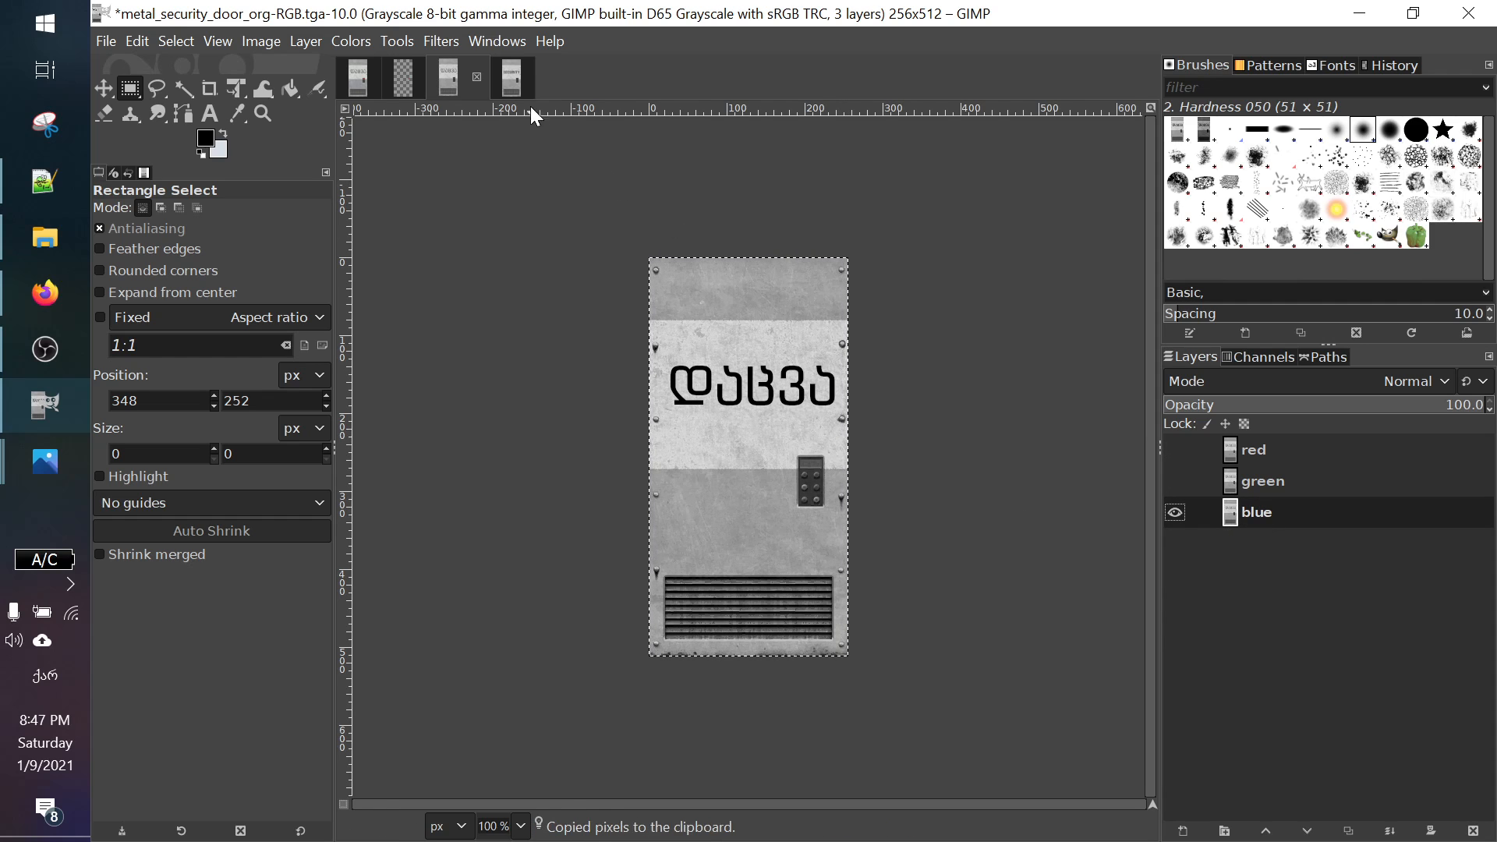
pyautogui.click(512, 78)
pyautogui.hotkey('ctrl', 'v')
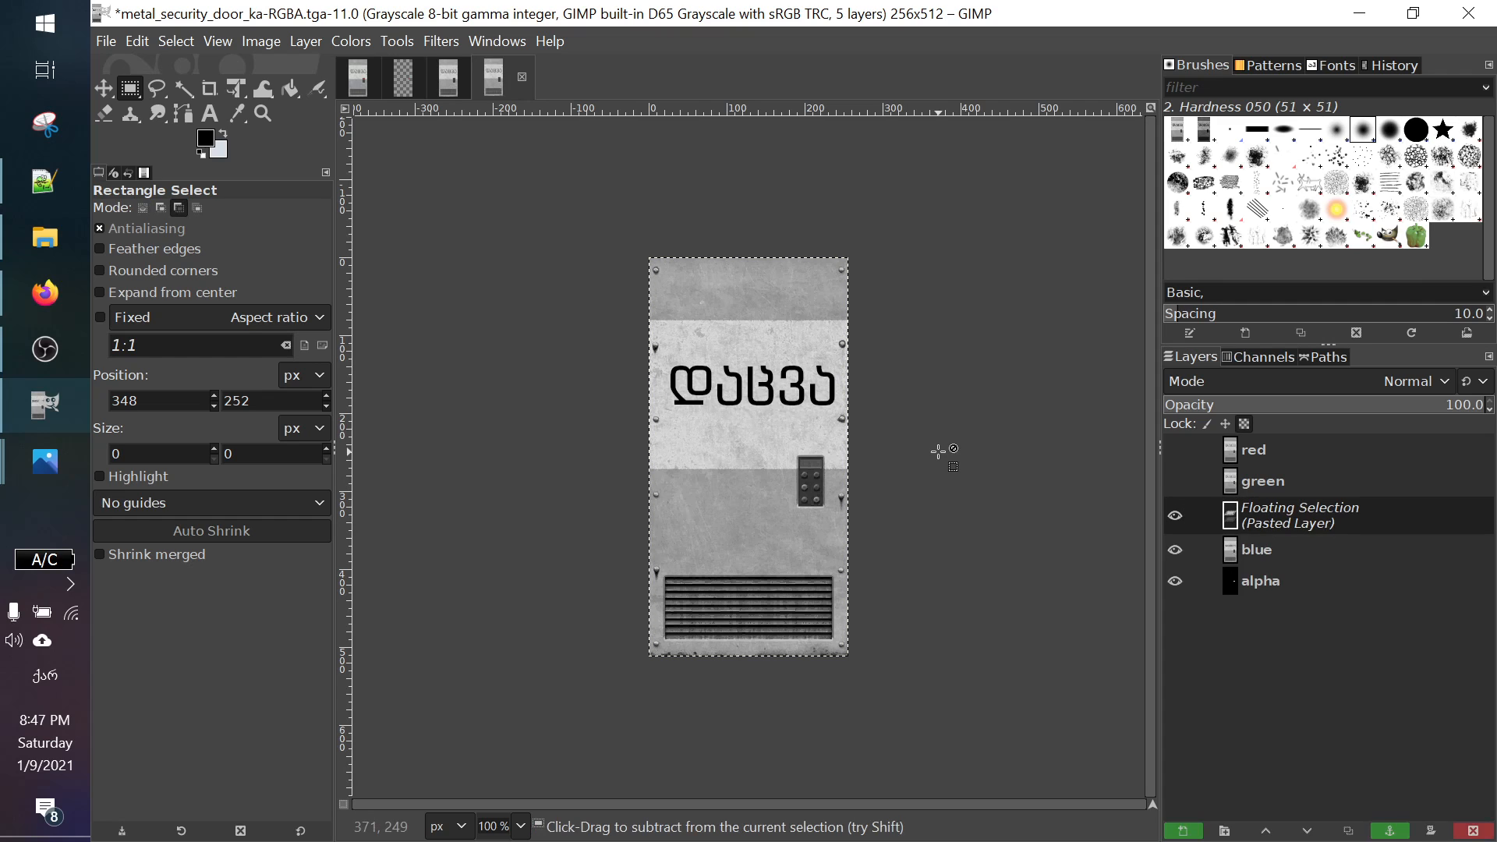
pyautogui.click(943, 436)
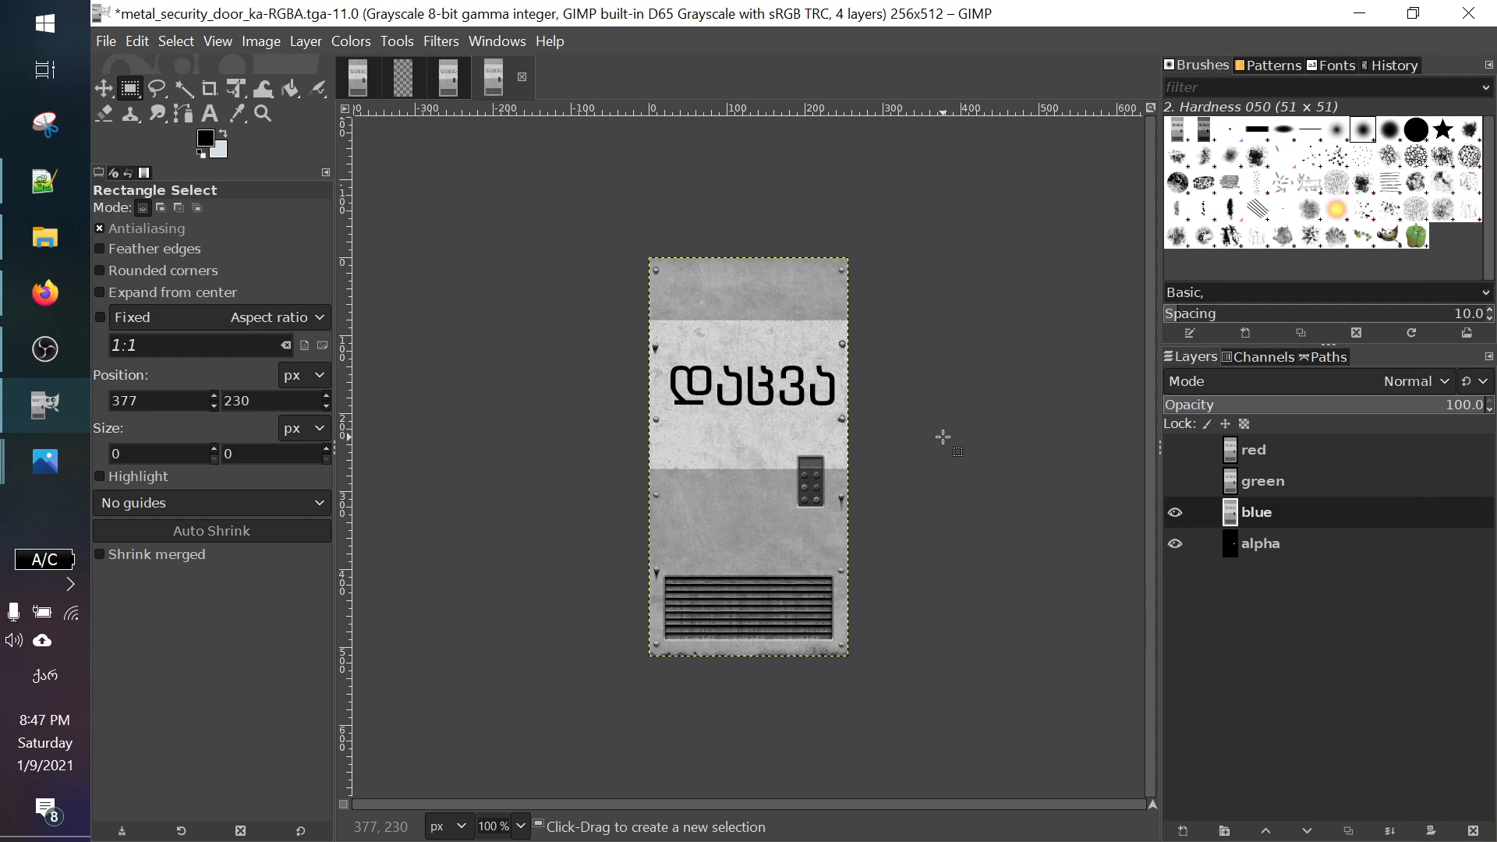
# Step: Toggle the visibility of the red, green and blue layers in metal_security_door_ka-RGBA to check the replaced channels and the alpha layer beneath
pyautogui.click(1174, 513)
pyautogui.click(1175, 512)
pyautogui.click(1175, 512)
pyautogui.click(1174, 513)
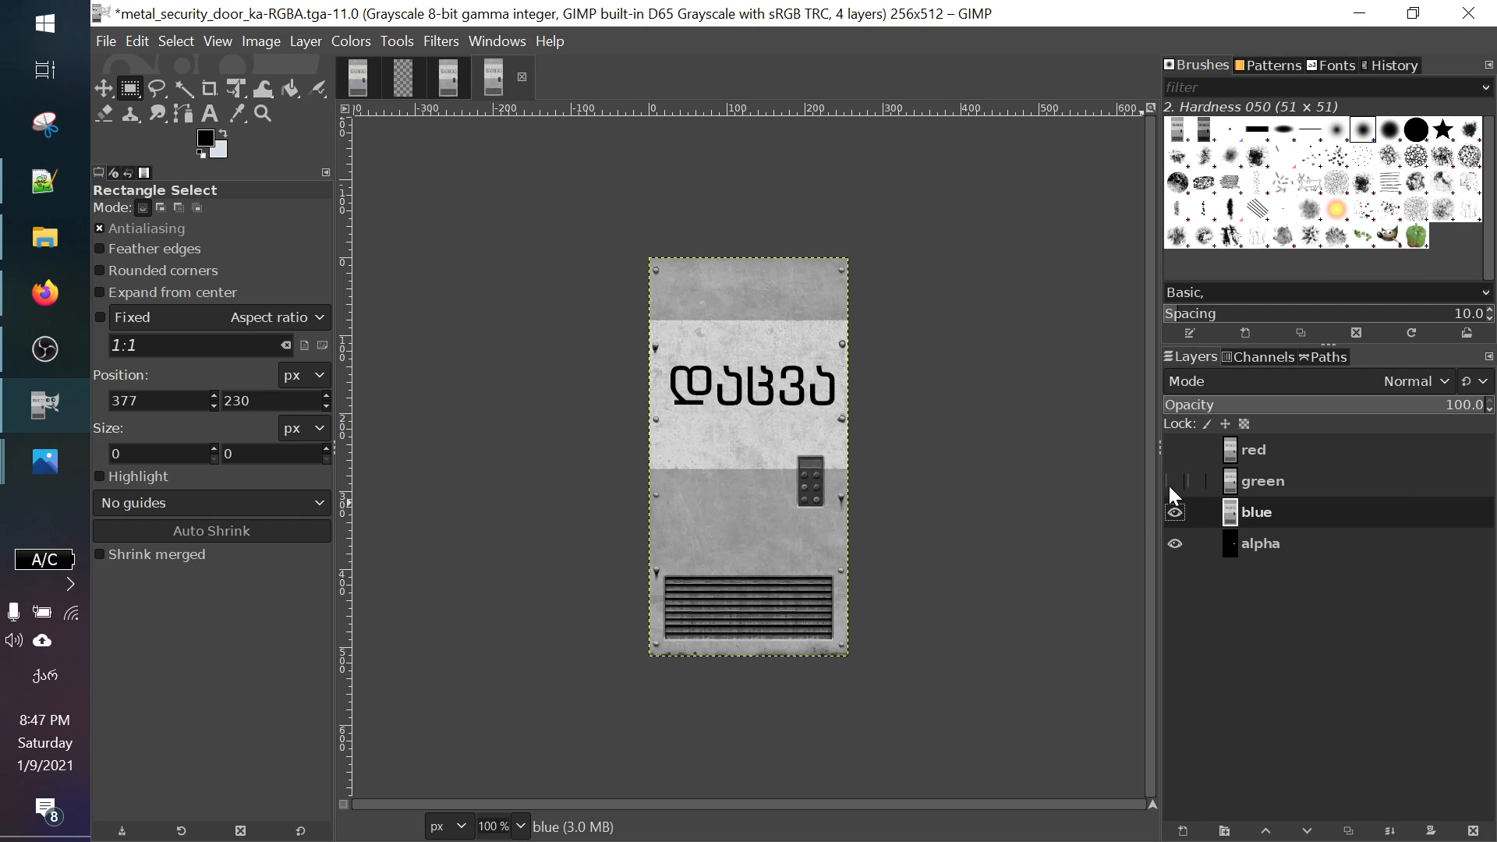
pyautogui.click(1172, 452)
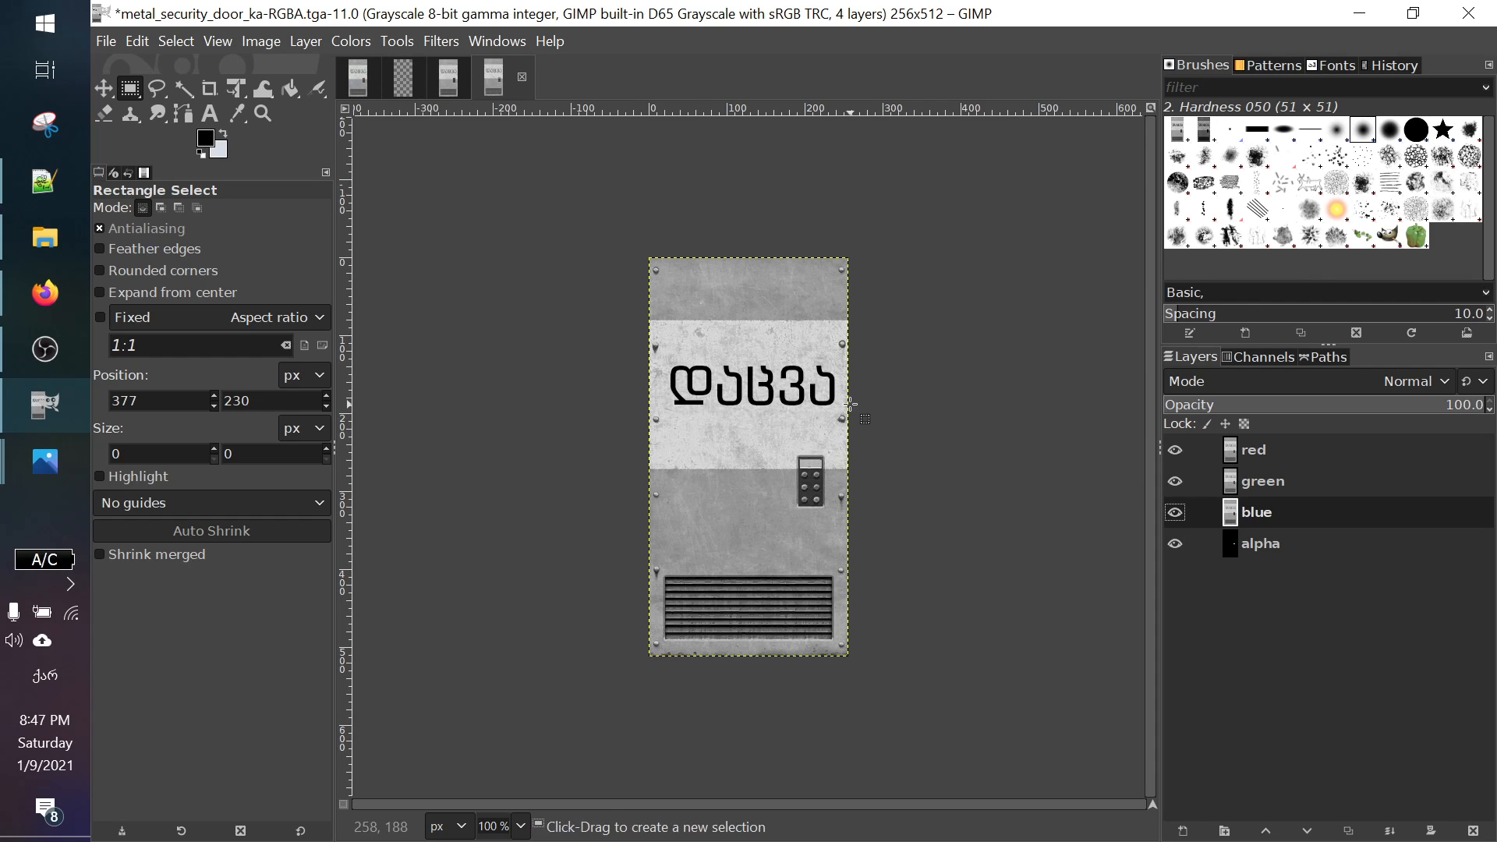
pyautogui.click(1173, 476)
pyautogui.click(1169, 447)
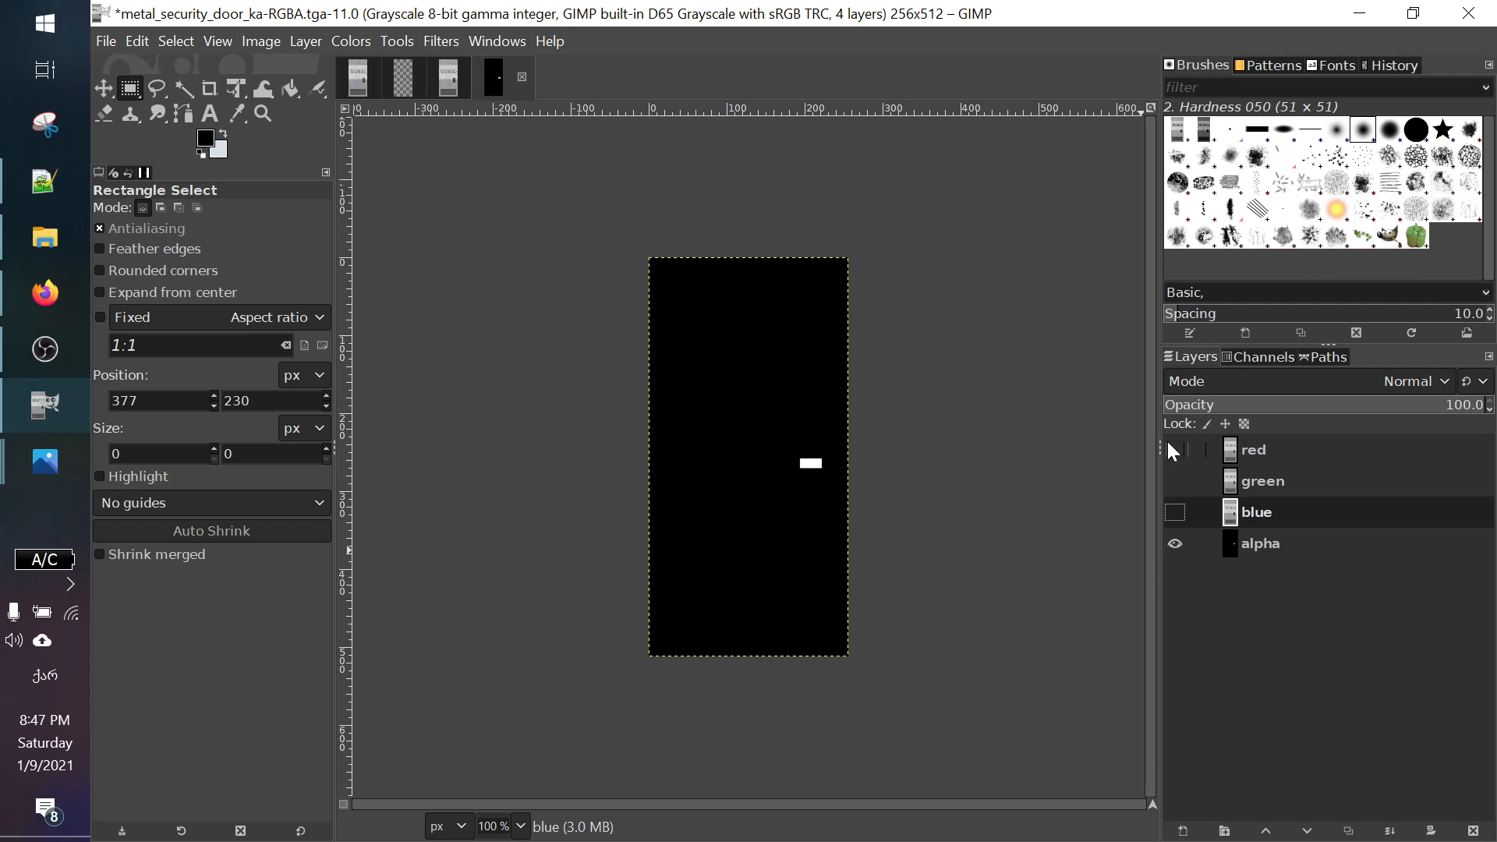
# Step: Show the red, green, blue and alpha layers of metal_security_door_ka-RGBA and recompose them into metal_security_door_ka
pyautogui.click(1176, 546)
pyautogui.click(1174, 538)
pyautogui.click(1174, 512)
pyautogui.click(1175, 481)
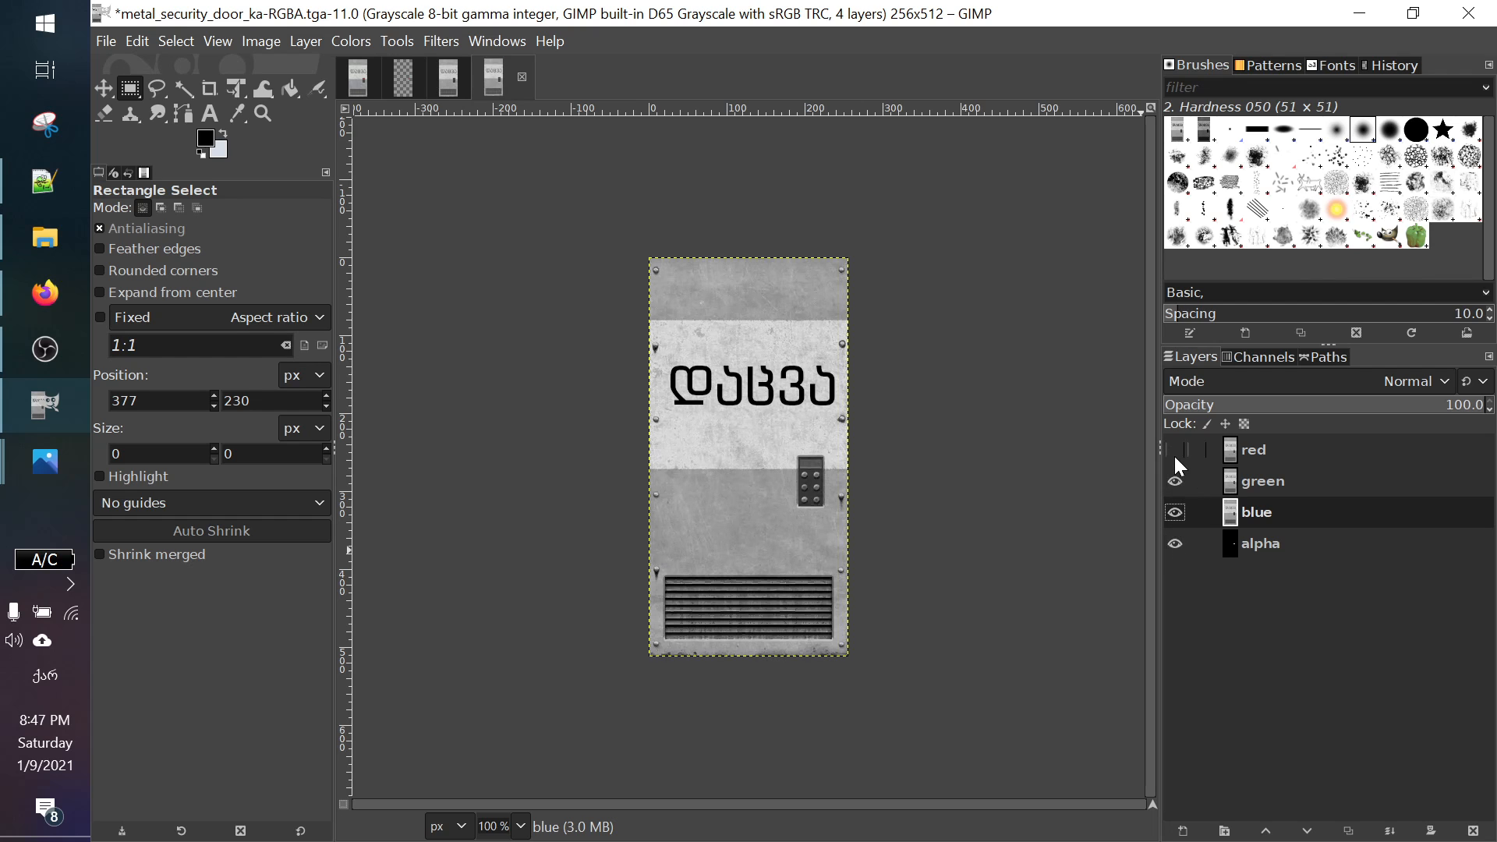
pyautogui.click(351, 40)
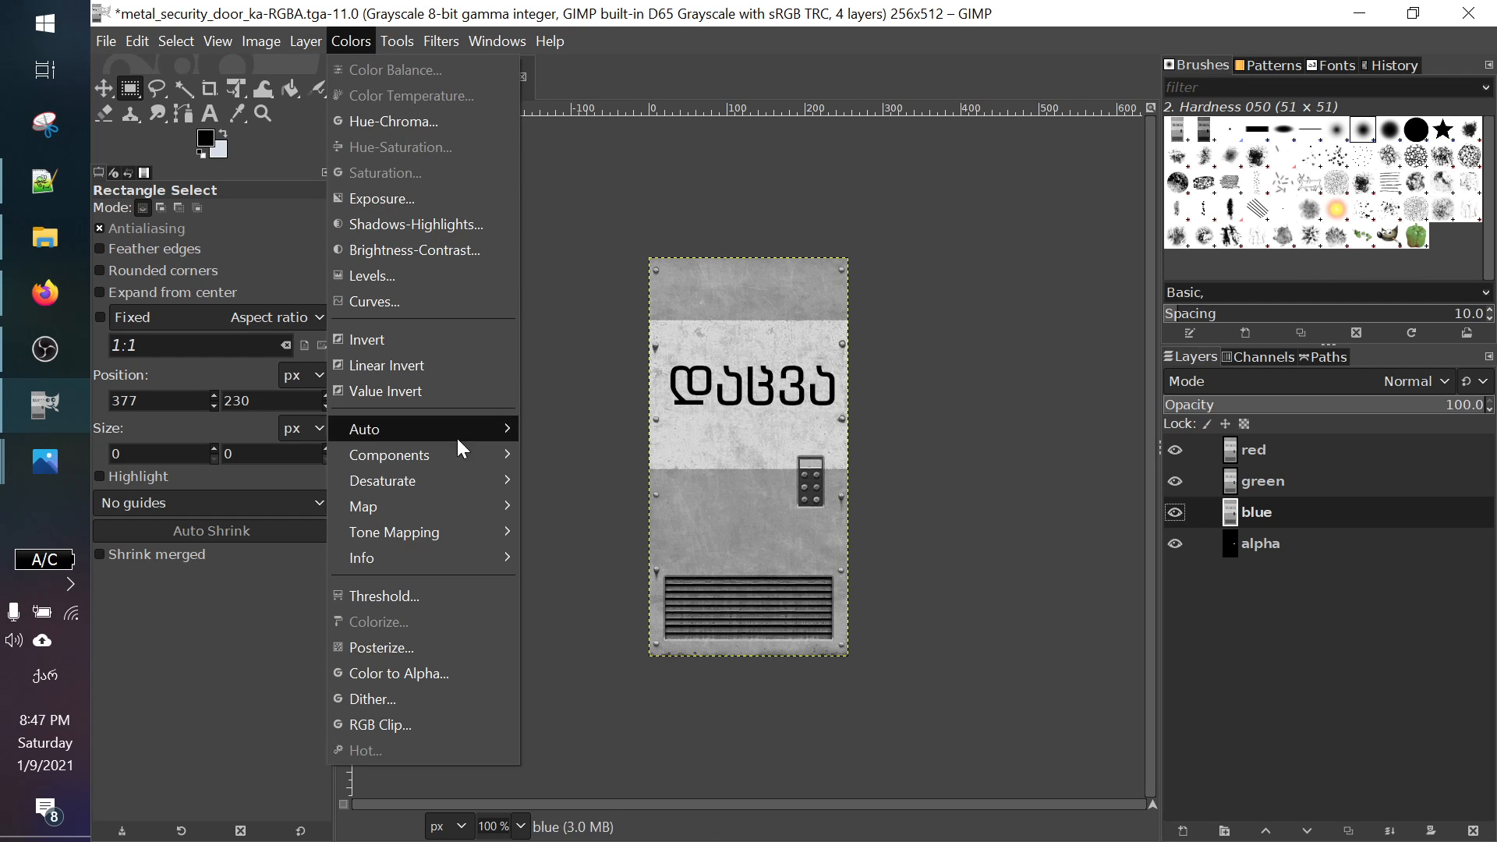
pyautogui.moveTo(455, 462)
pyautogui.click(599, 581)
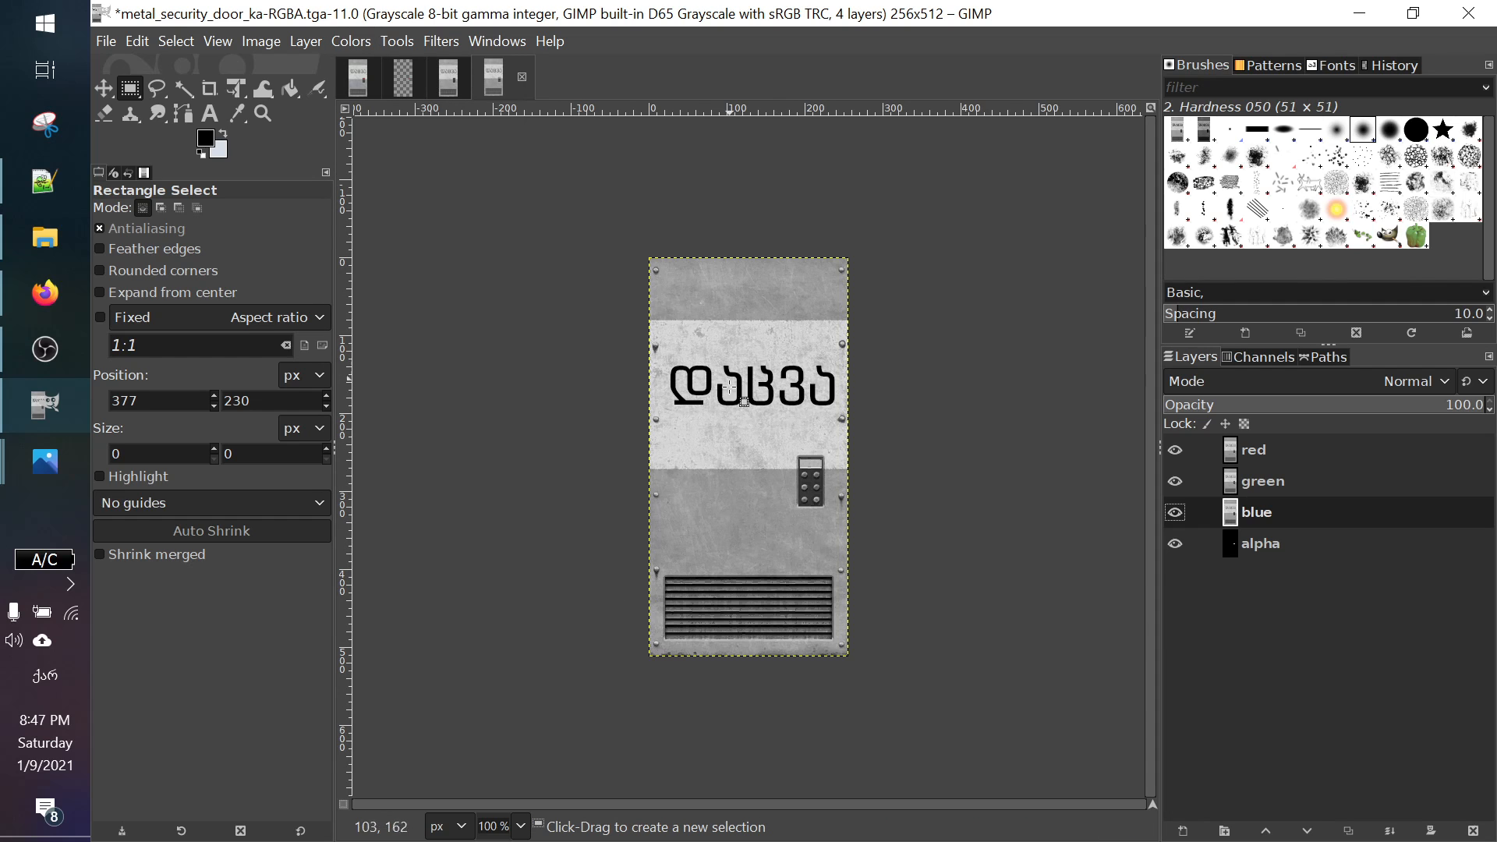
# Step: Inspect the recomposed metal_security_door_ka image by toggling its red, green, blue and alpha channels individually
pyautogui.click(397, 85)
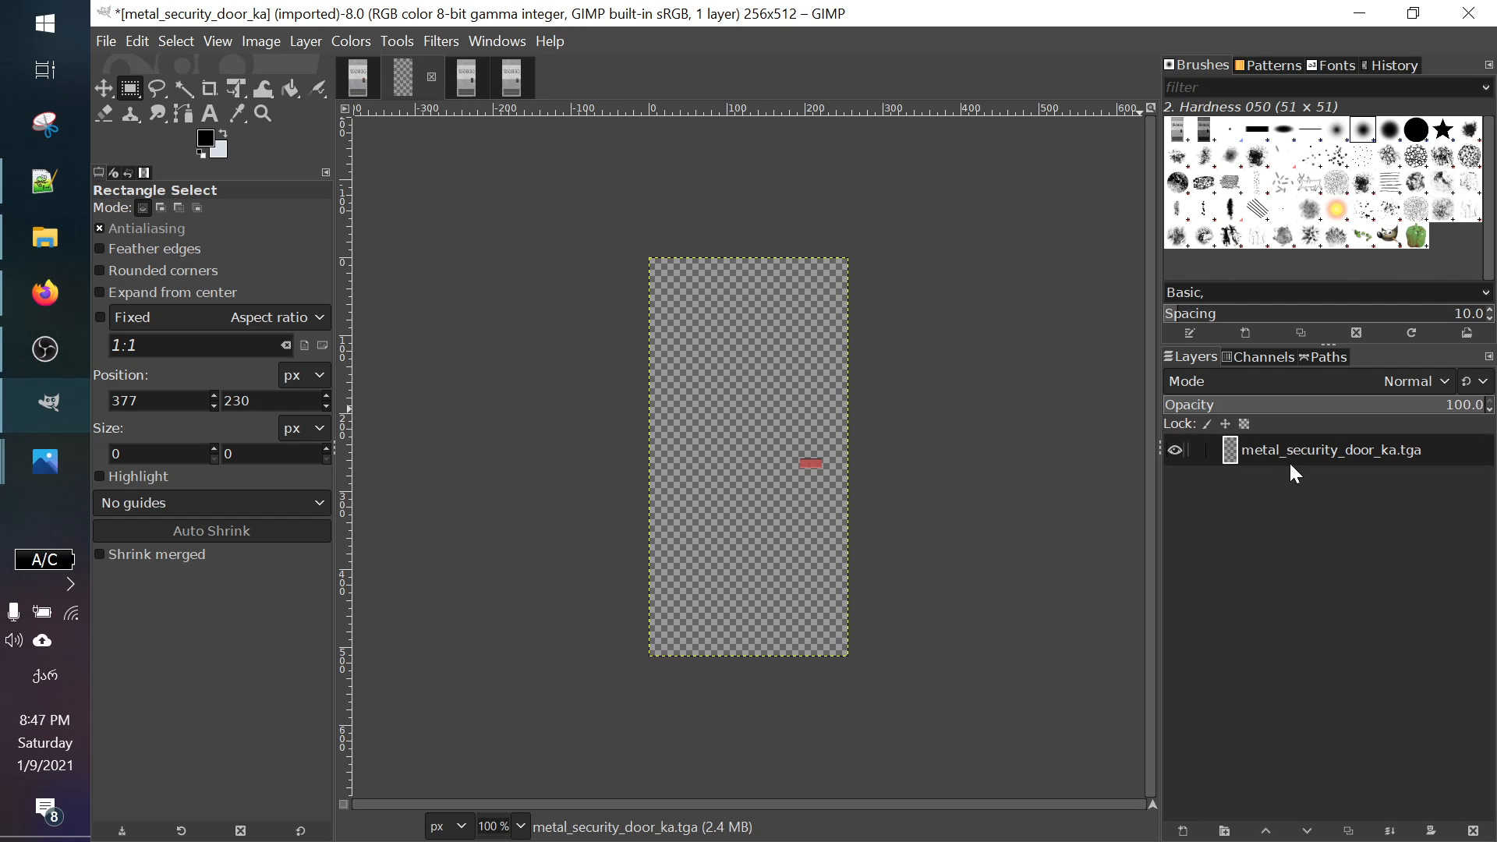
pyautogui.click(1261, 357)
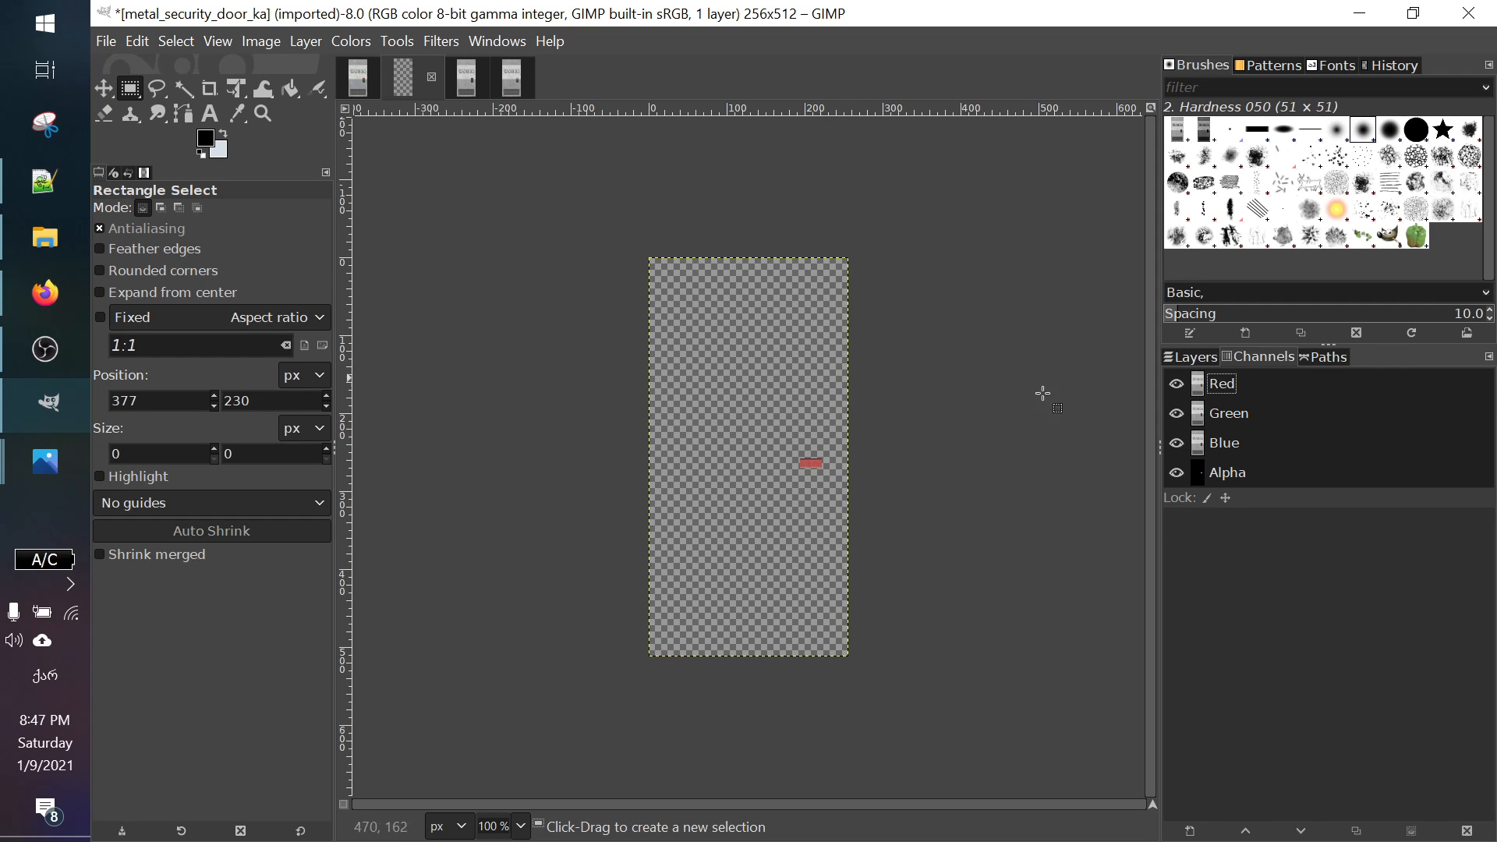
pyautogui.click(1179, 471)
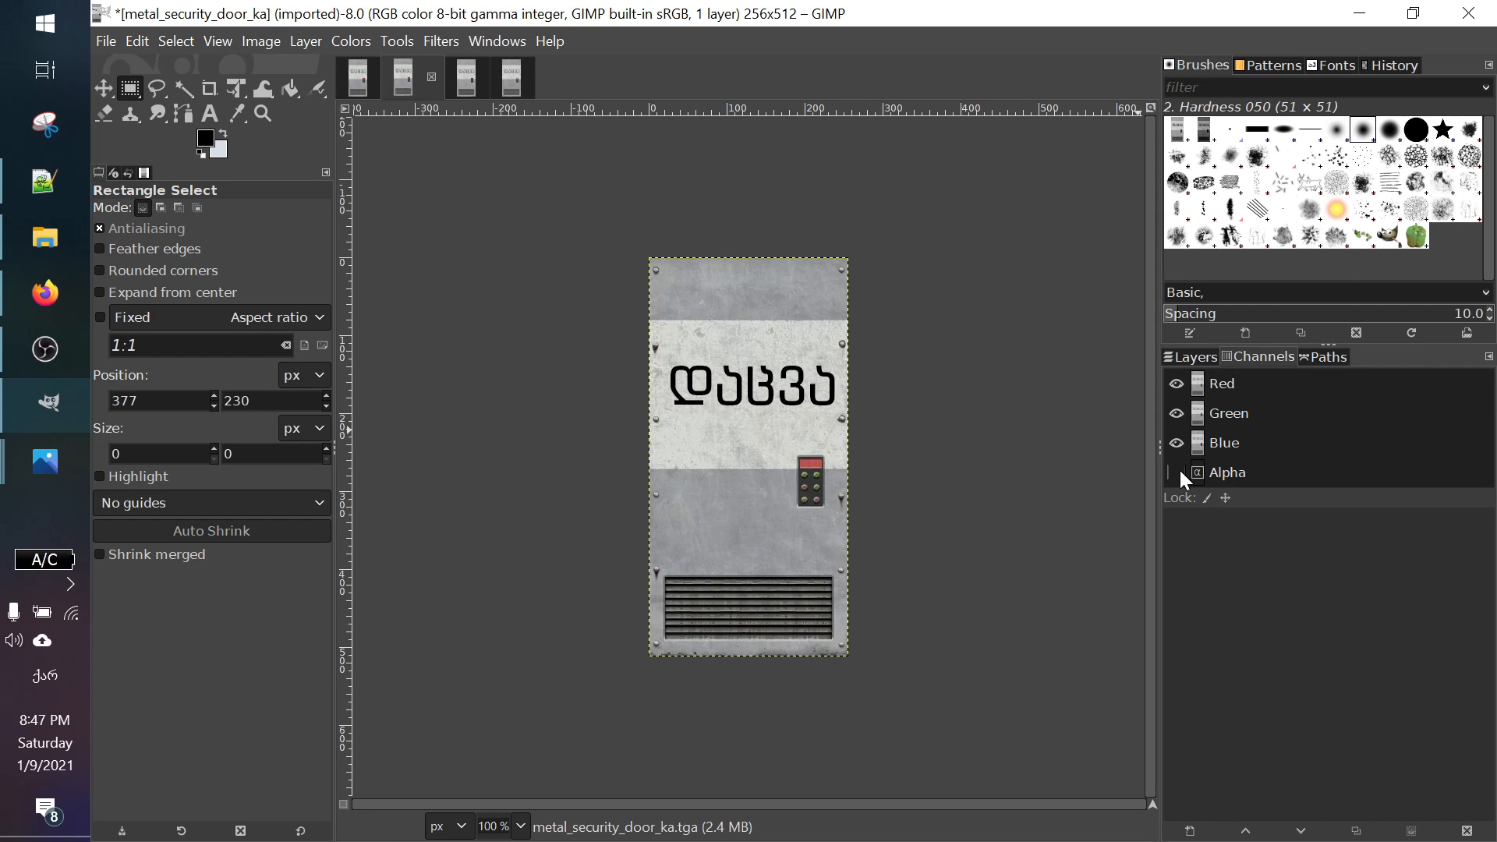
pyautogui.click(1177, 441)
pyautogui.click(1178, 413)
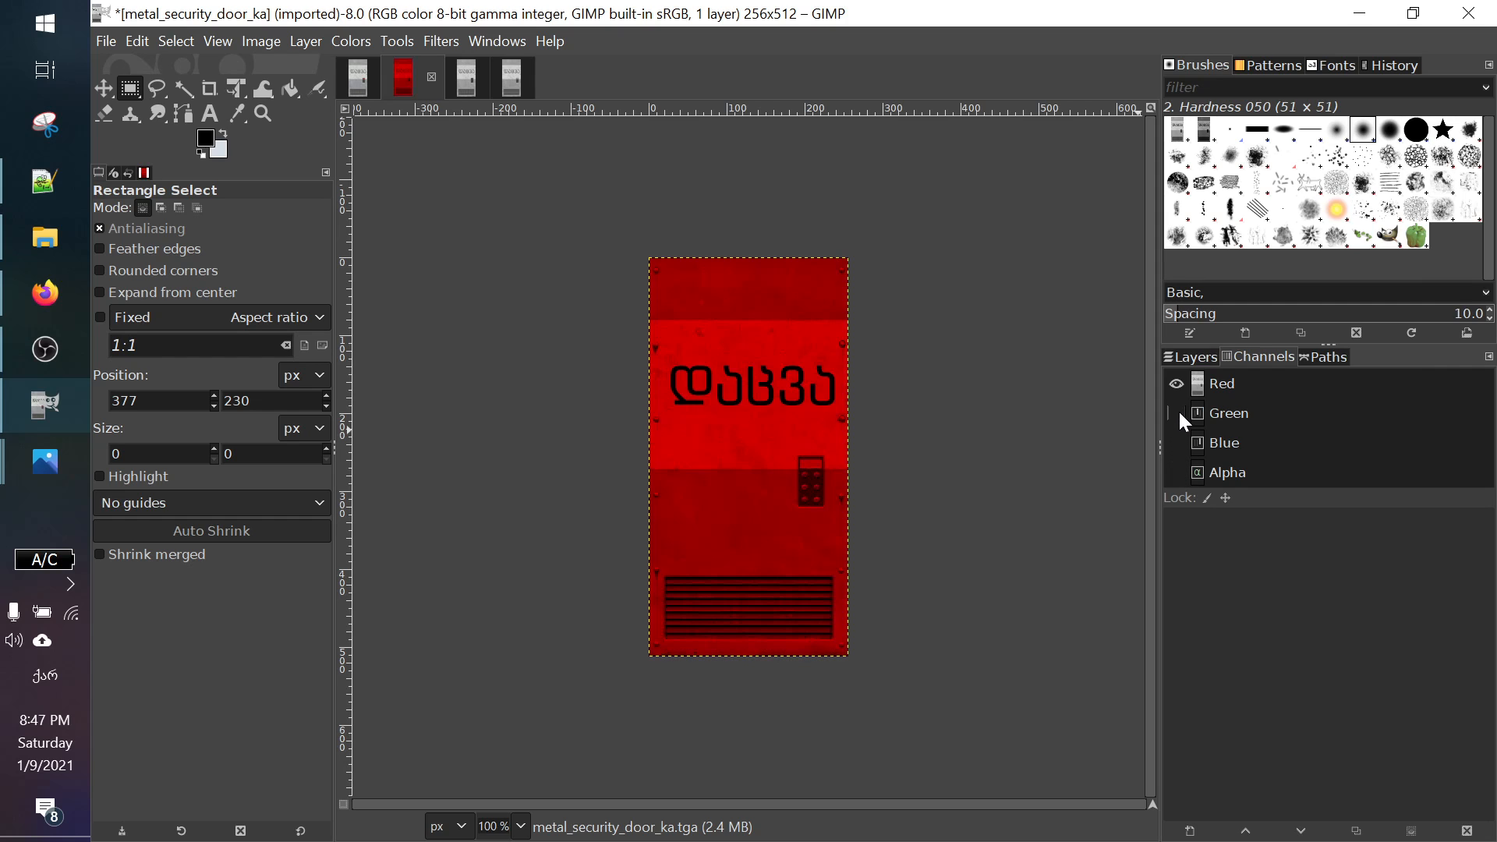
pyautogui.click(1177, 385)
pyautogui.click(1177, 385)
pyautogui.click(1177, 385)
pyautogui.click(1177, 385)
pyautogui.click(1177, 385)
pyautogui.click(1181, 415)
pyautogui.click(1180, 413)
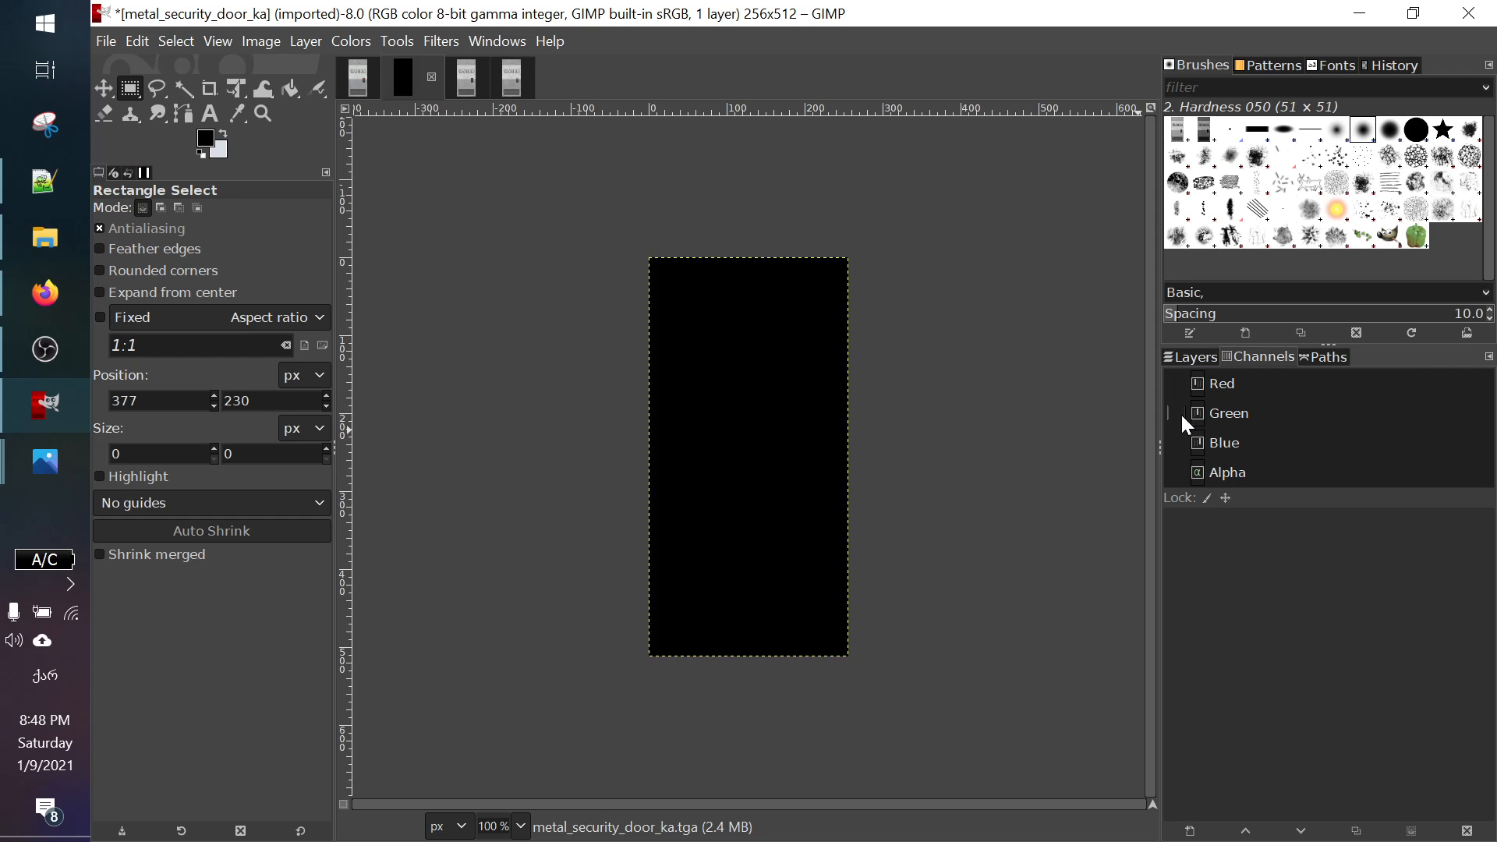
pyautogui.click(1177, 442)
pyautogui.click(1177, 414)
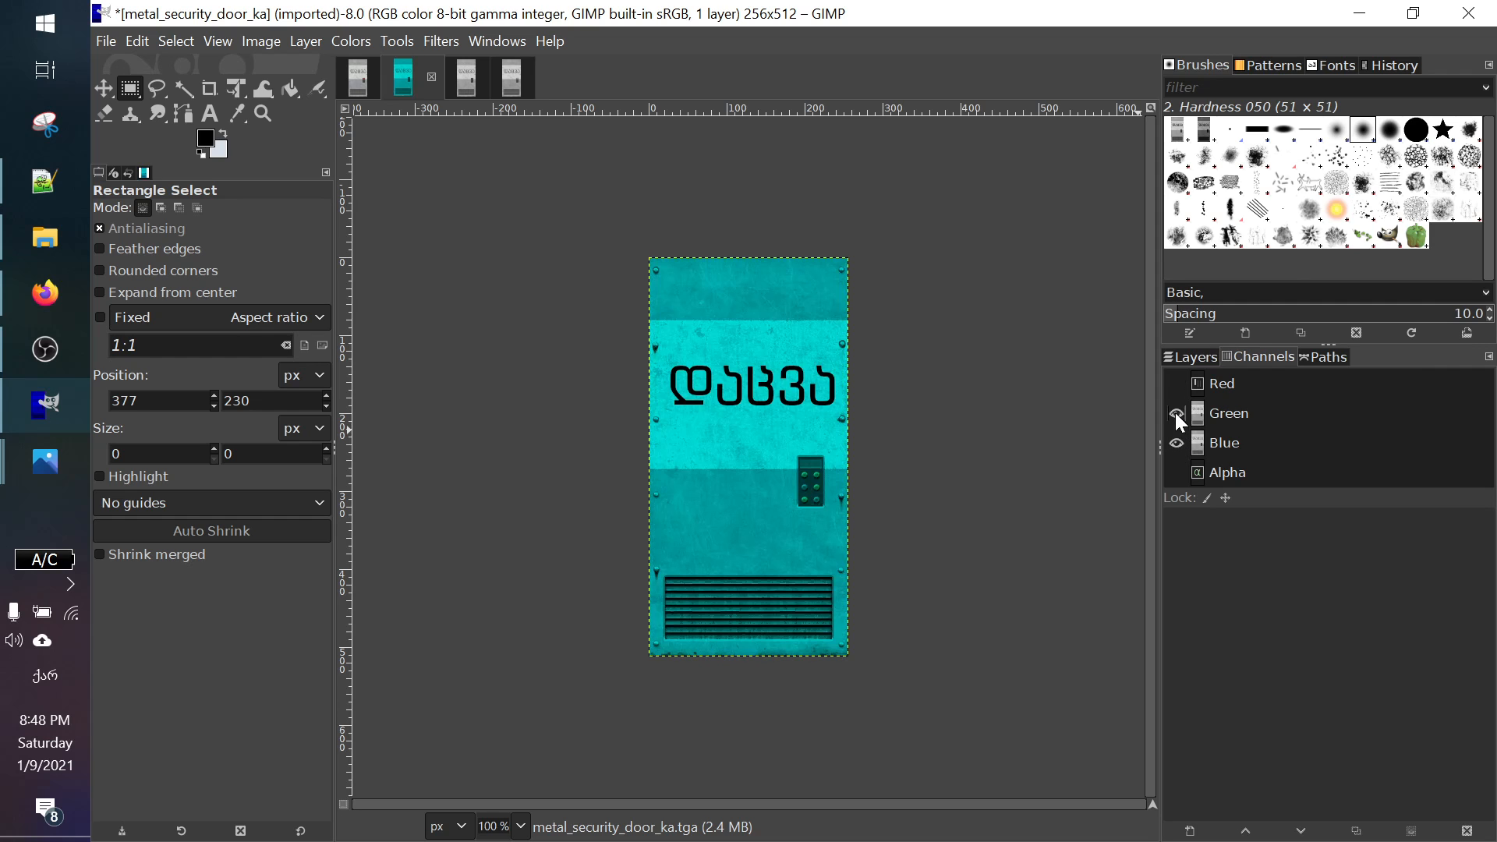
pyautogui.click(1176, 388)
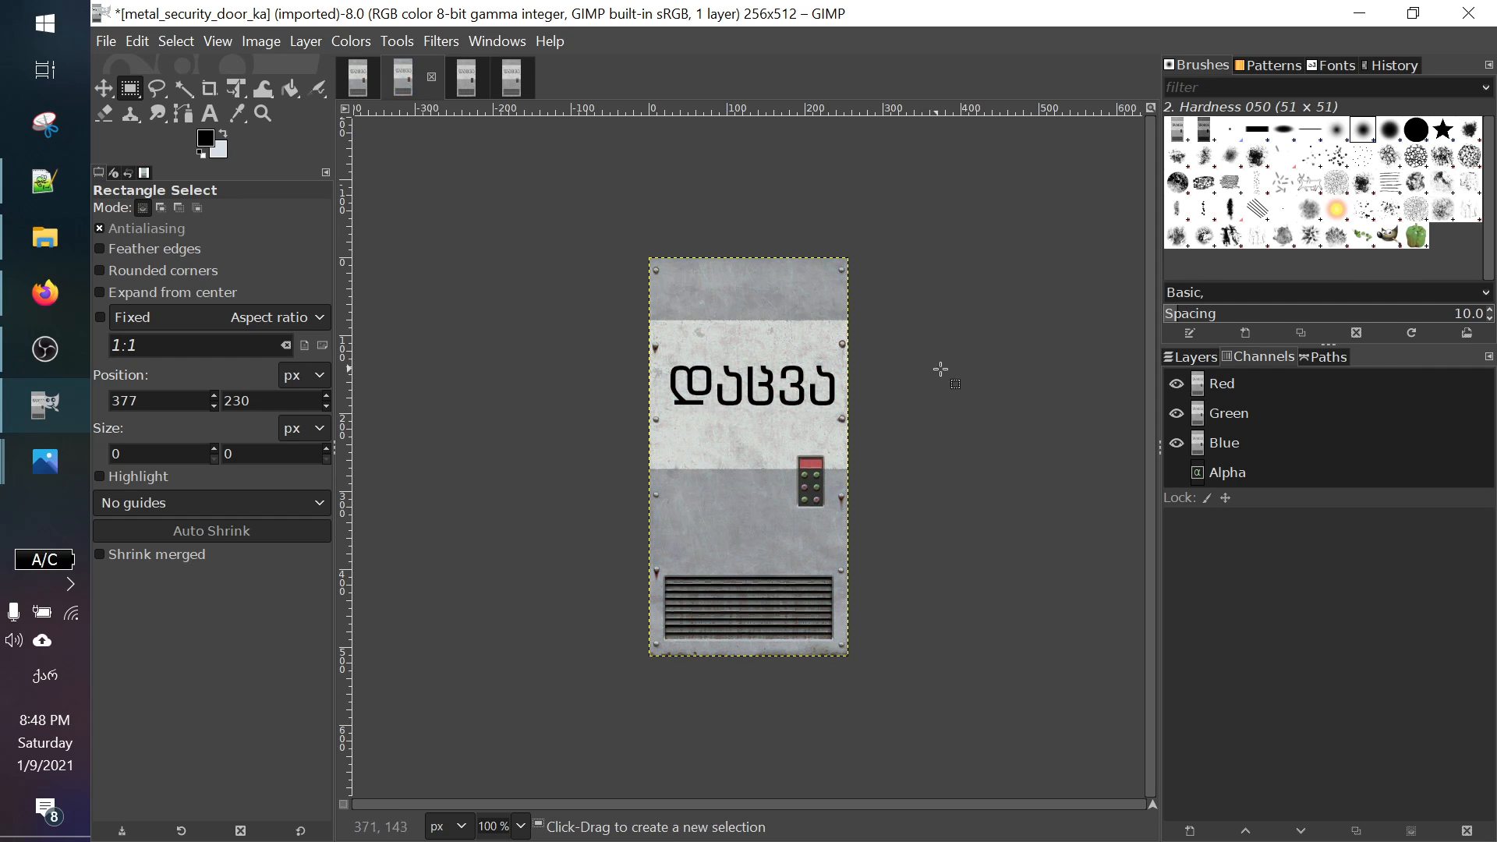
# Step: Toggle the alpha channel of metal_security_door_ka to compare its look with and without transparency, leaving alpha shown
pyautogui.click(1174, 471)
pyautogui.click(1173, 471)
pyautogui.click(1174, 471)
pyautogui.click(1173, 471)
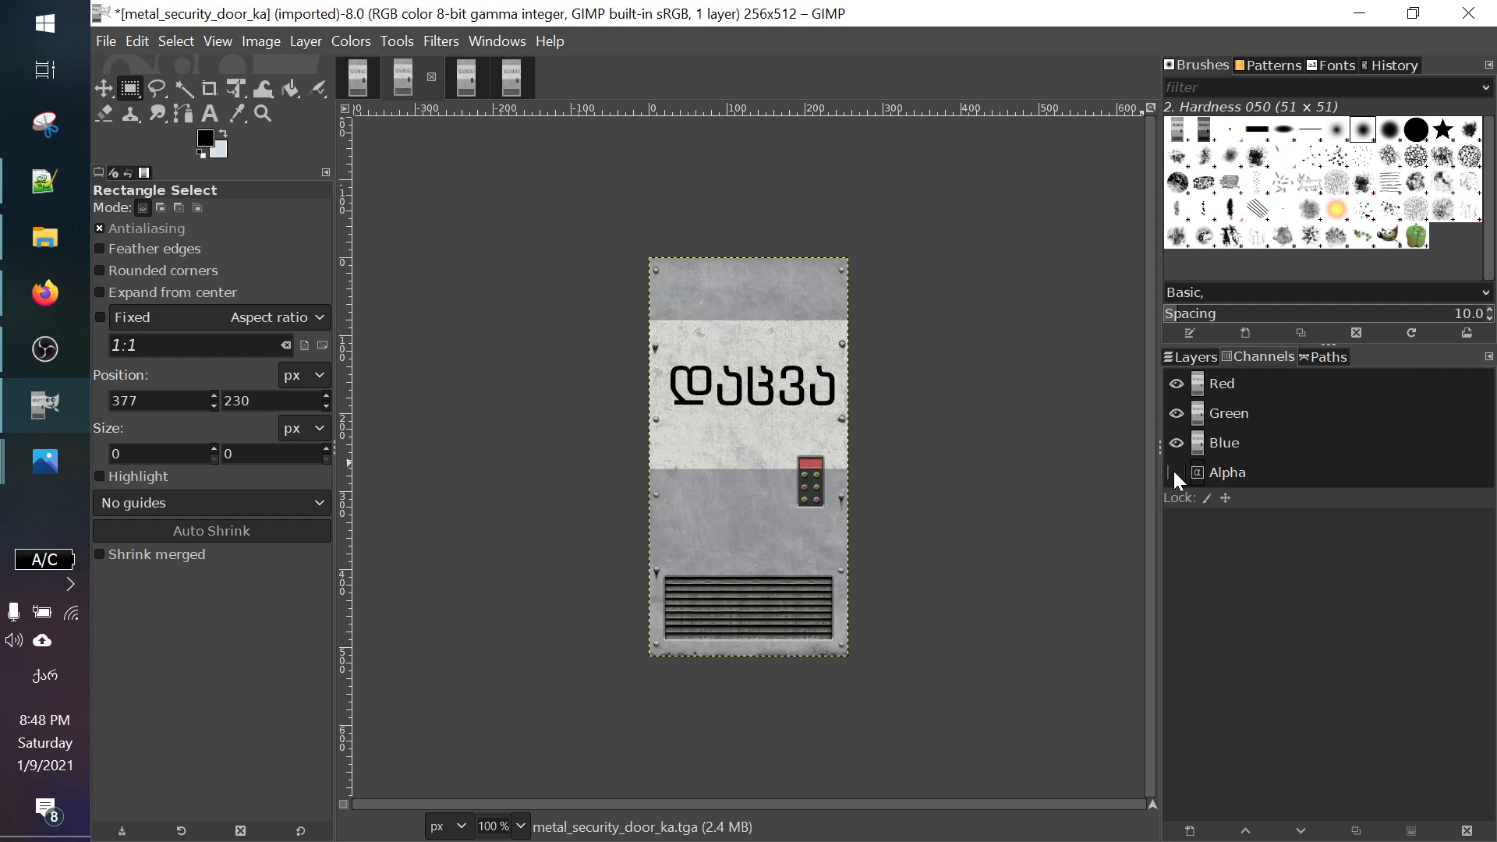
pyautogui.click(1175, 473)
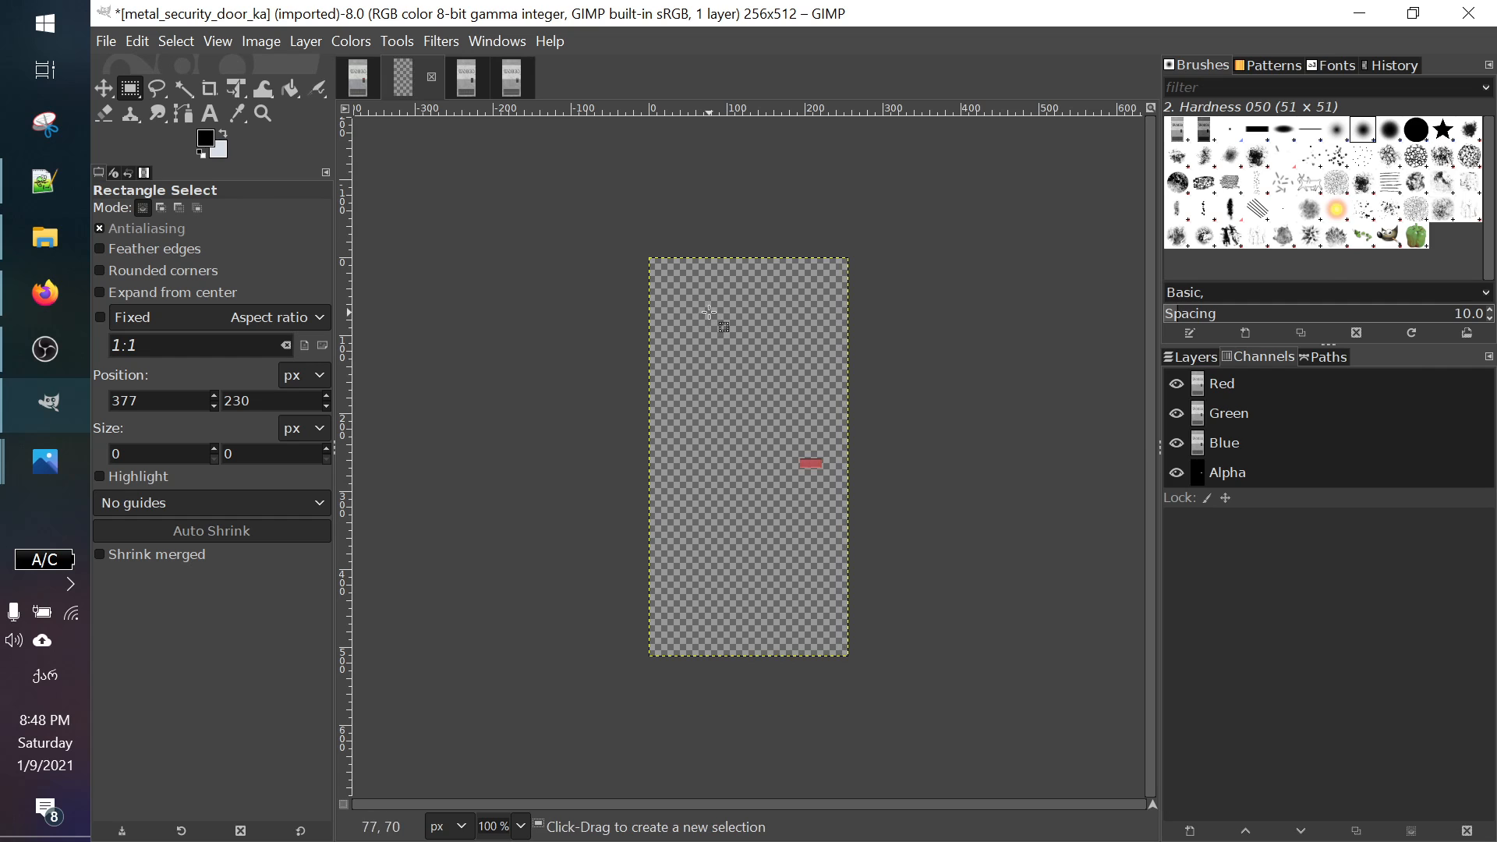
# Step: Save the recomposed image as metal_security_door_ka.xcf in the textures folder and review its channels
pyautogui.hotkey('ctrl', 's')
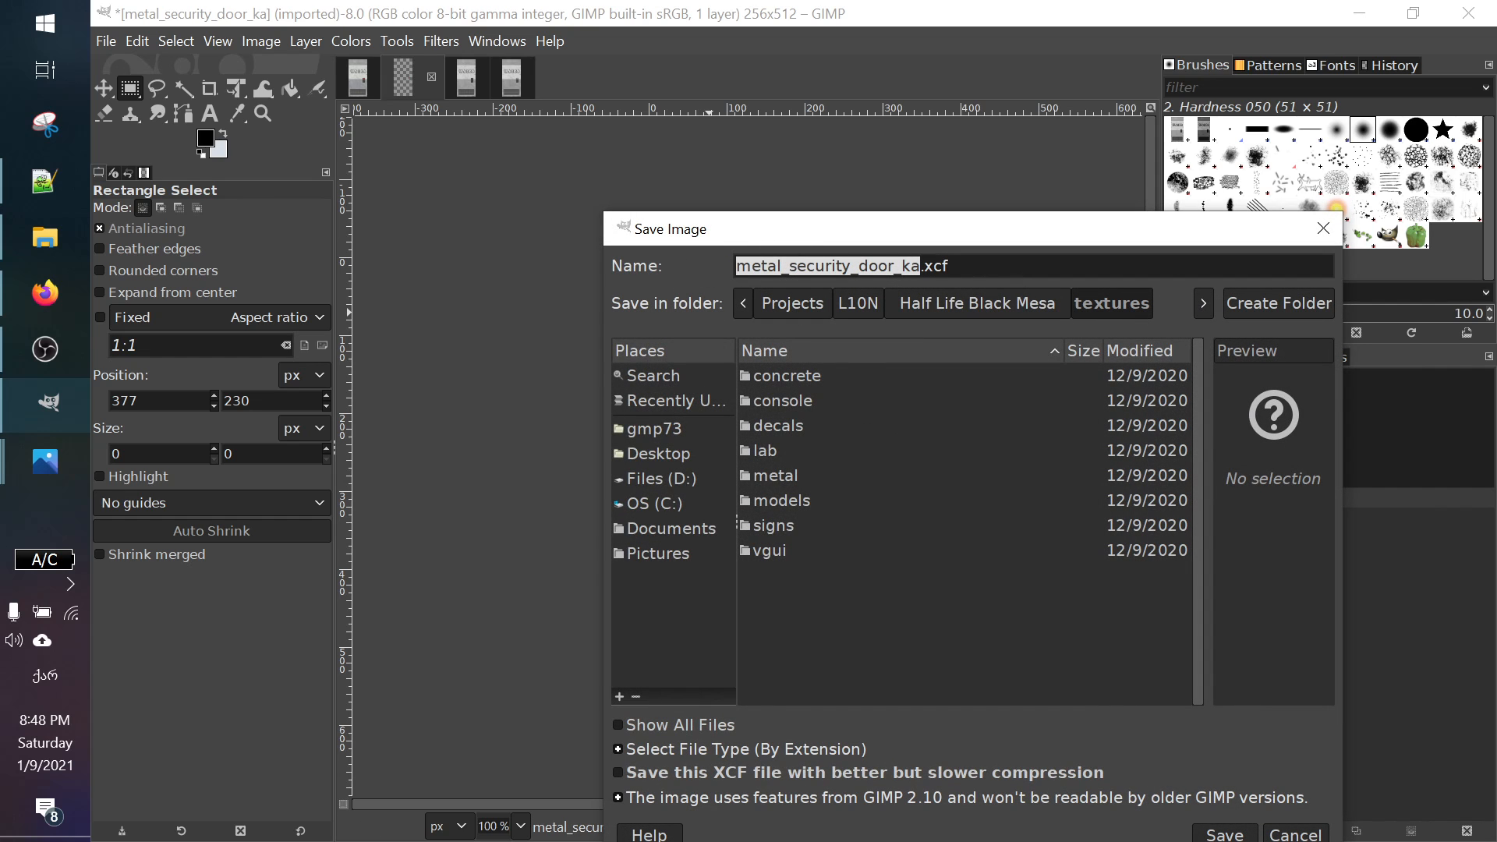
pyautogui.moveTo(979, 241); pyautogui.dragTo(871, 180)
pyautogui.click(1120, 772)
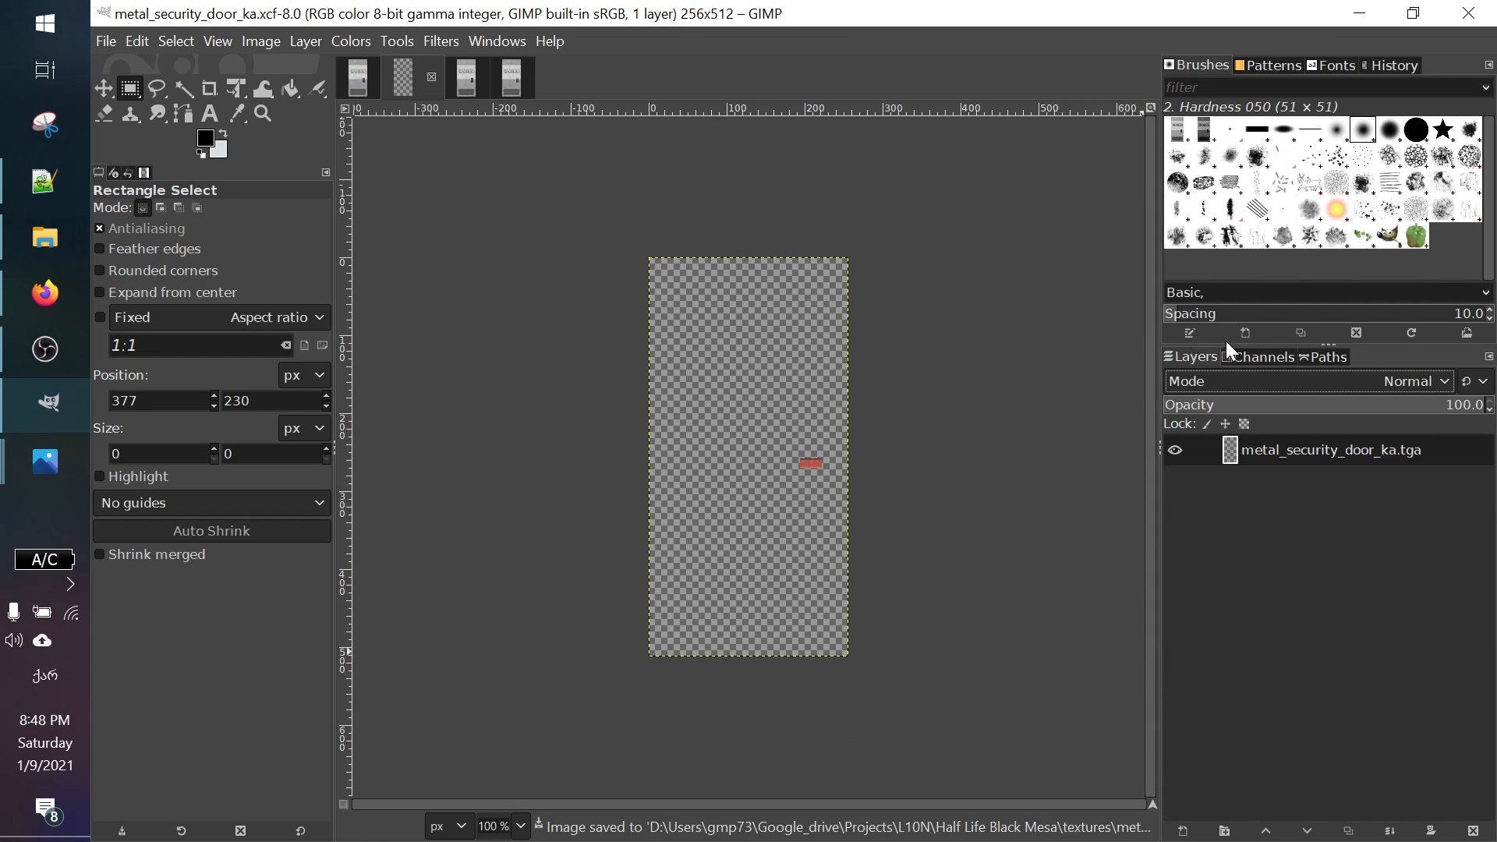
pyautogui.click(1261, 358)
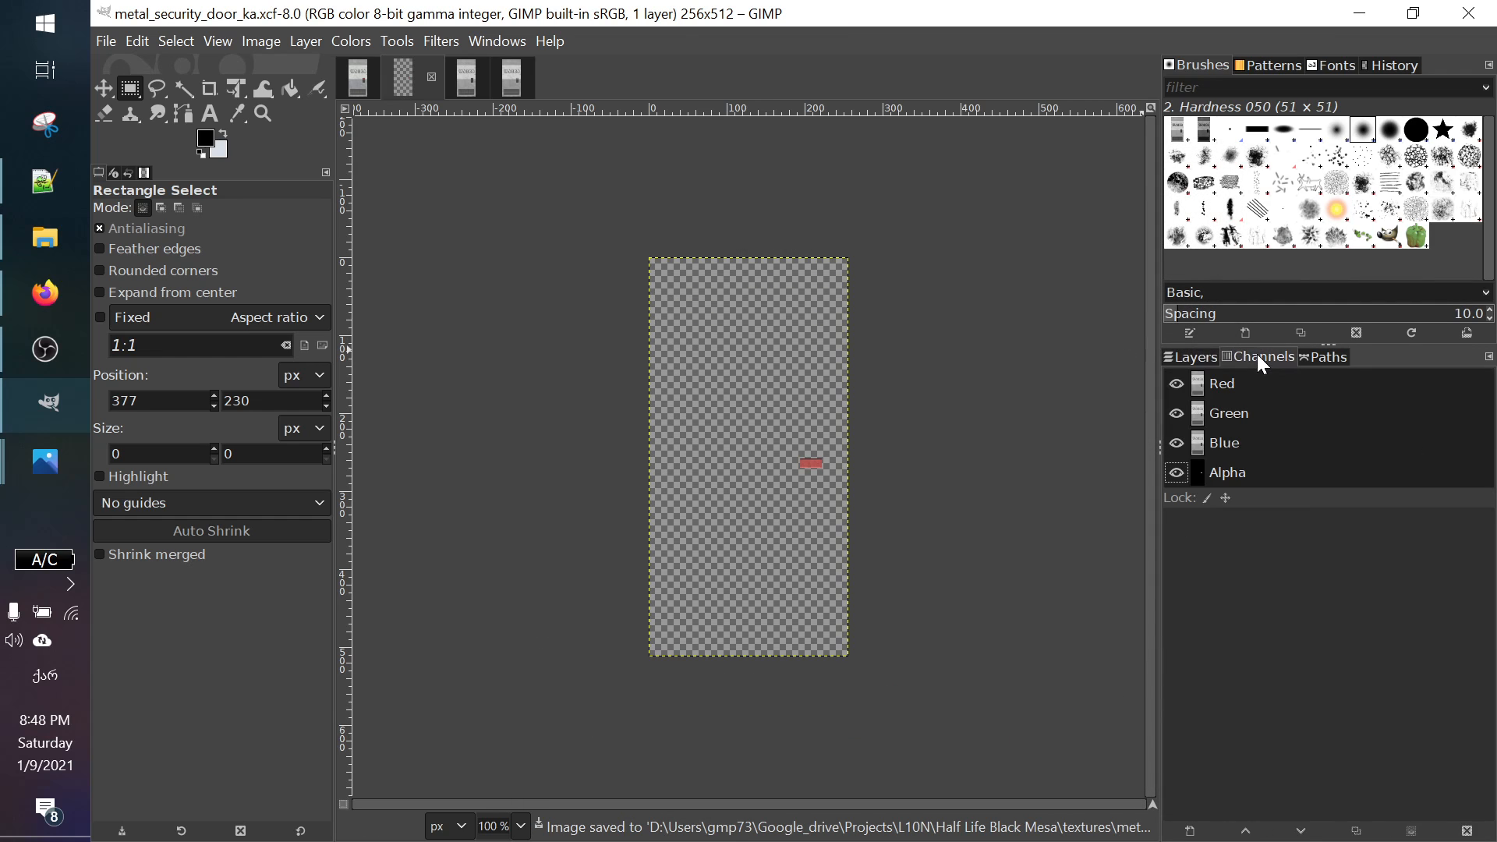
pyautogui.click(1201, 358)
# Step: Set up an export of the image as metal_security_door_ka.tga with the TarGA image file type
pyautogui.click(115, 42)
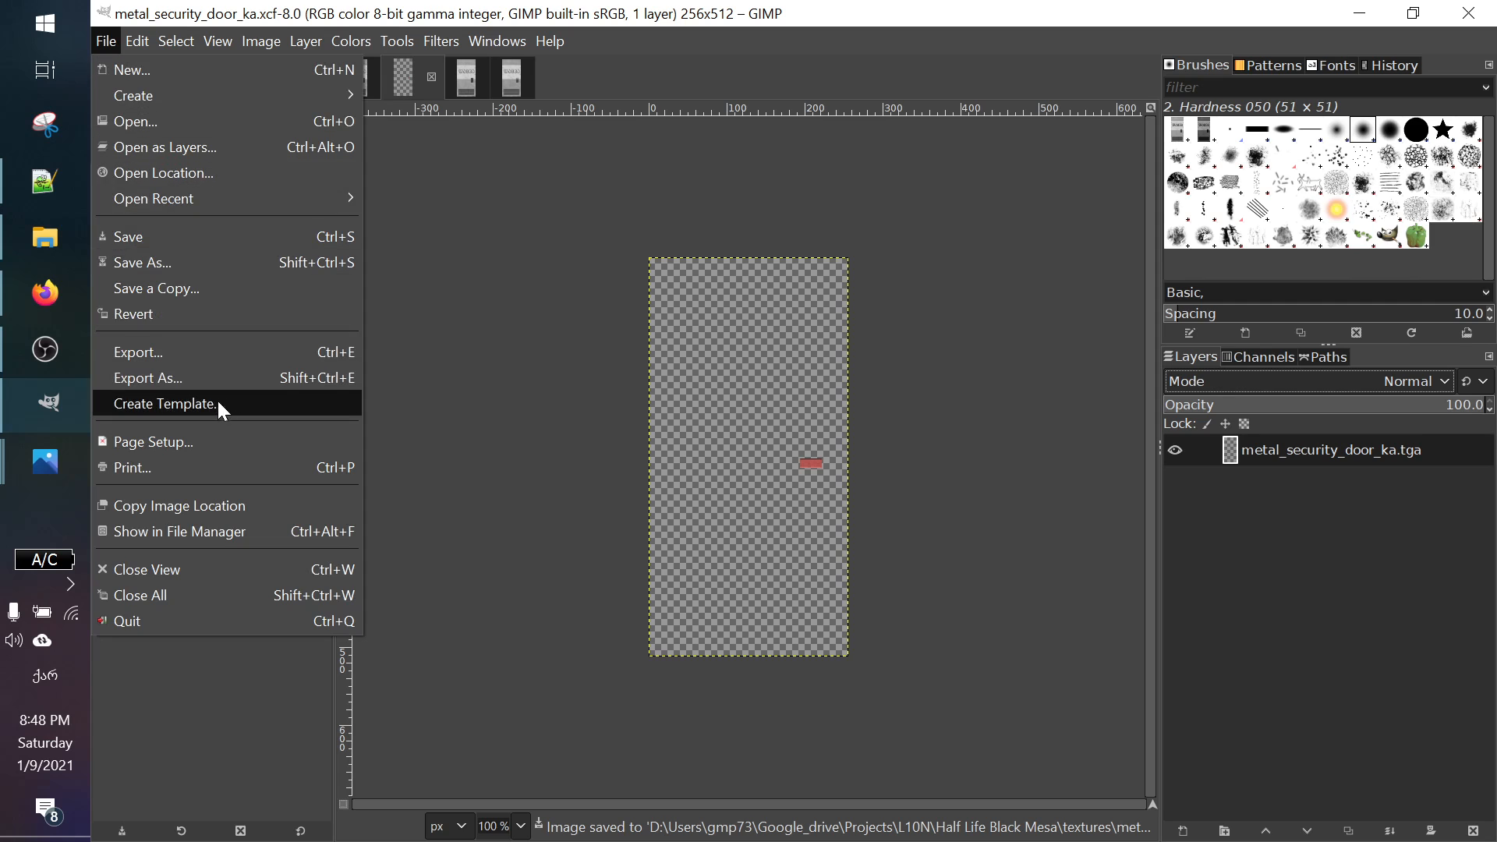
pyautogui.click(250, 374)
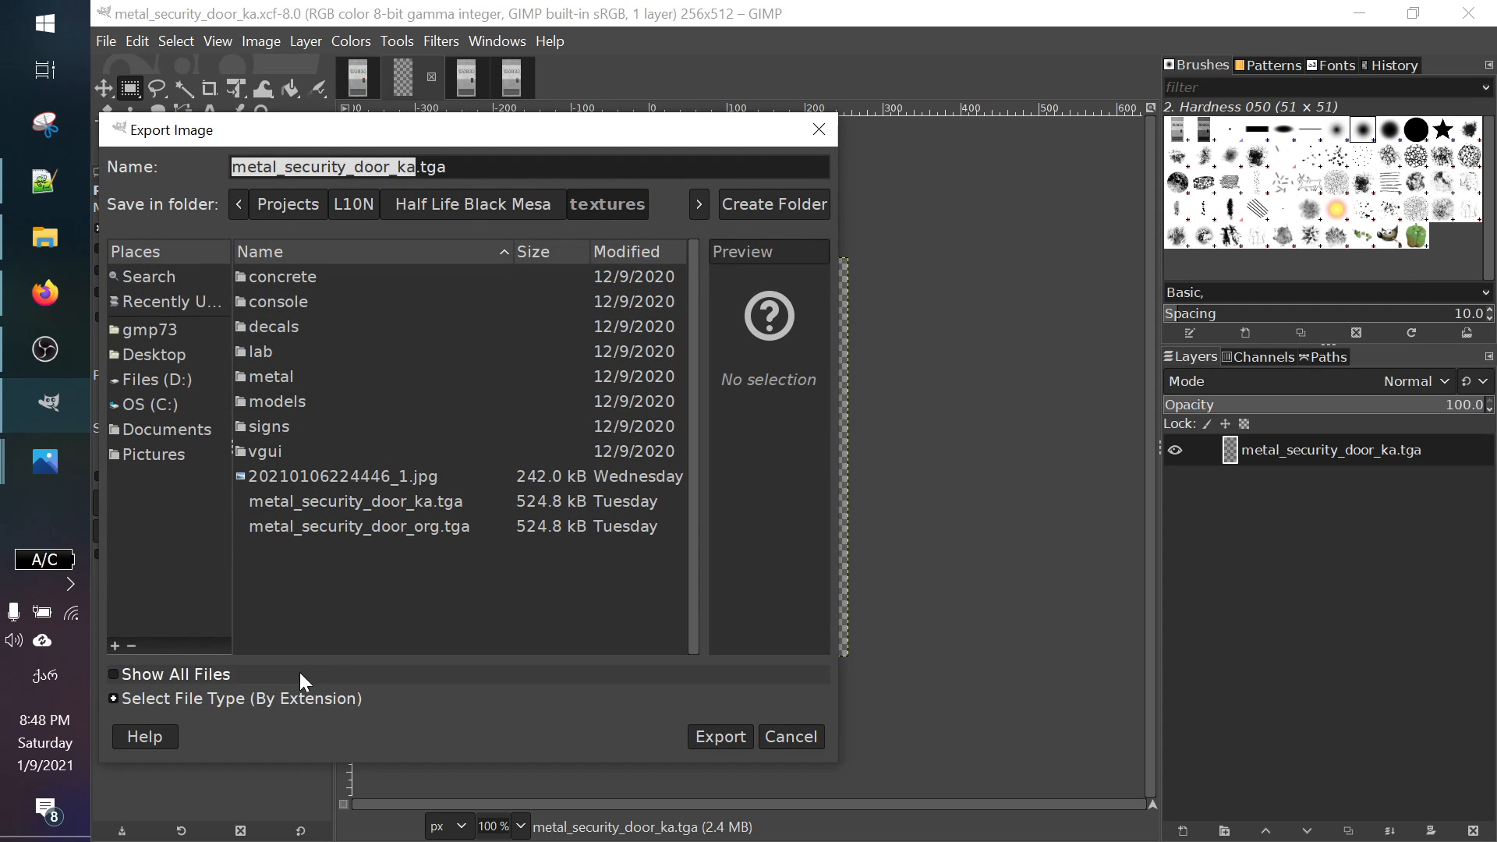
pyautogui.doubleClick(433, 167)
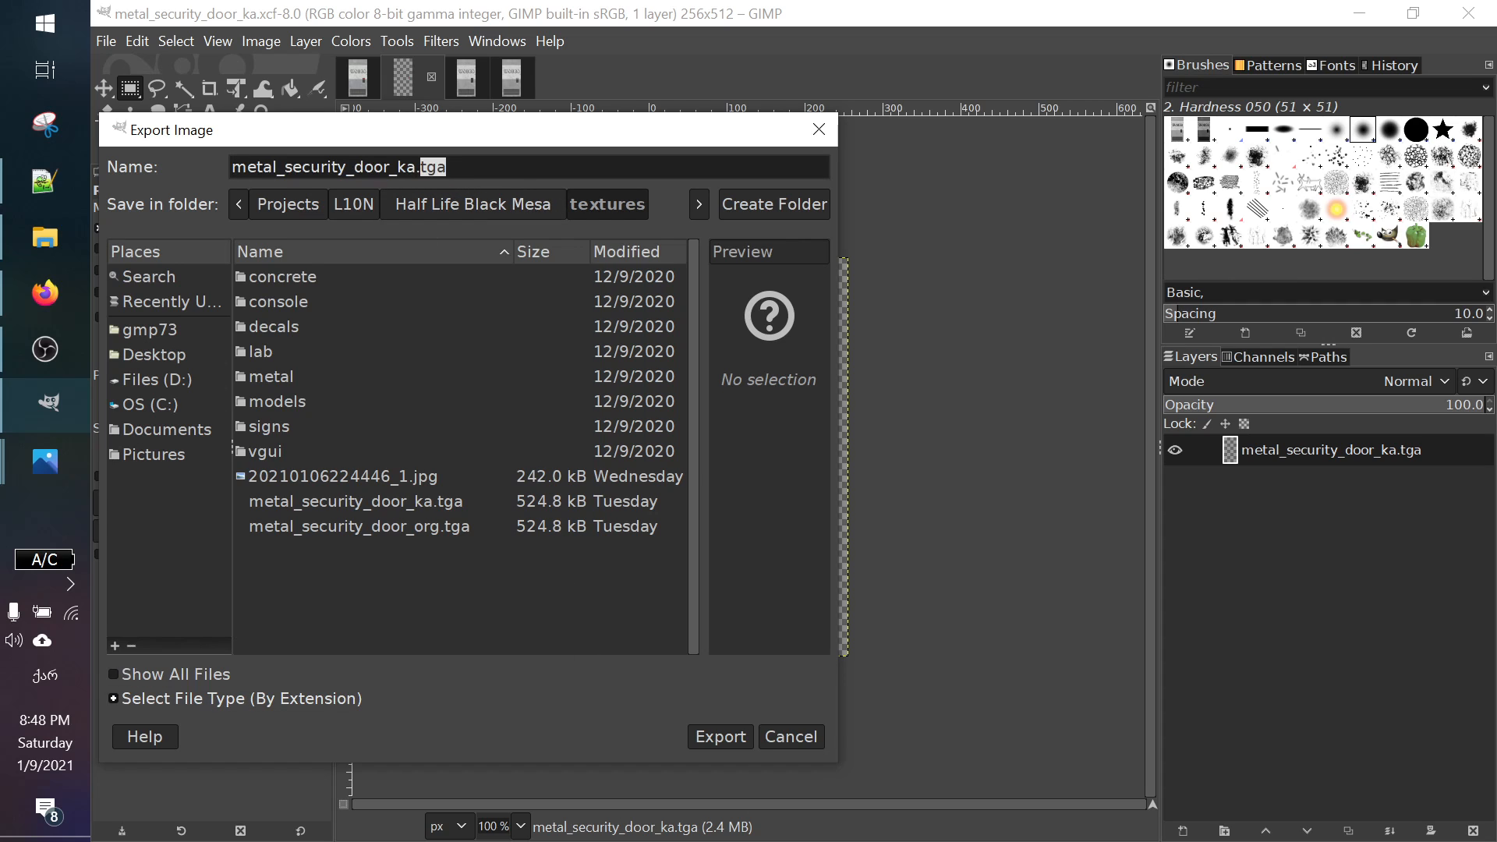
pyautogui.moveTo(494, 135); pyautogui.dragTo(529, 111)
pyautogui.press('End')
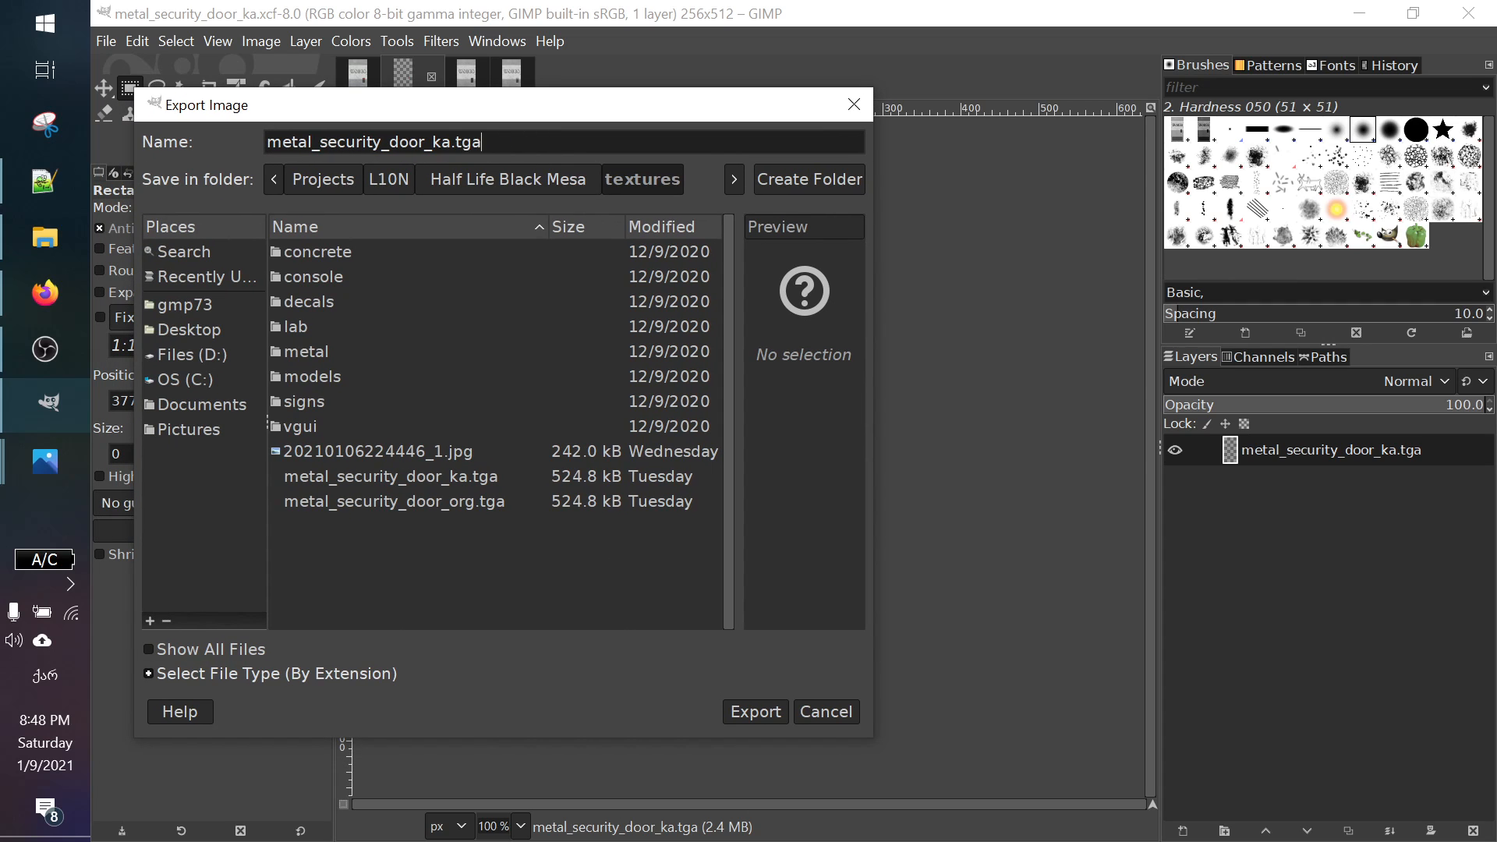
pyautogui.click(297, 675)
pyautogui.scroll(-10, 359, 628)
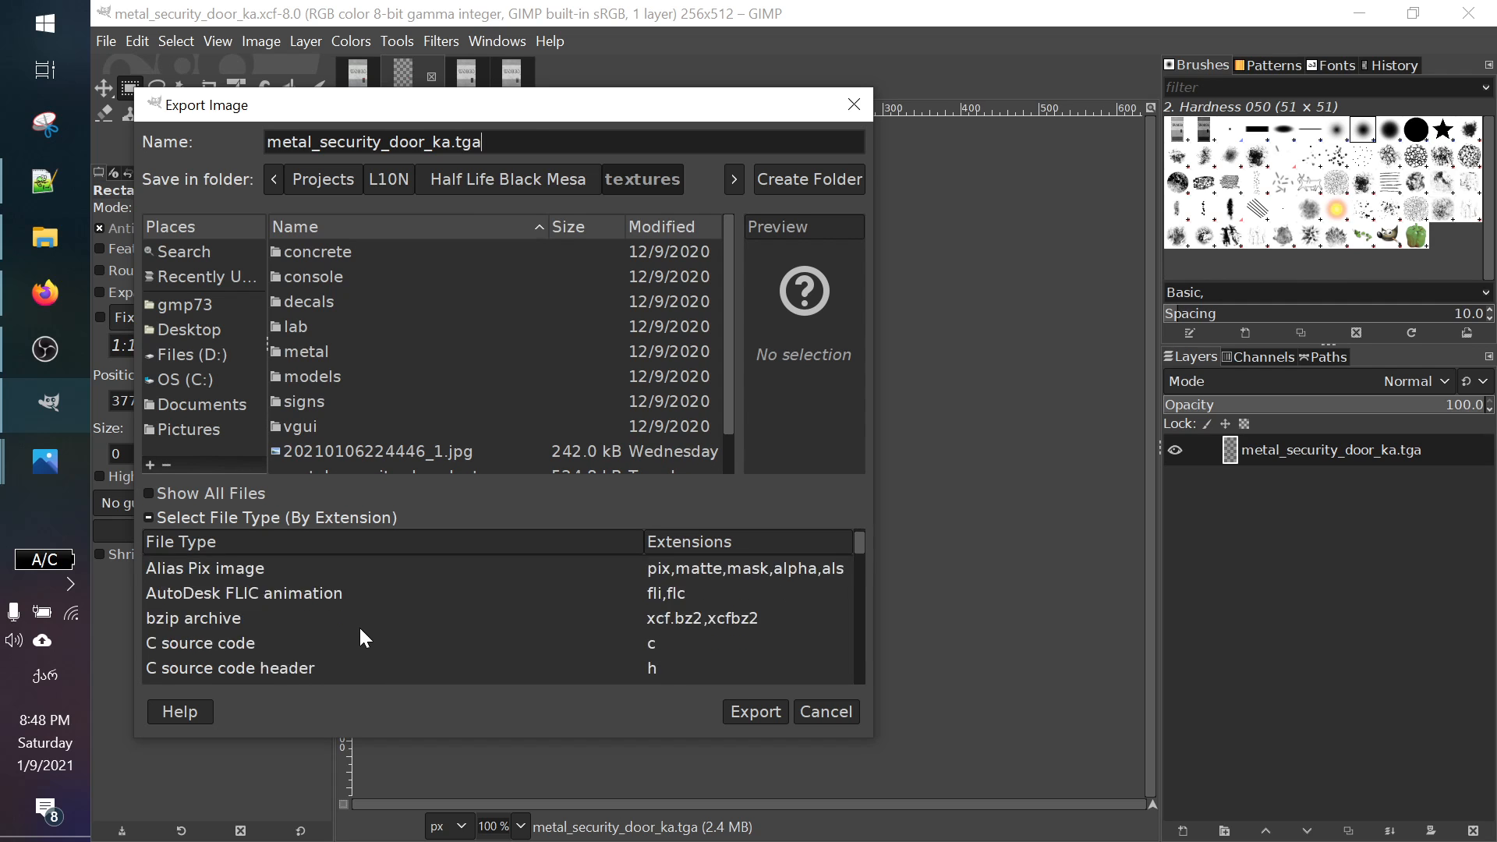
pyautogui.scroll(-8, 360, 630)
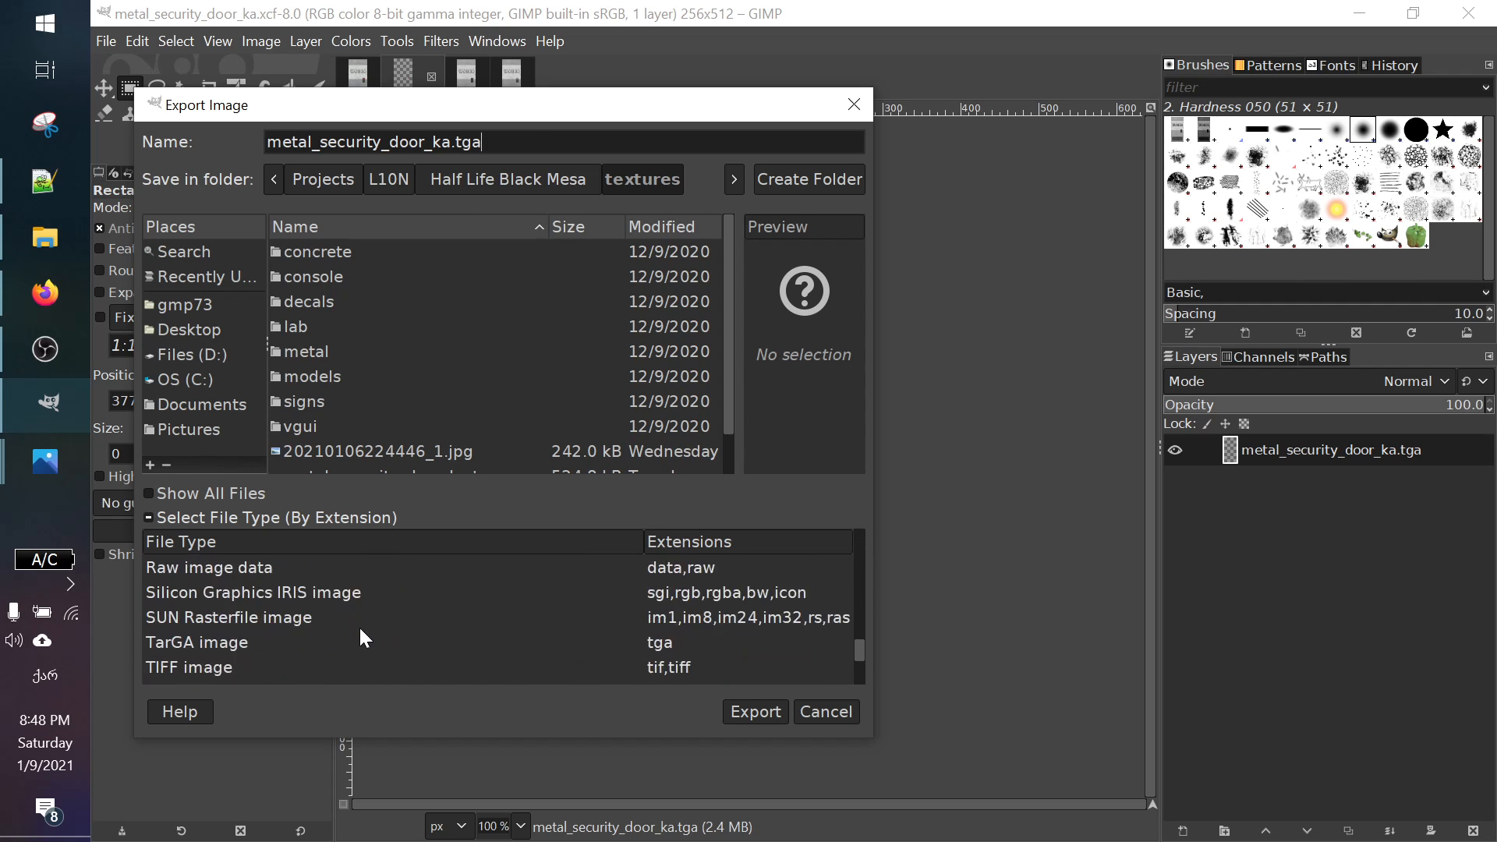
pyautogui.scroll(4, 323, 637)
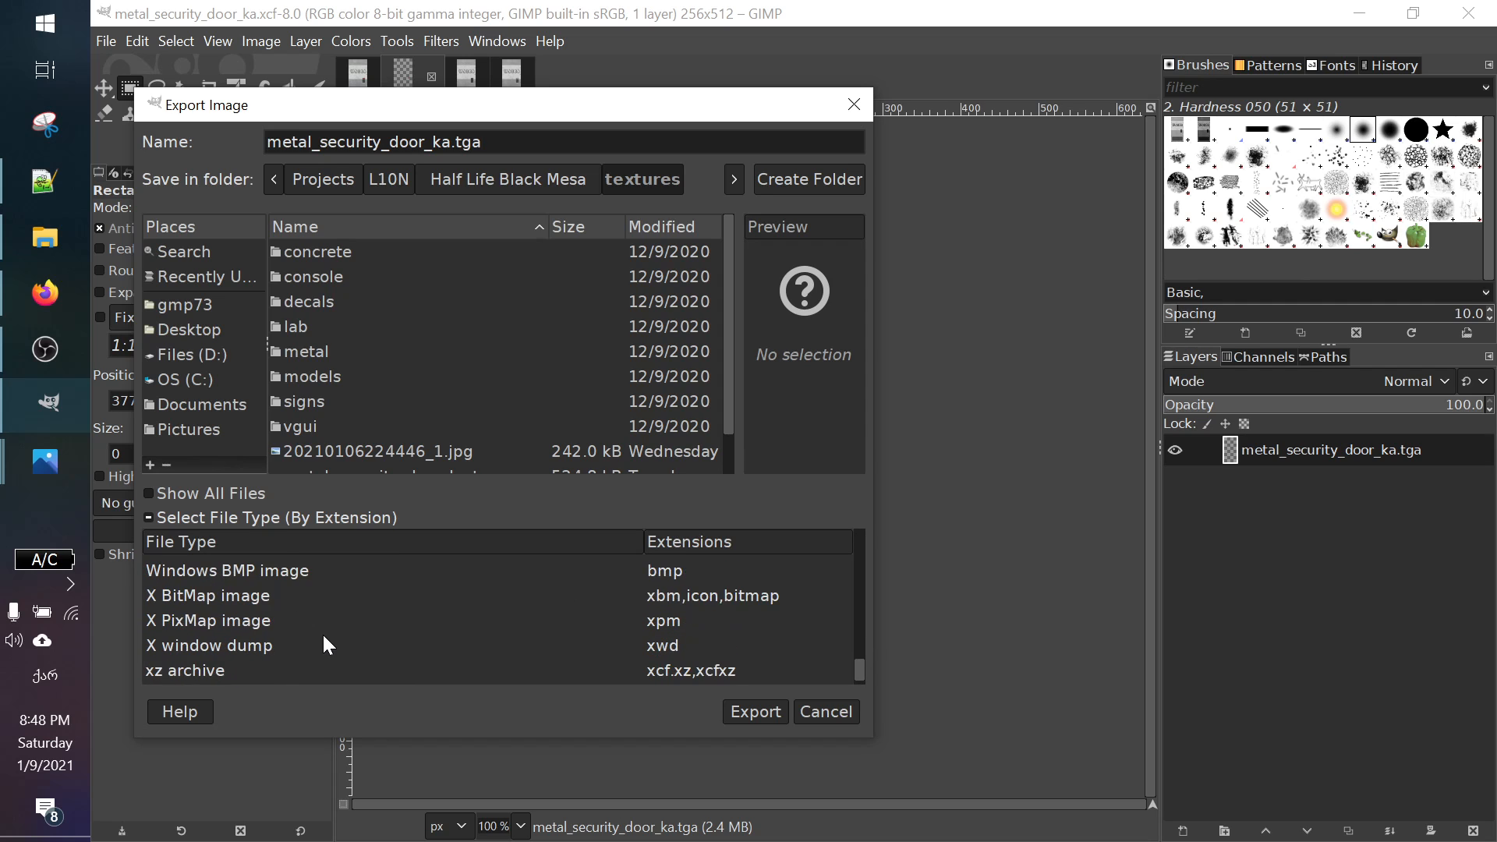
pyautogui.click(265, 591)
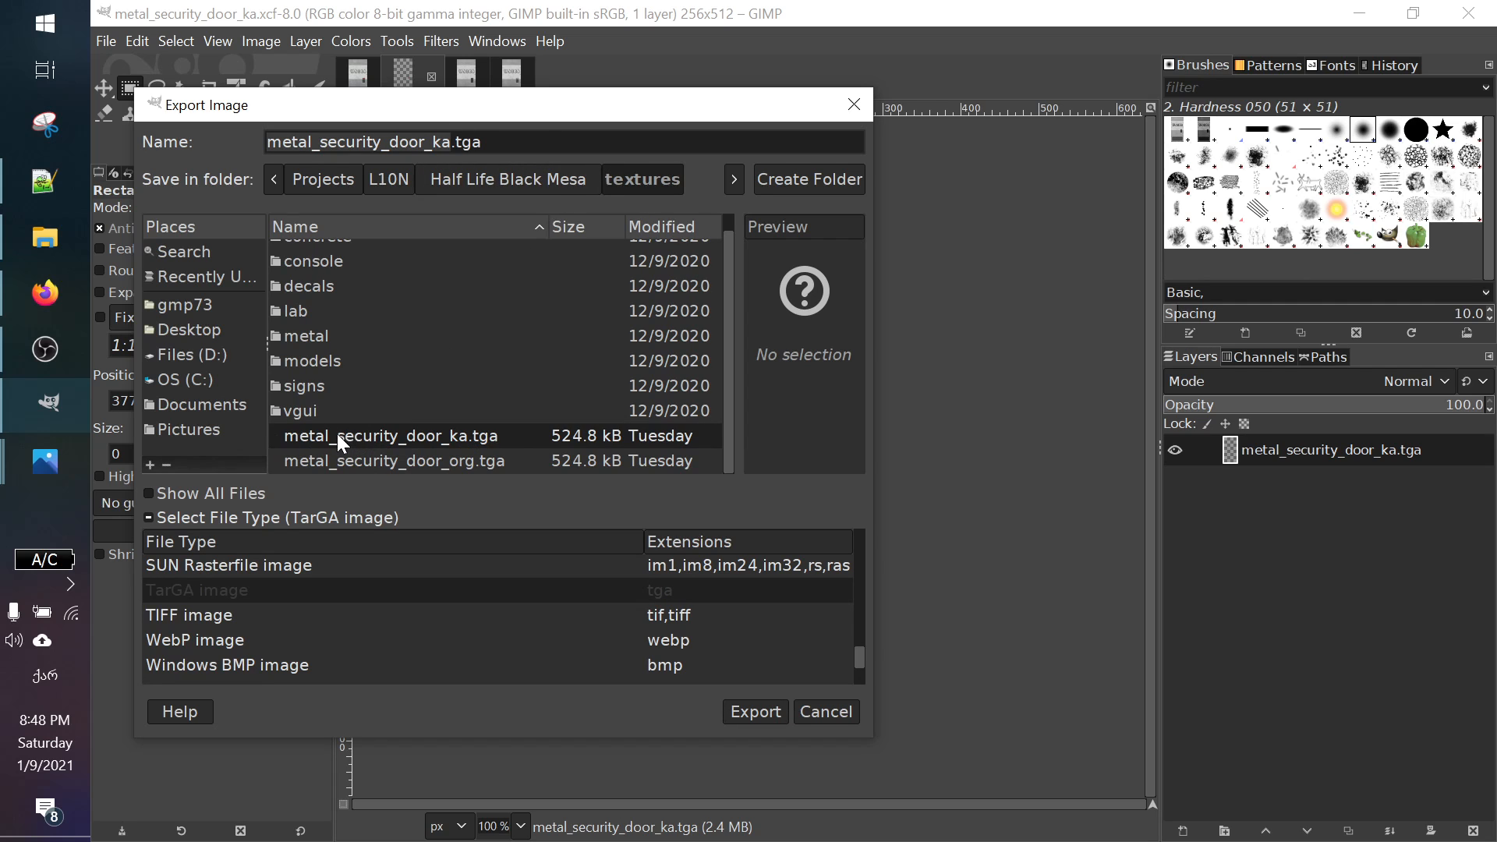
# Step: Export over the existing metal_security_door_ka.tga with RLE compression on and the origin at Bottom left
pyautogui.click(761, 711)
pyautogui.click(634, 513)
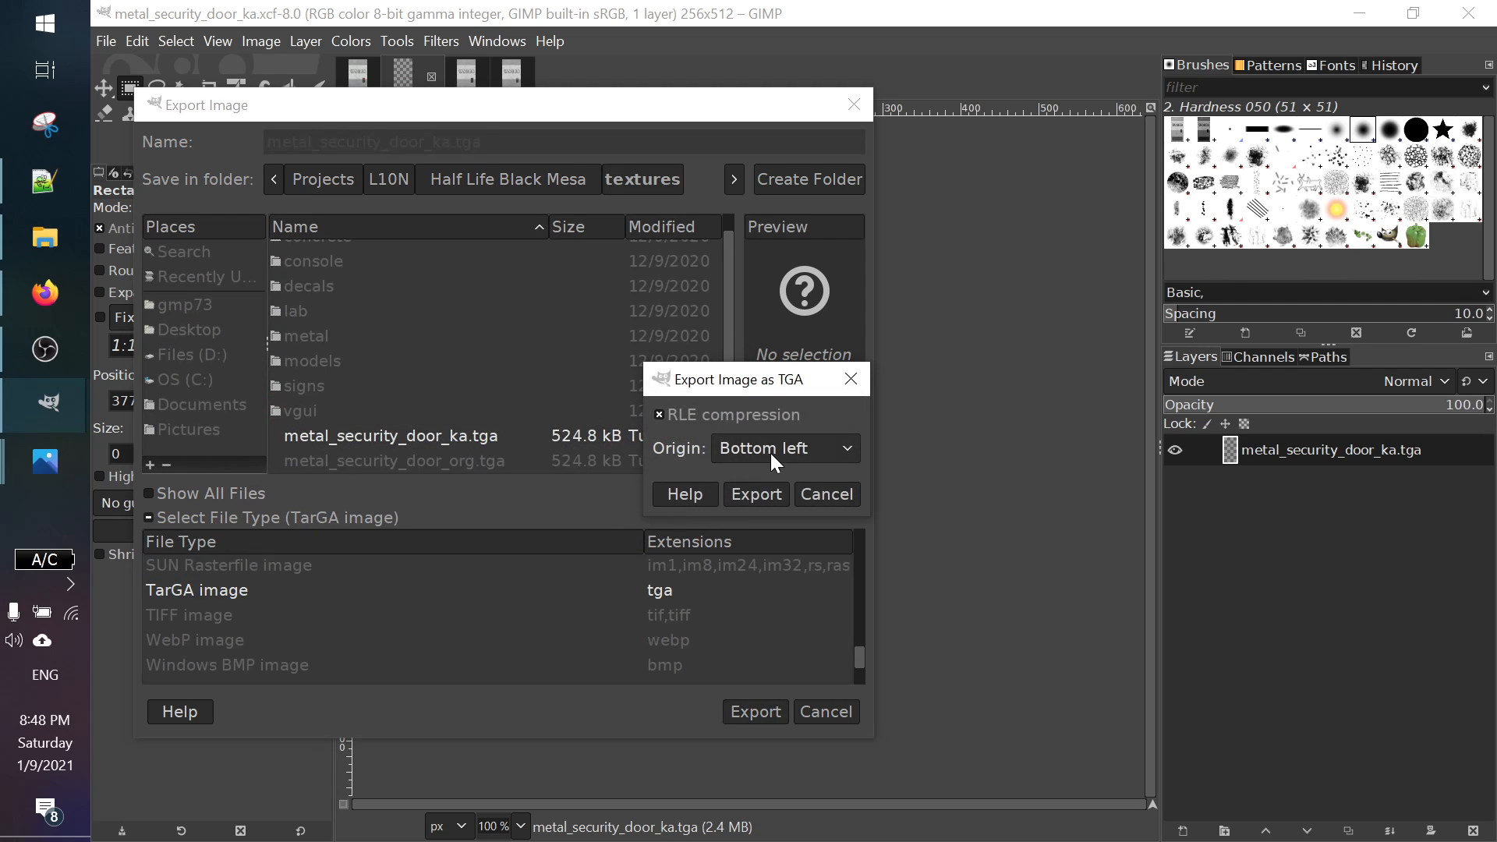
pyautogui.click(766, 491)
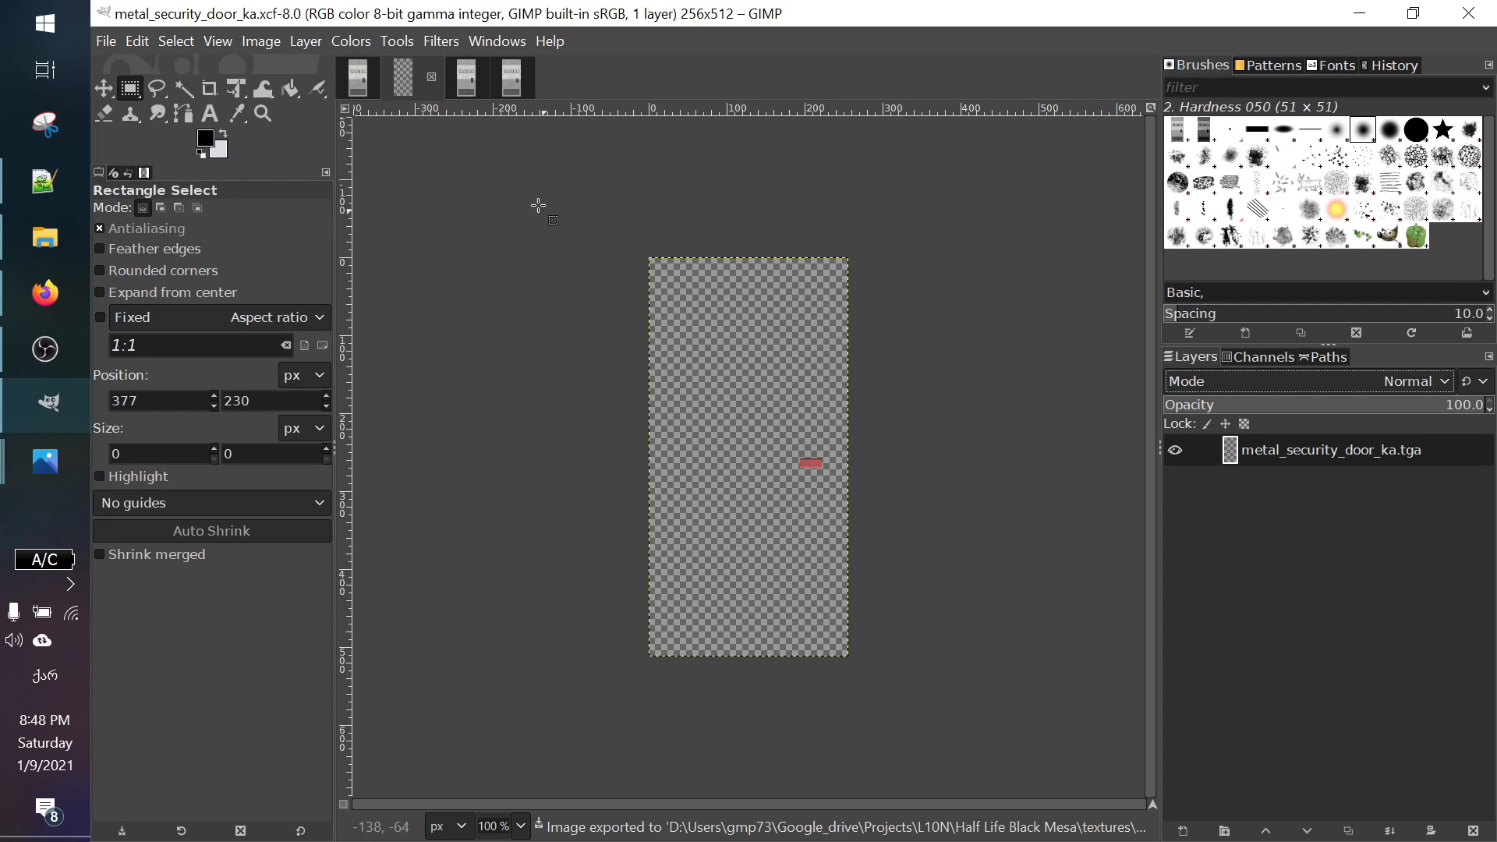
# Step: Close all open images, discarding the changes in org-RGB, ka-RGBA and metal_security_door_org
pyautogui.click(431, 78)
pyautogui.click(431, 78)
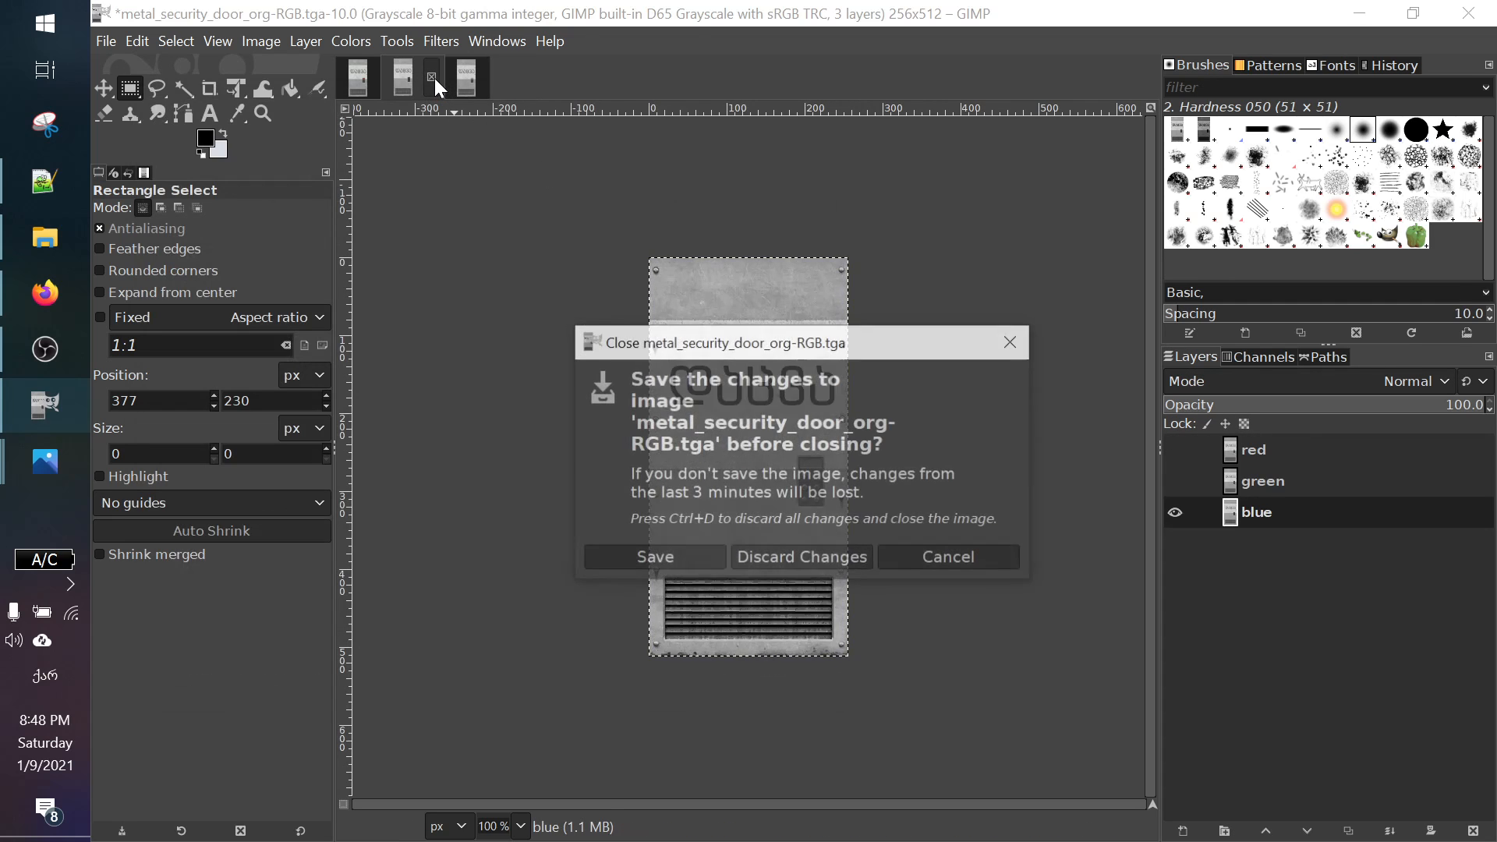
pyautogui.click(800, 555)
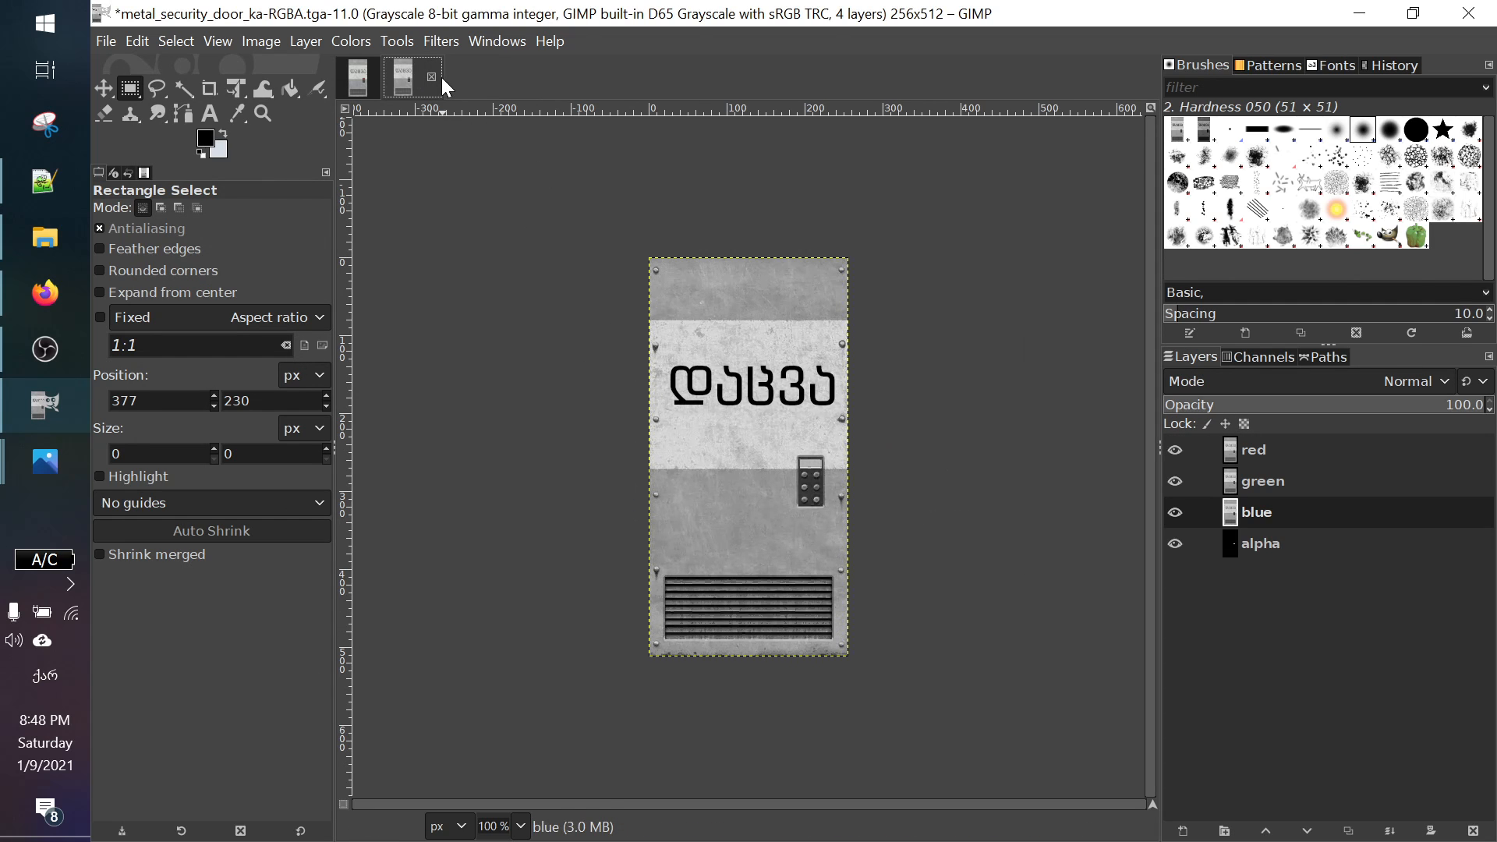
pyautogui.click(431, 76)
pyautogui.click(802, 554)
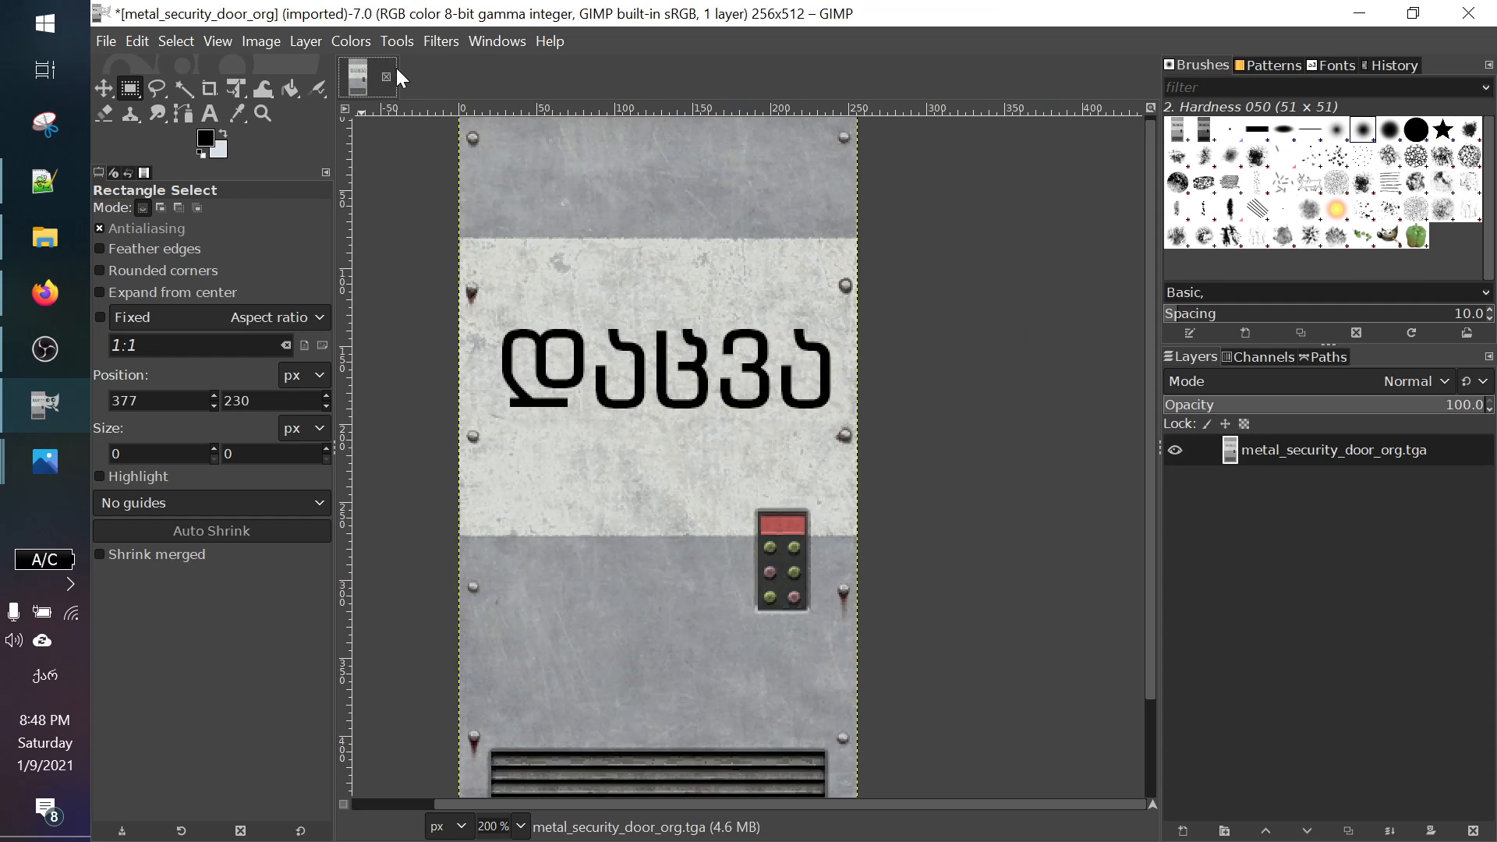
pyautogui.click(386, 77)
pyautogui.click(833, 563)
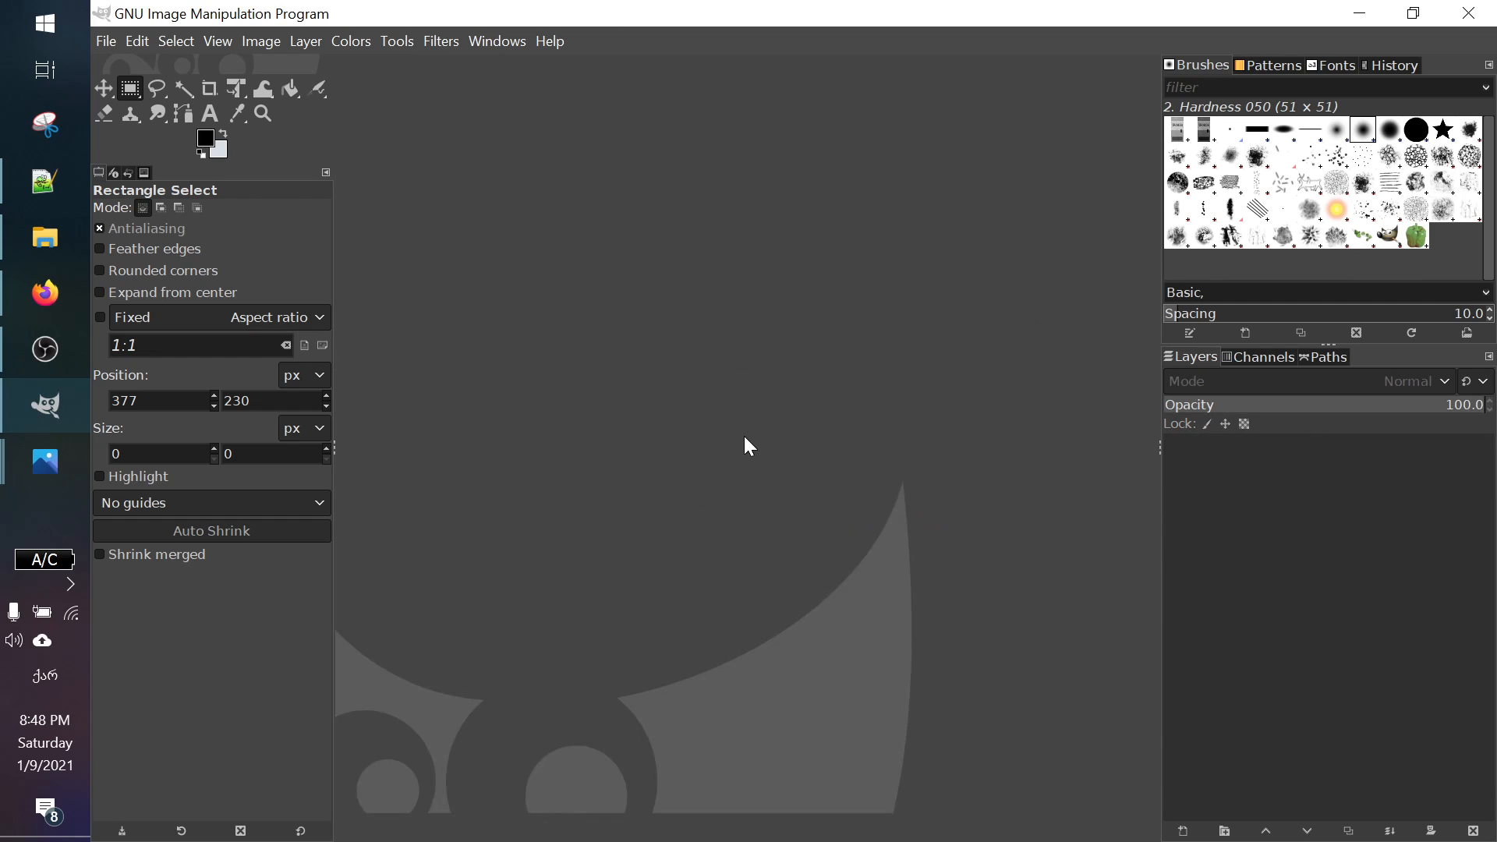
# Step: Switch to File Explorer and open the exported metal_security_door_ka.tga from the textures folder in GIMP
pyautogui.click(31, 226)
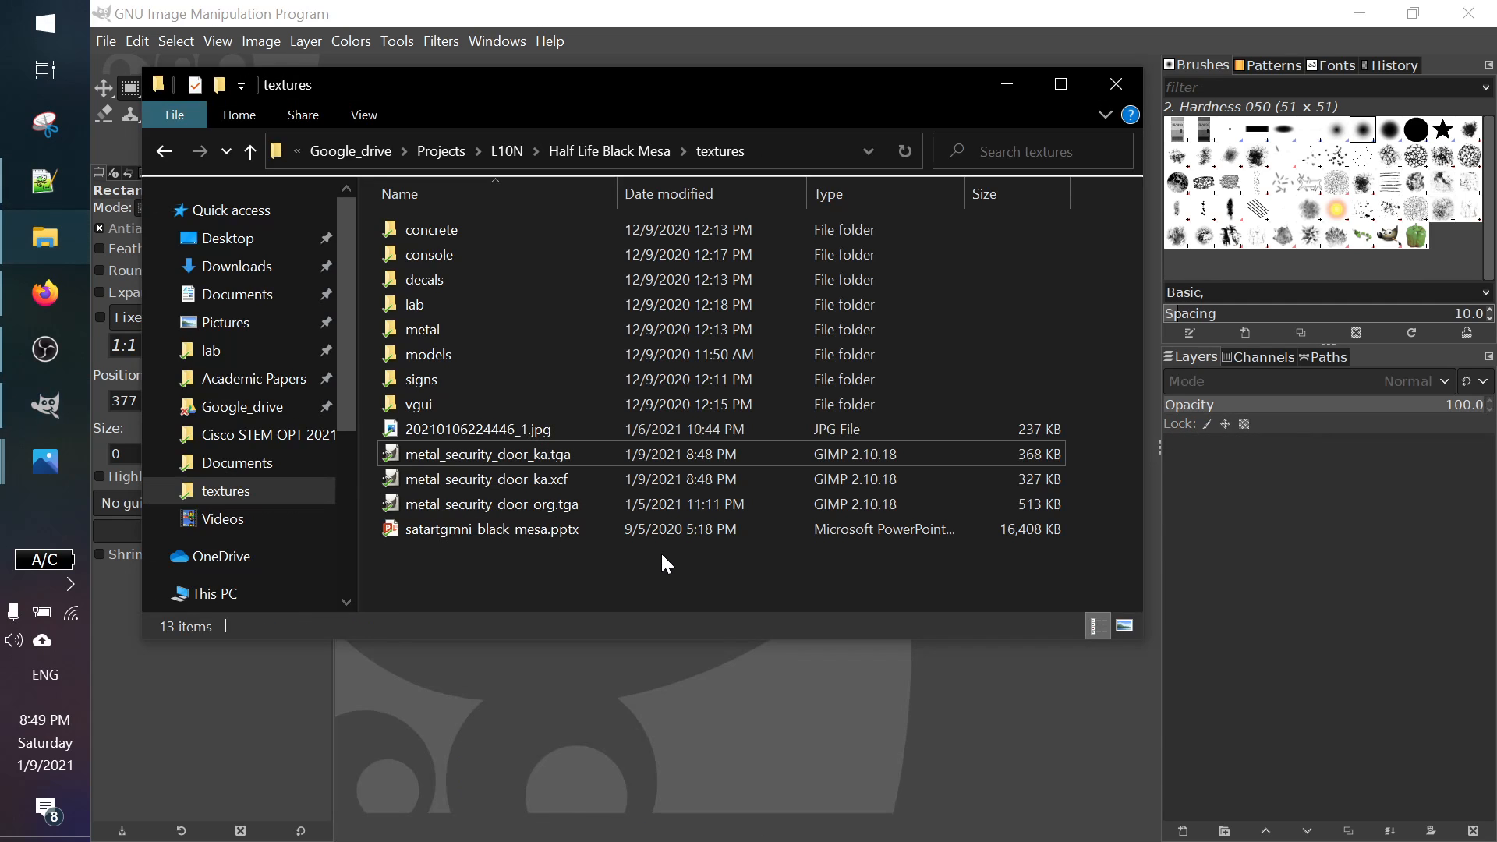
pyautogui.click(499, 450)
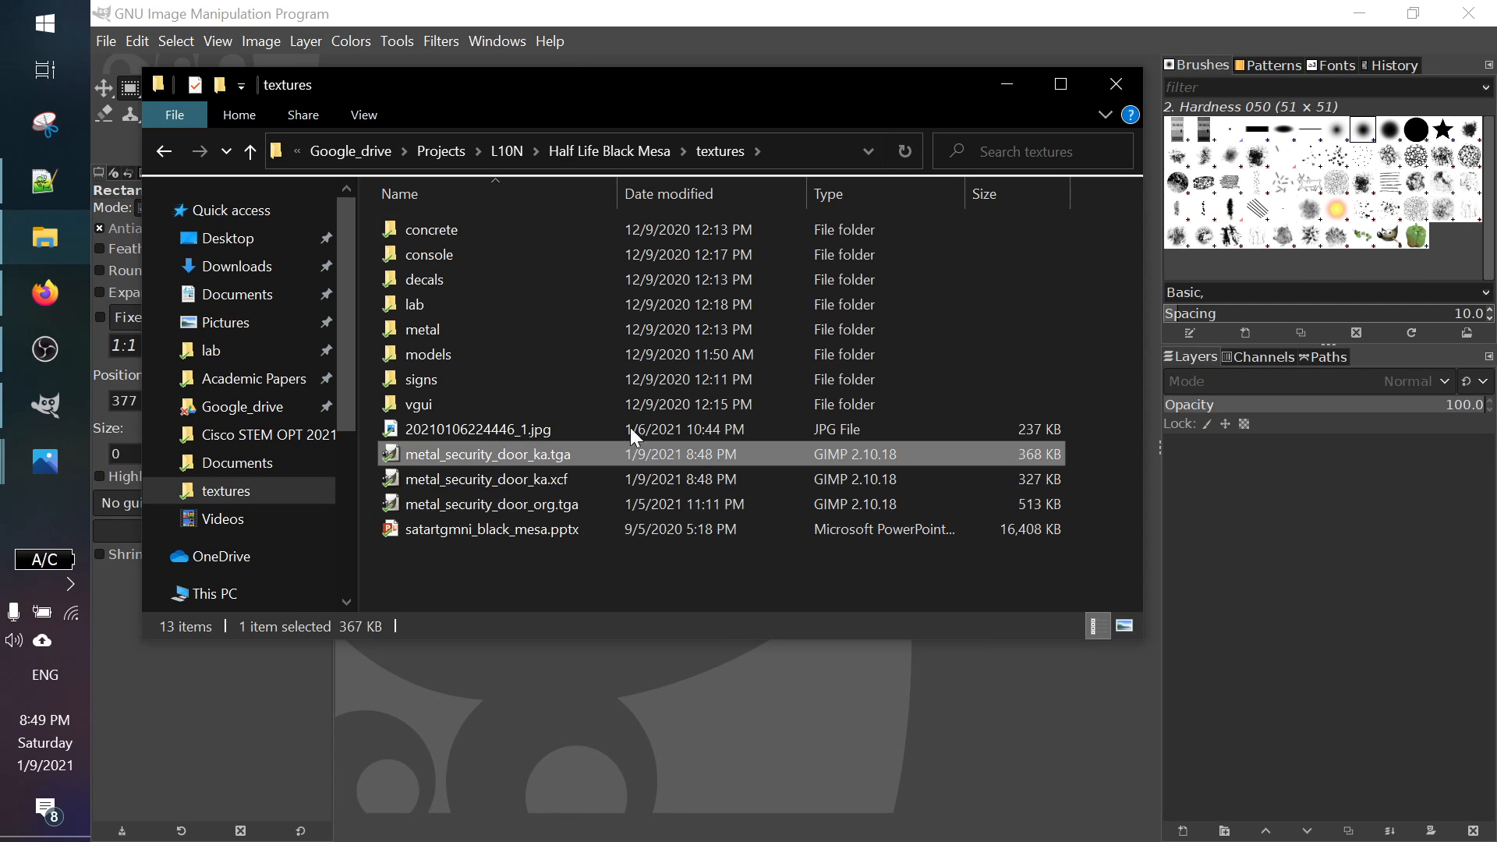
pyautogui.doubleClick(529, 458)
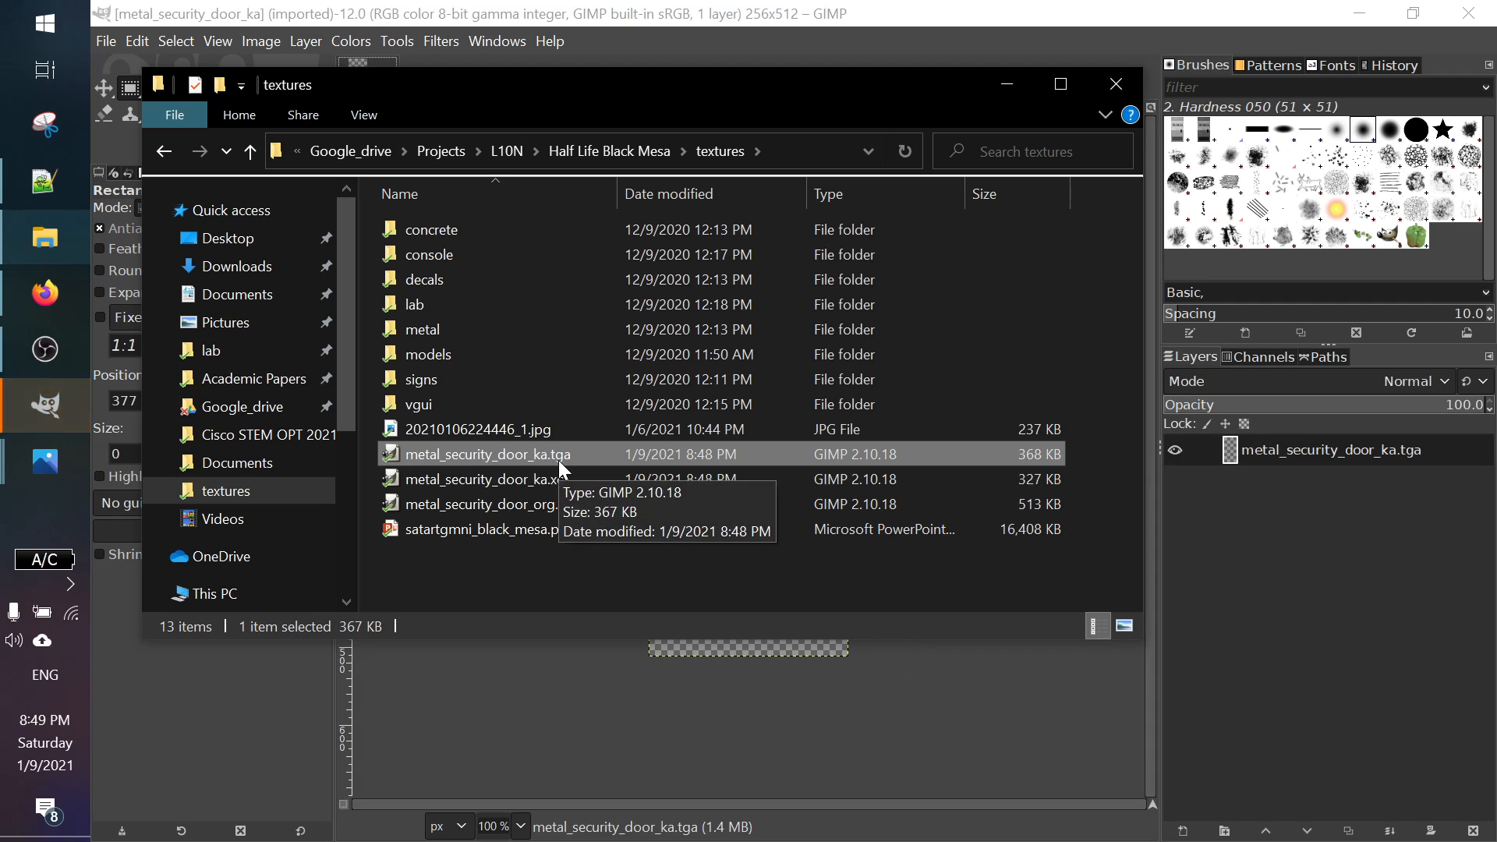
pyautogui.click(686, 47)
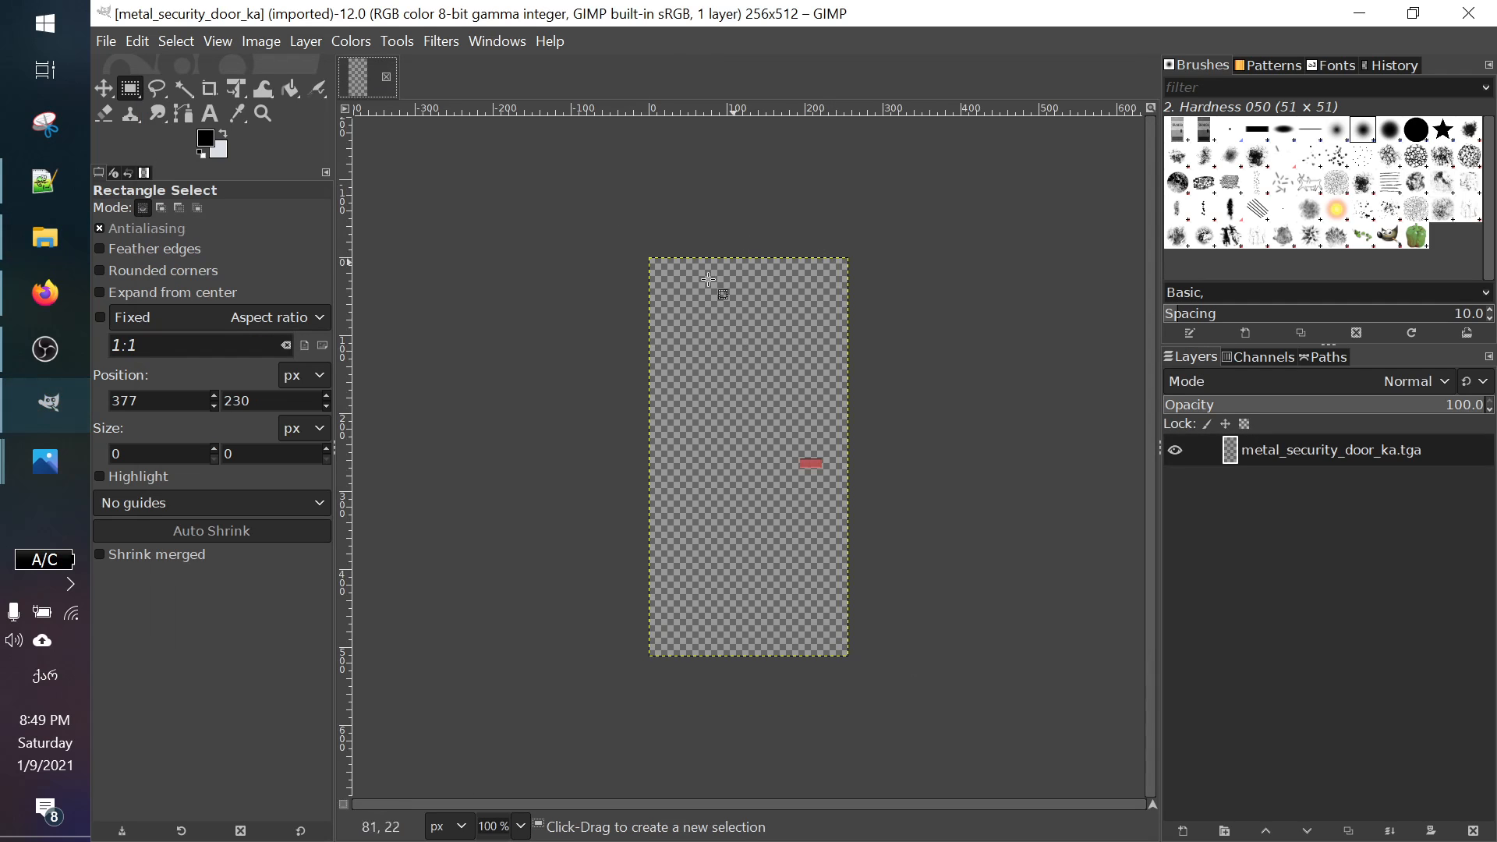
# Step: Toggle the alpha channel of the reopened metal_security_door_ka.tga to check the exported colours and transparency
pyautogui.click(1271, 360)
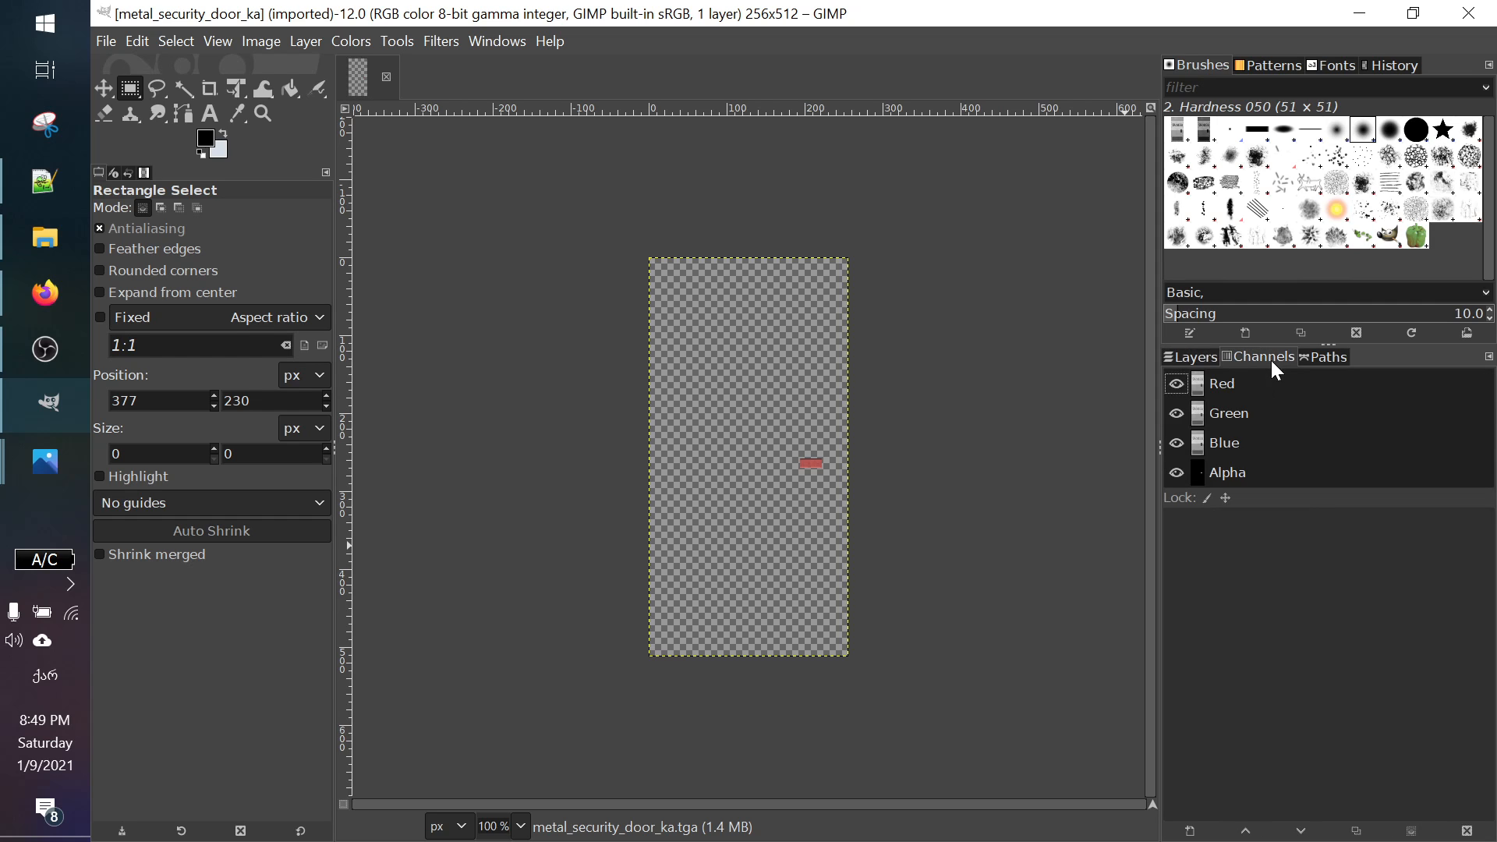
pyautogui.click(1177, 474)
pyautogui.click(1178, 474)
pyautogui.click(1177, 474)
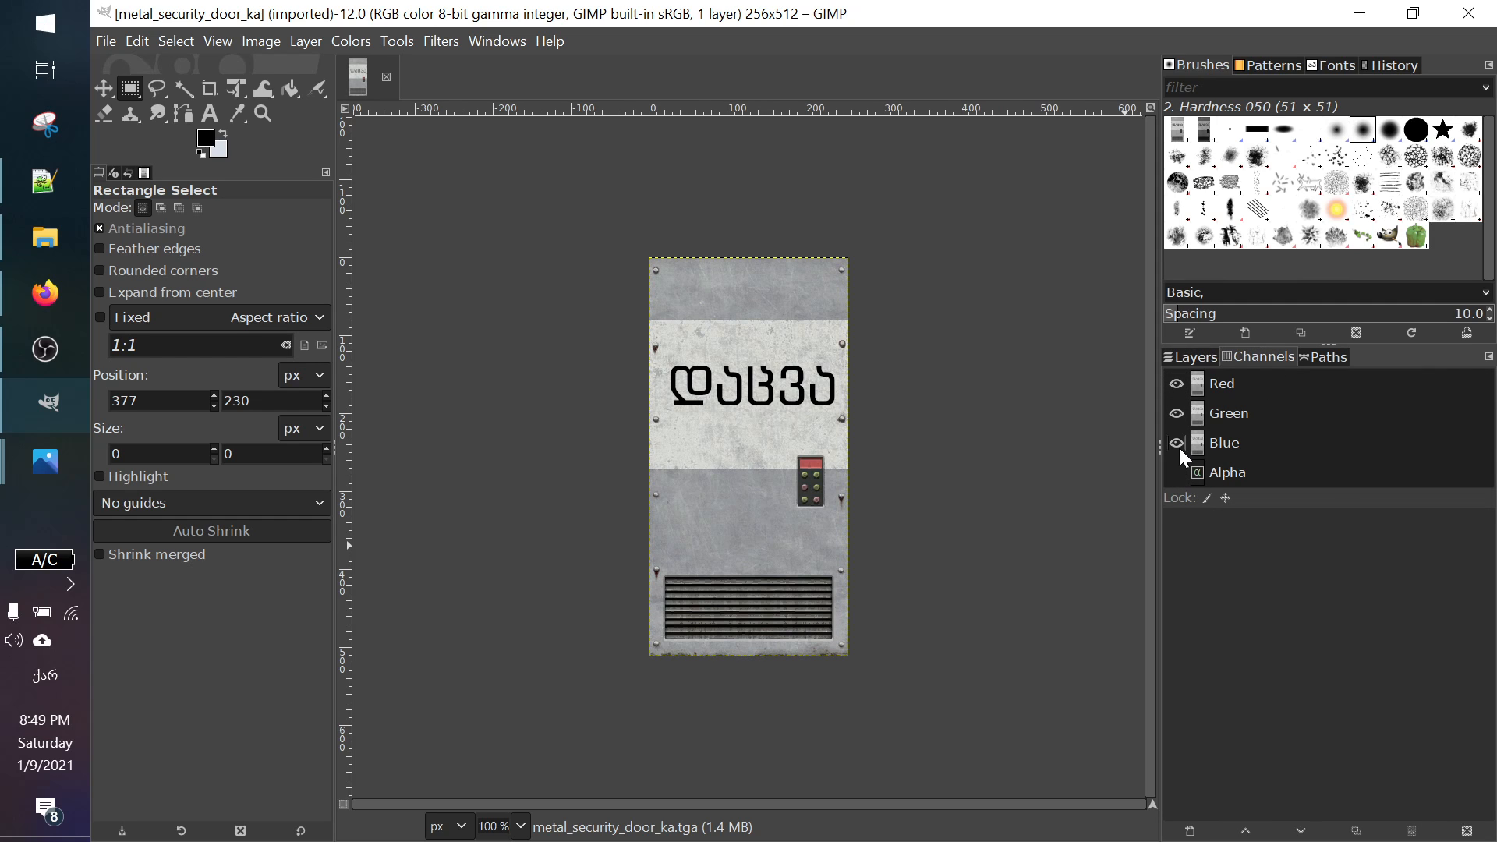
# Step: Toggle the visibility of the red, green, blue and alpha channels of metal_security_door_ka.tga to inspect each one, restoring the RGB view
pyautogui.click(1176, 442)
pyautogui.click(1178, 414)
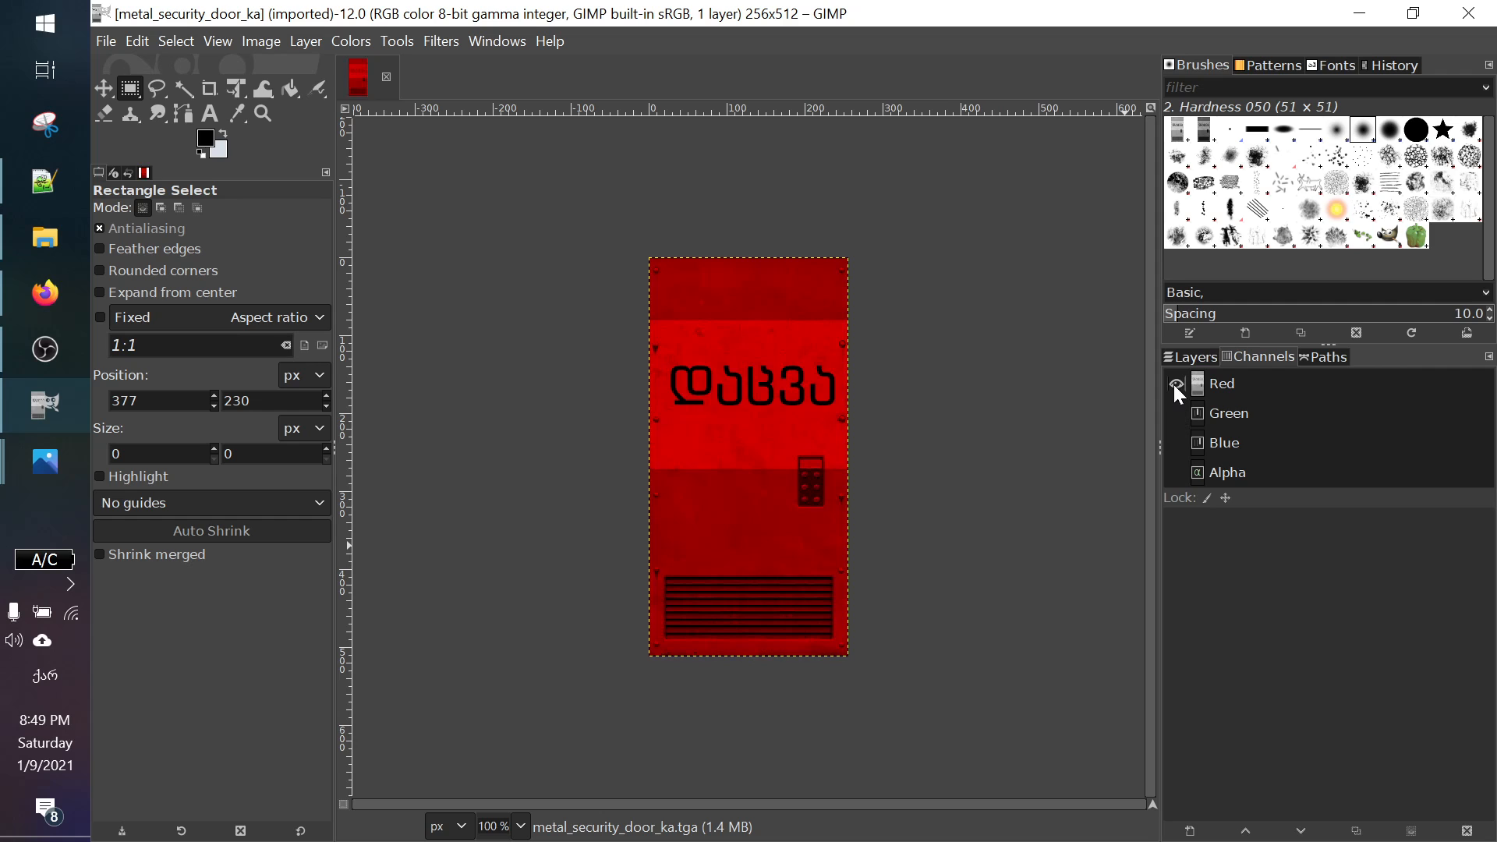
pyautogui.click(1177, 384)
pyautogui.click(1177, 384)
pyautogui.click(1176, 414)
pyautogui.click(1176, 443)
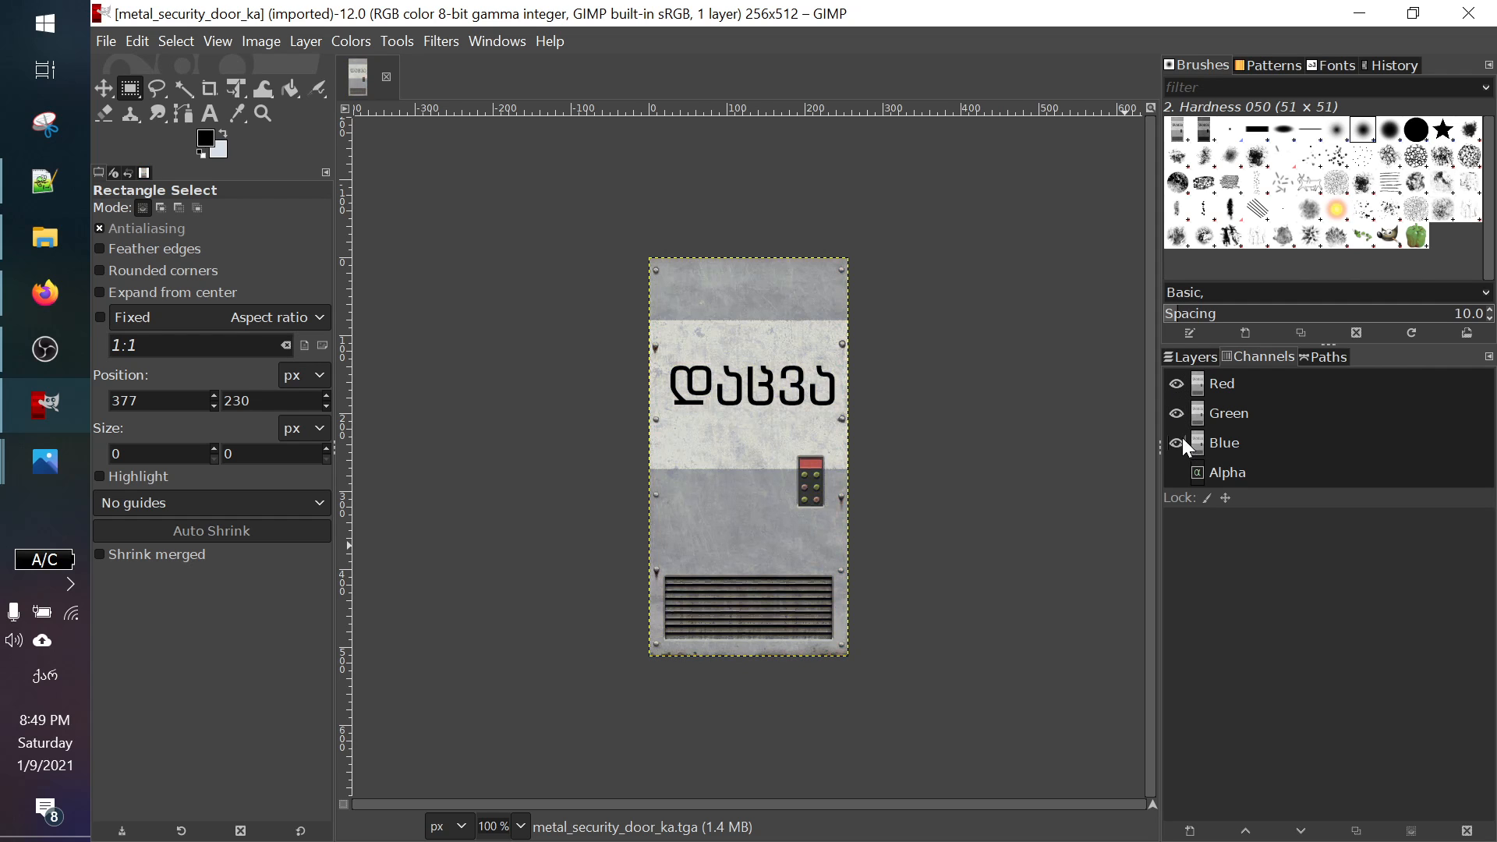
pyautogui.click(1176, 473)
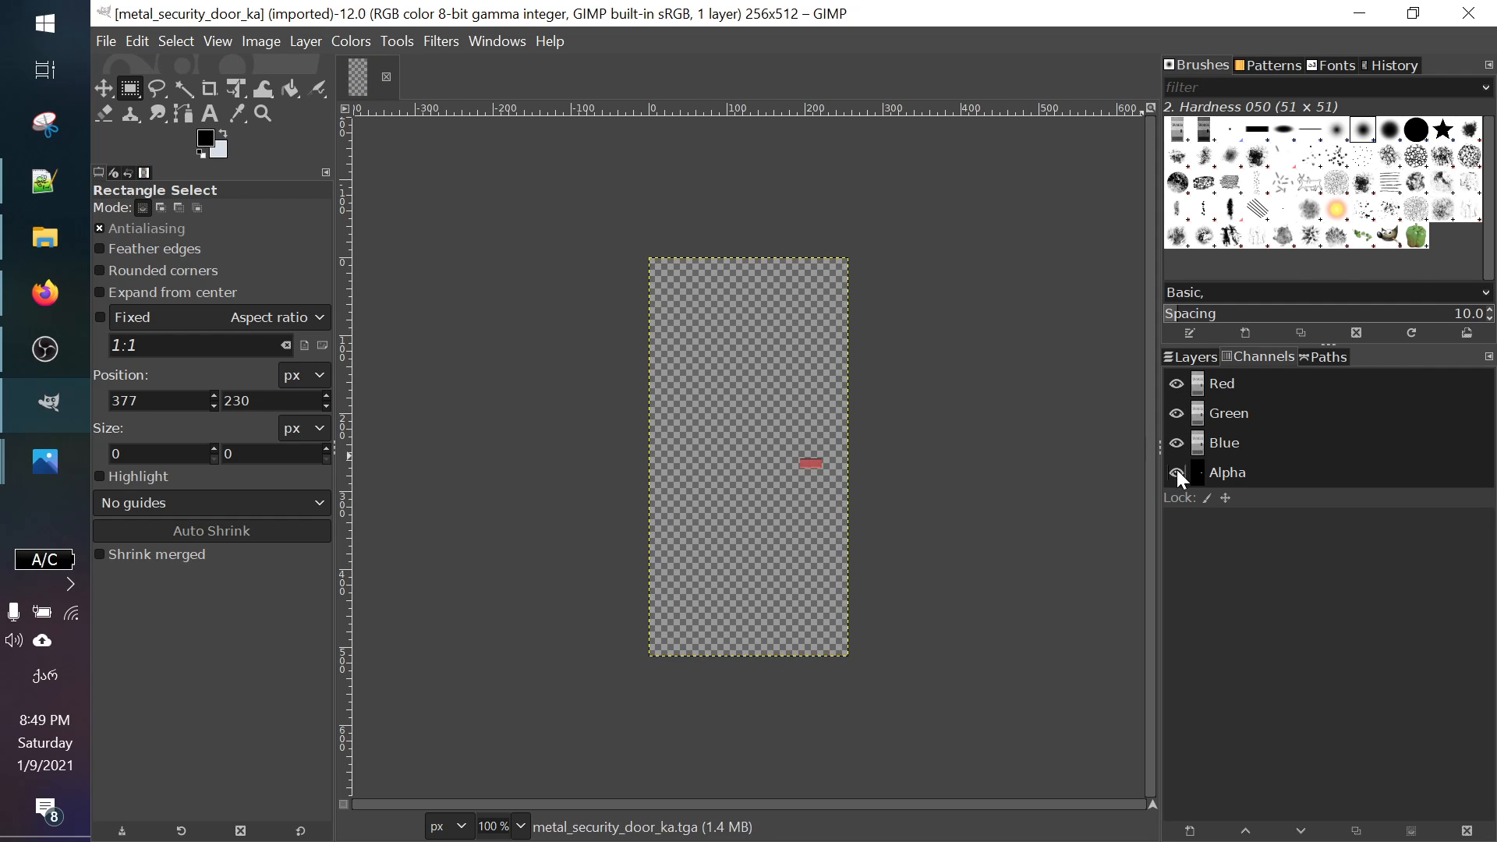
pyautogui.click(1177, 471)
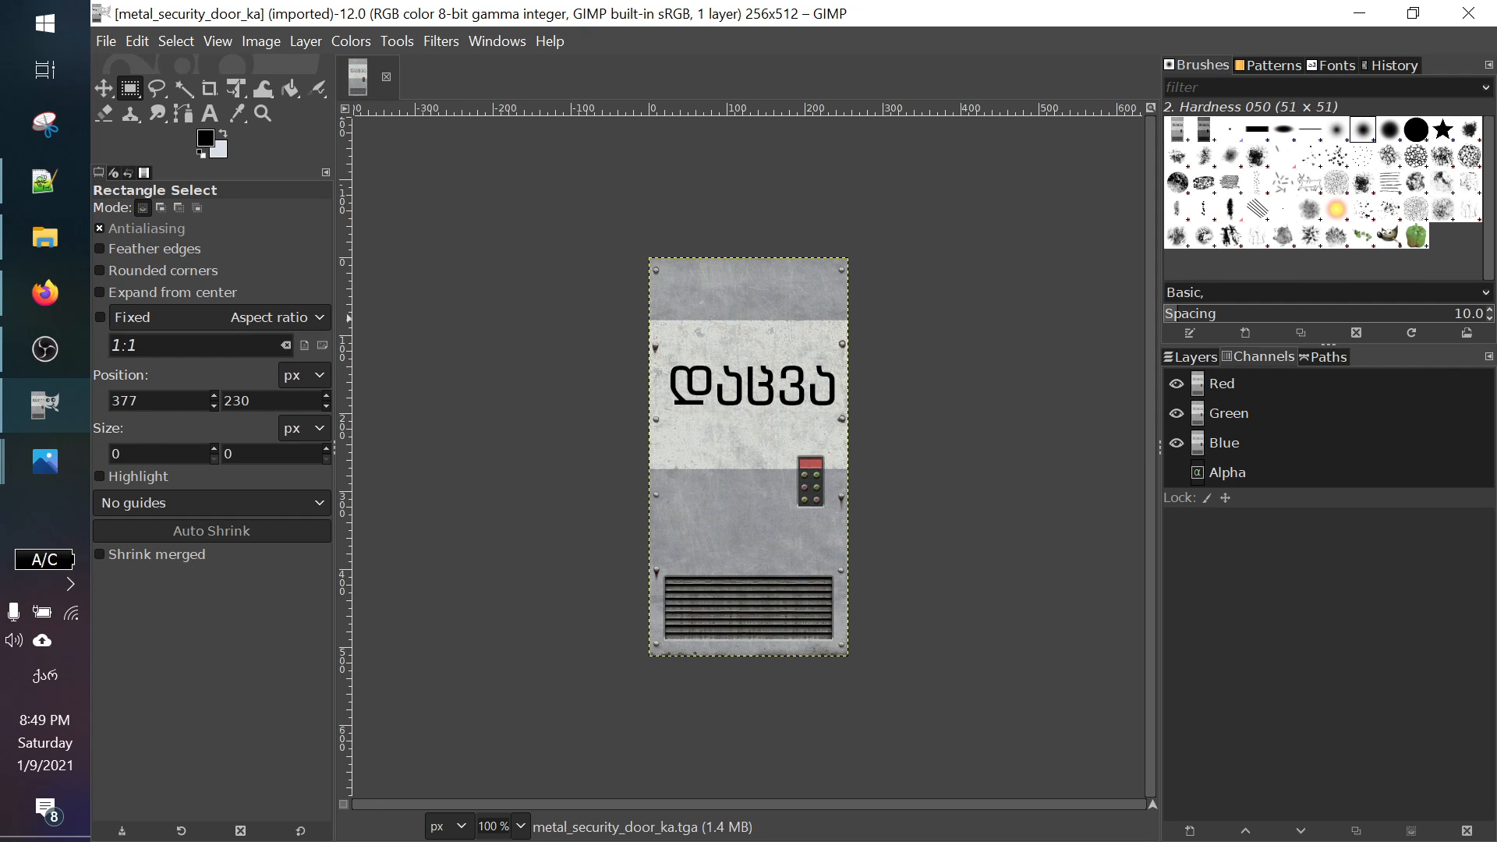
pyautogui.click(55, 238)
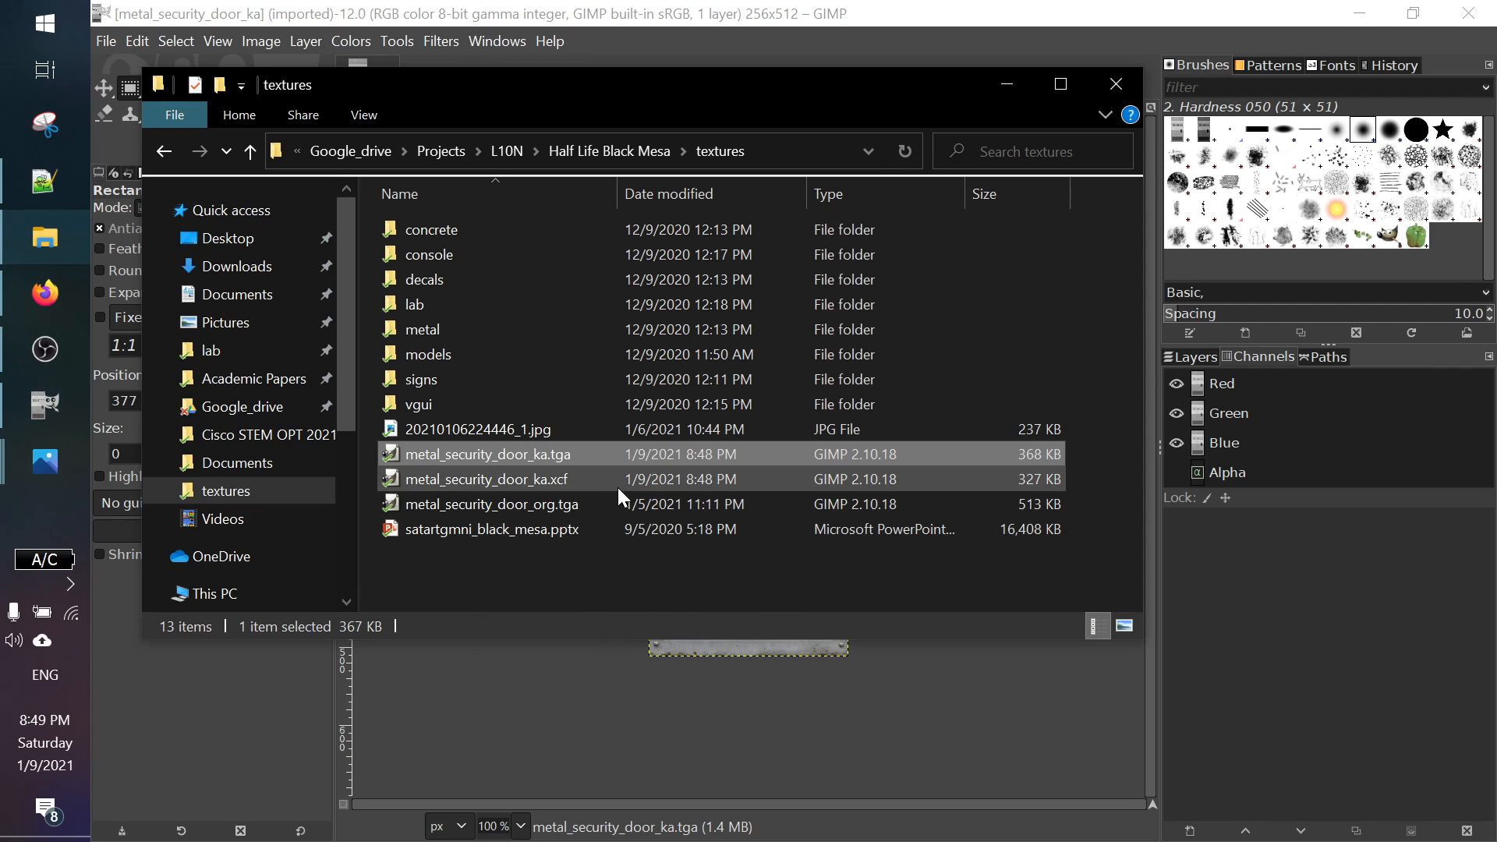
pyautogui.doubleClick(571, 432)
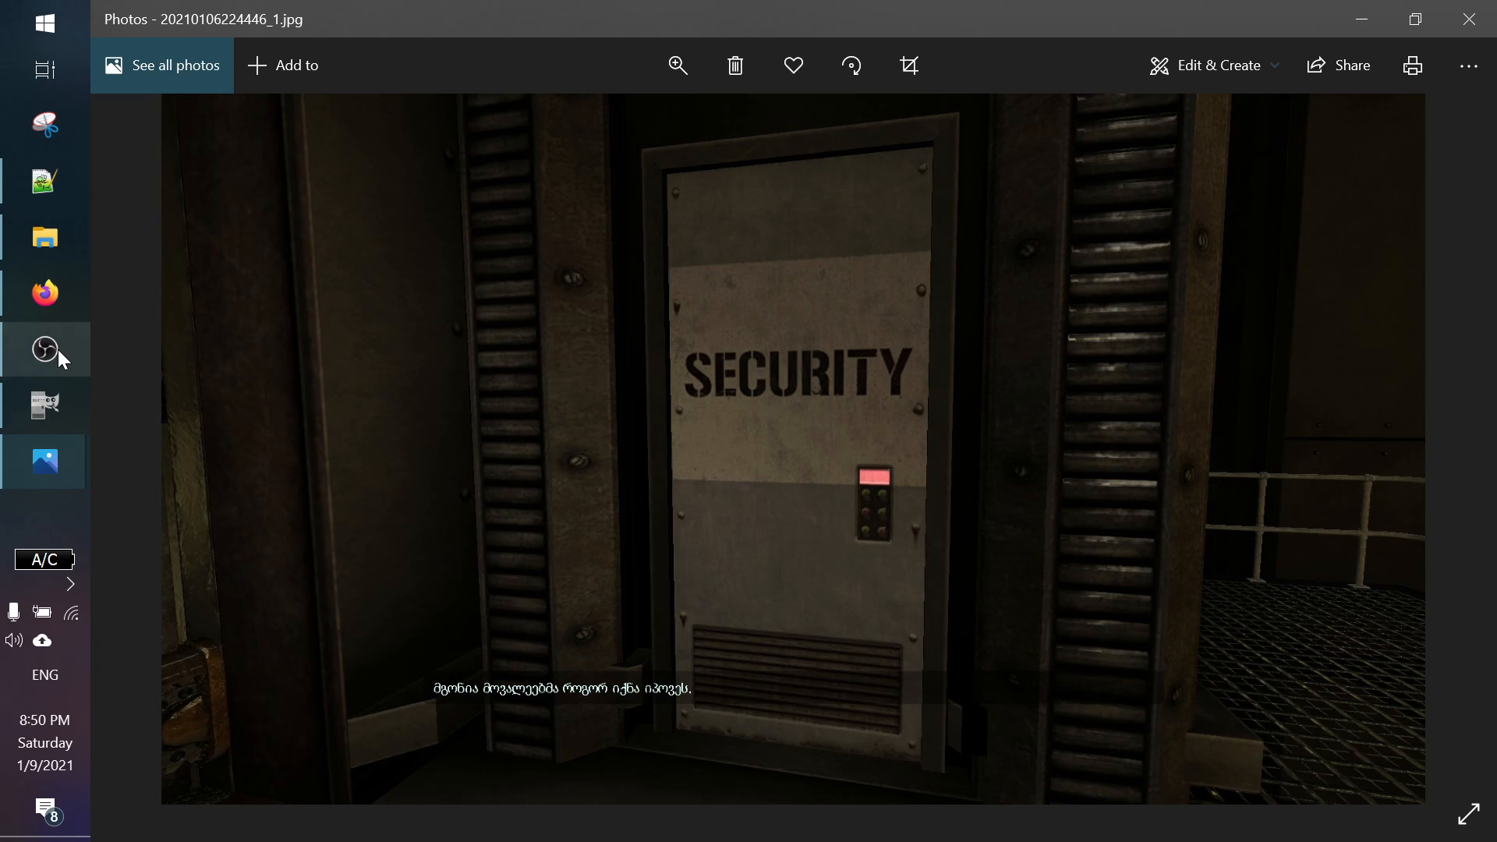
pyautogui.moveTo(55, 349)
pyautogui.click(46, 348)
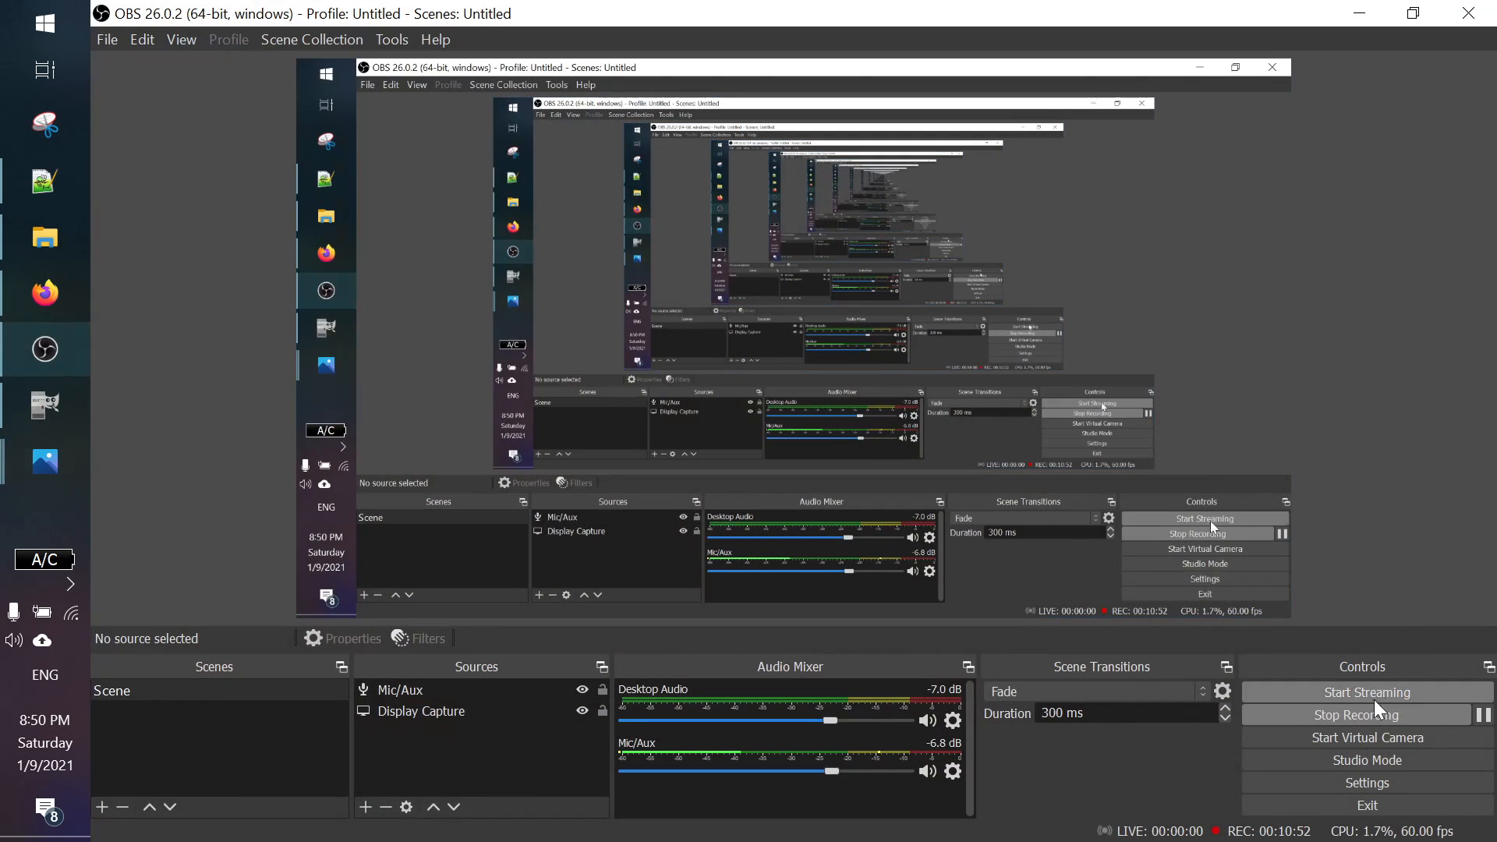